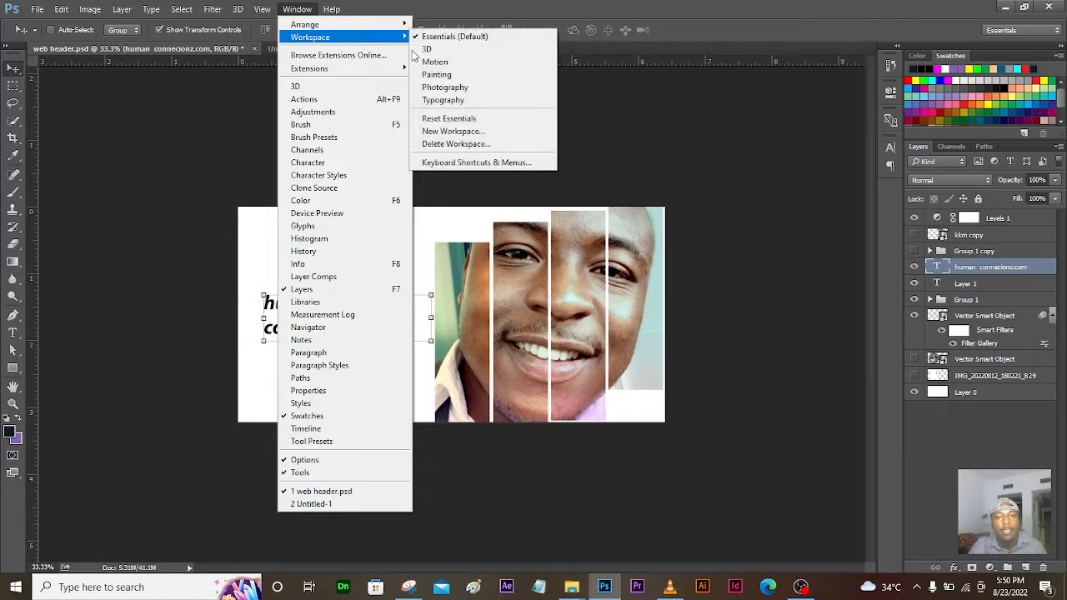
# Step: Tile both documents 2-up vertically, activate Untitled-1, then consolidate all documents into tabs
pyautogui.moveTo(379, 29)
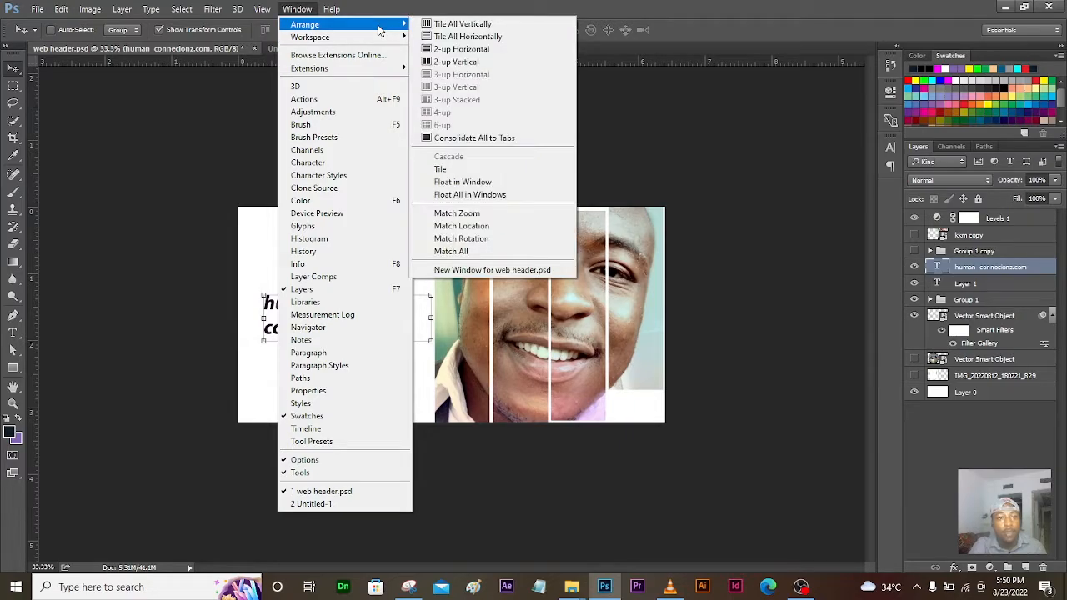
pyautogui.click(449, 63)
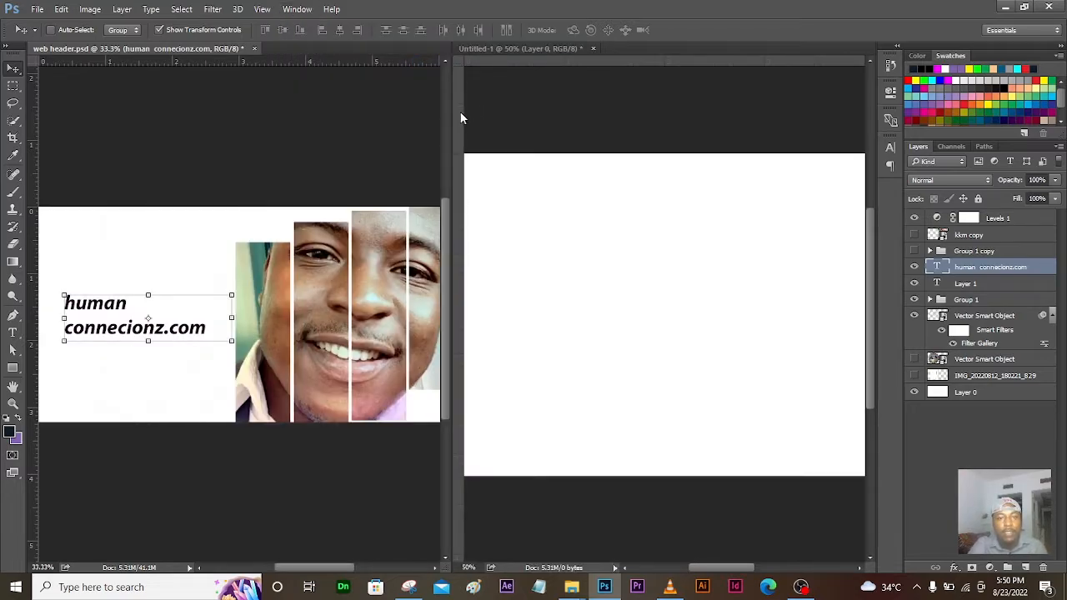
pyautogui.click(518, 231)
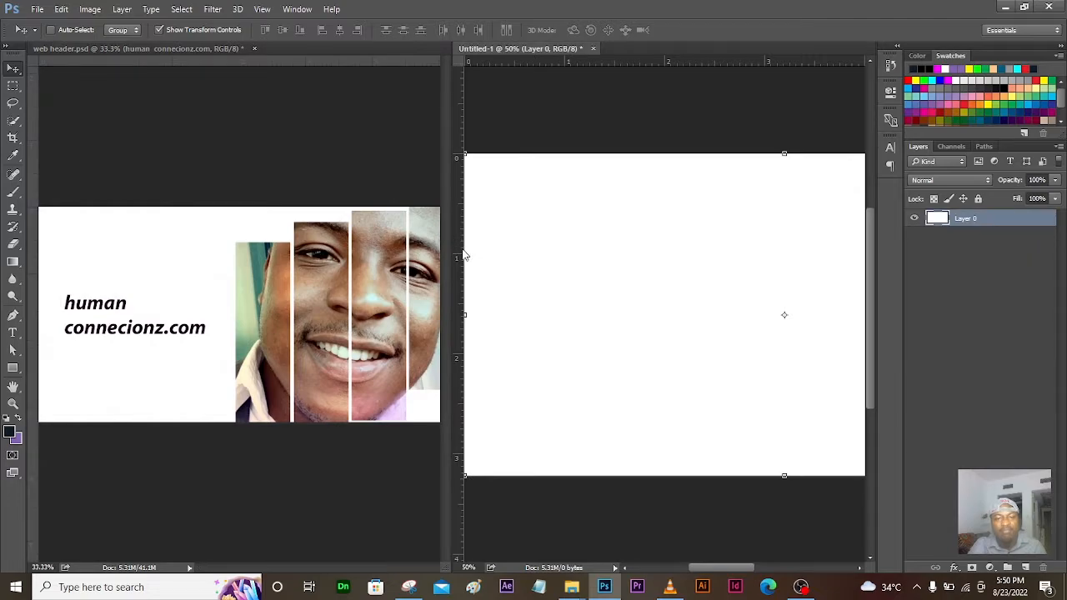
pyautogui.click(300, 10)
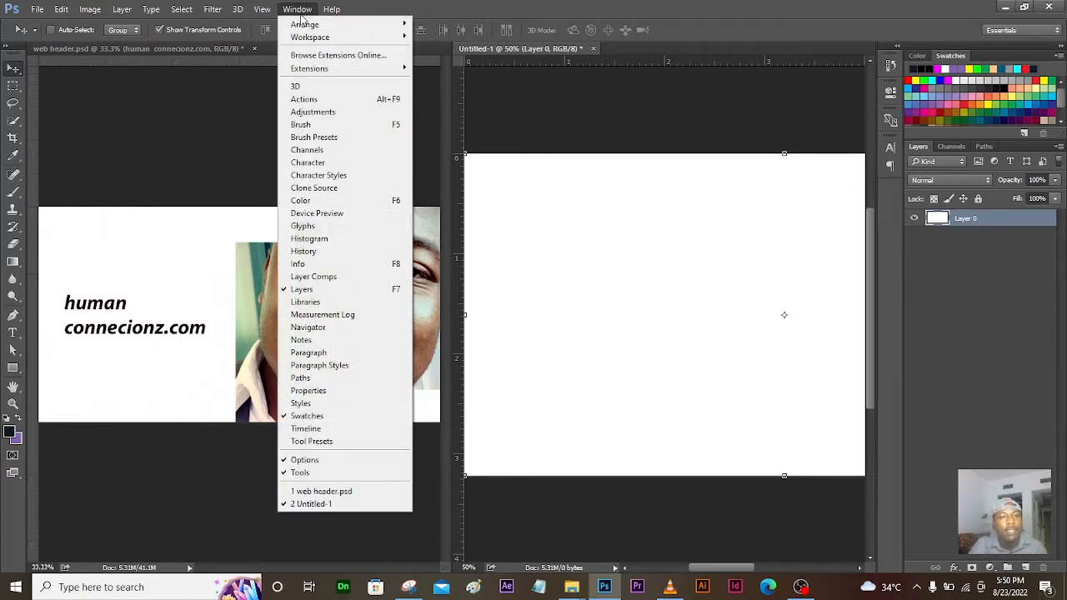
pyautogui.moveTo(340, 39)
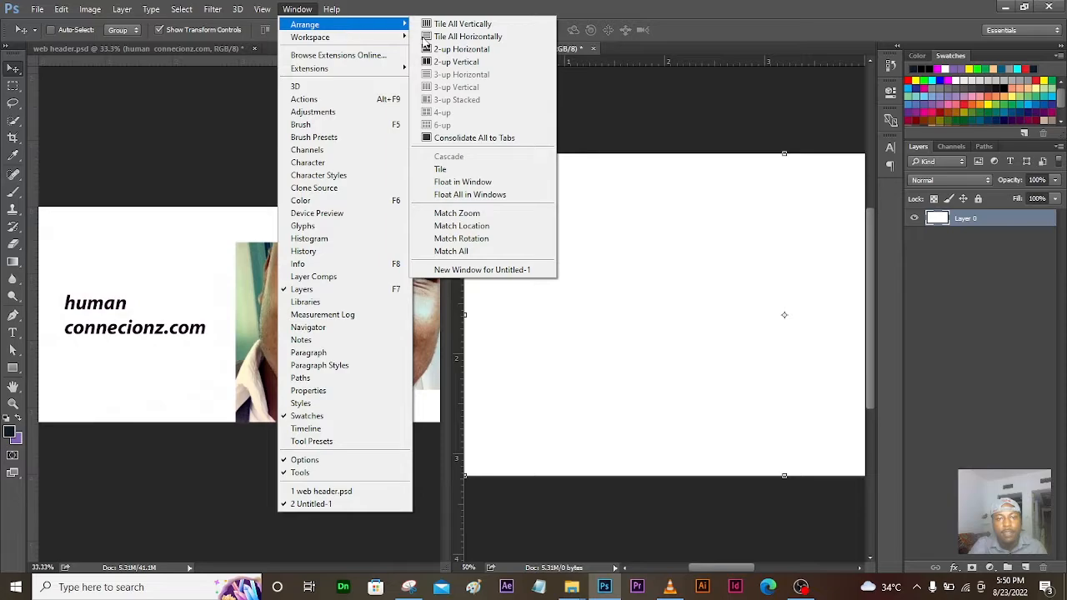
pyautogui.click(457, 138)
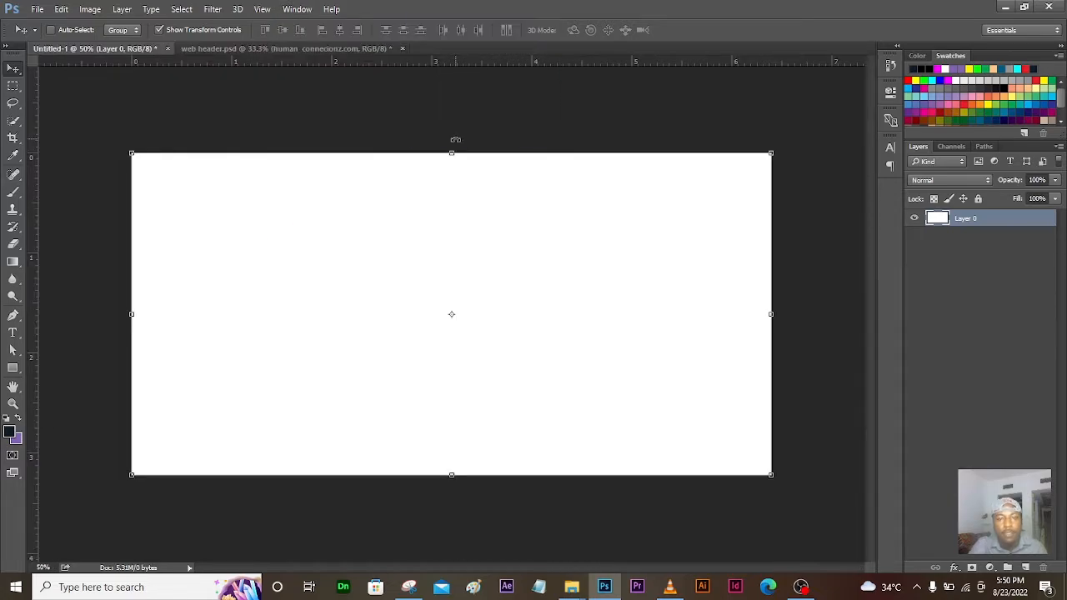
pyautogui.hotkey('ctrl', 'Tab')
pyautogui.click(138, 50)
pyautogui.click(278, 48)
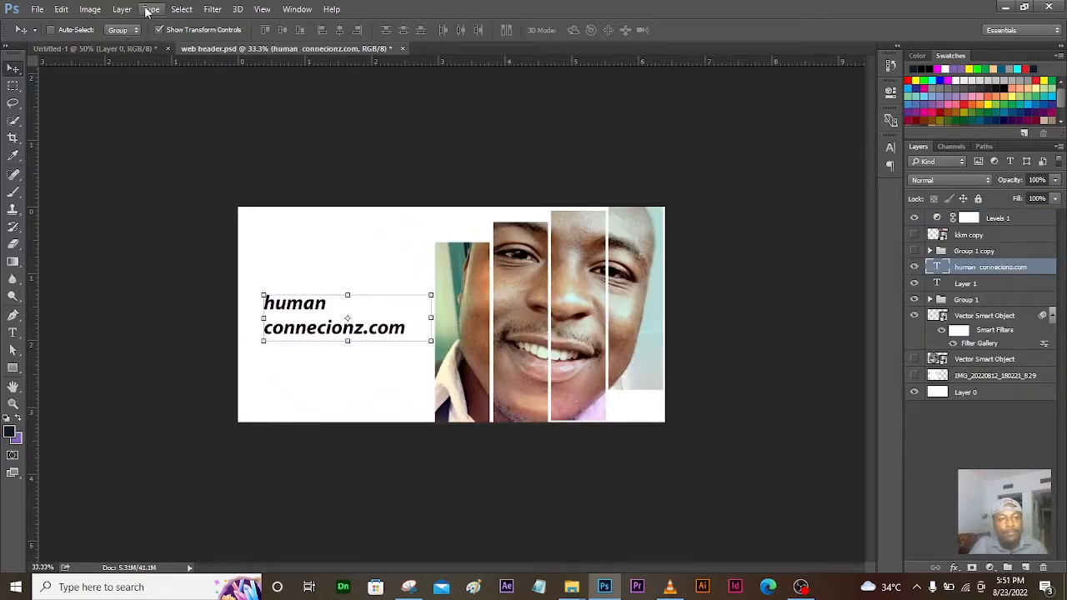
pyautogui.click(139, 47)
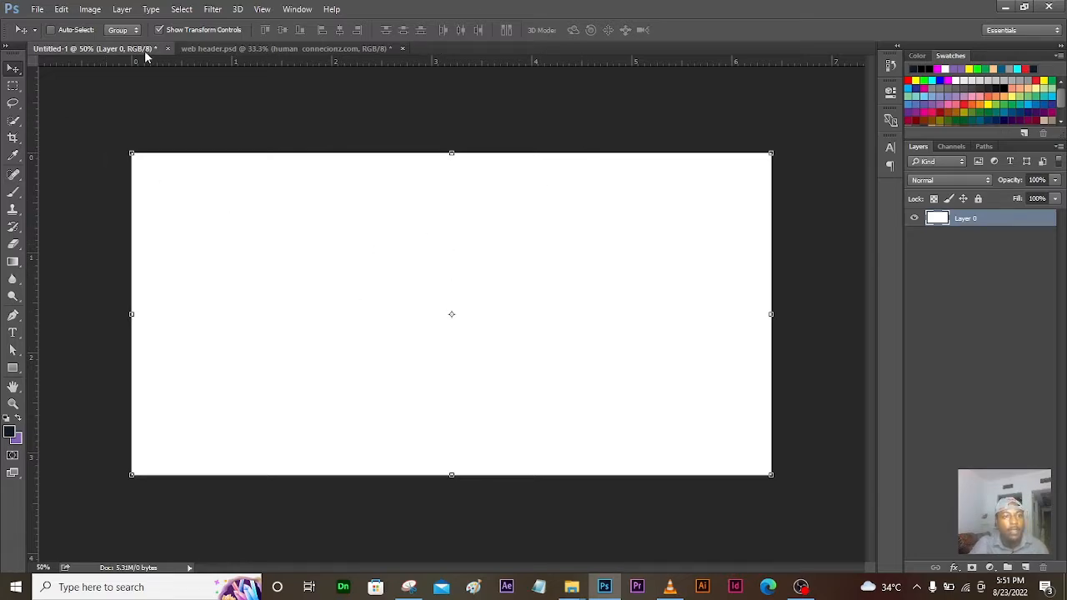
pyautogui.click(200, 49)
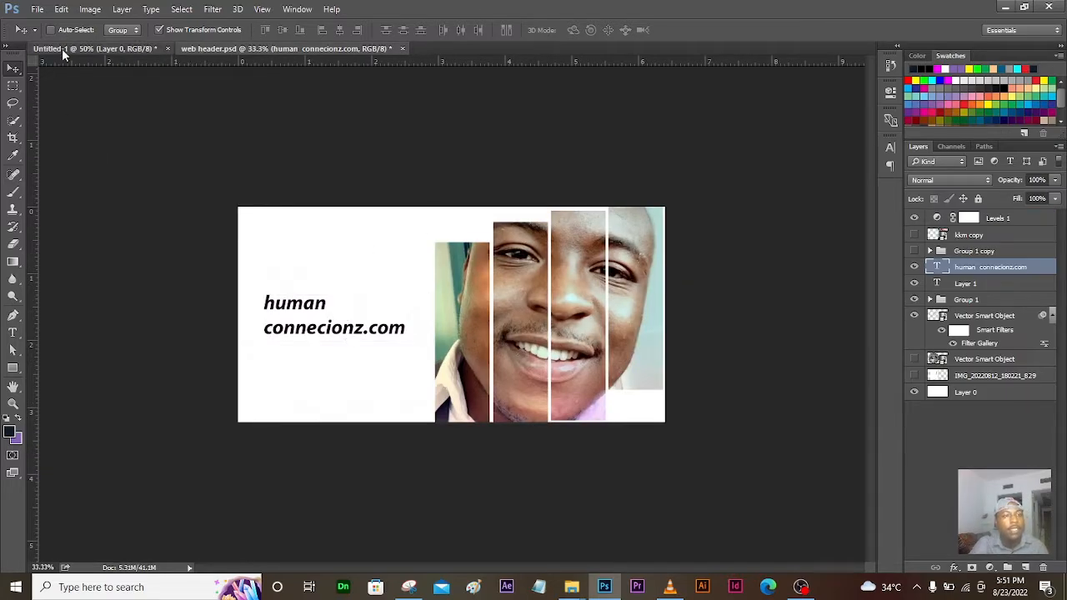
pyautogui.click(61, 49)
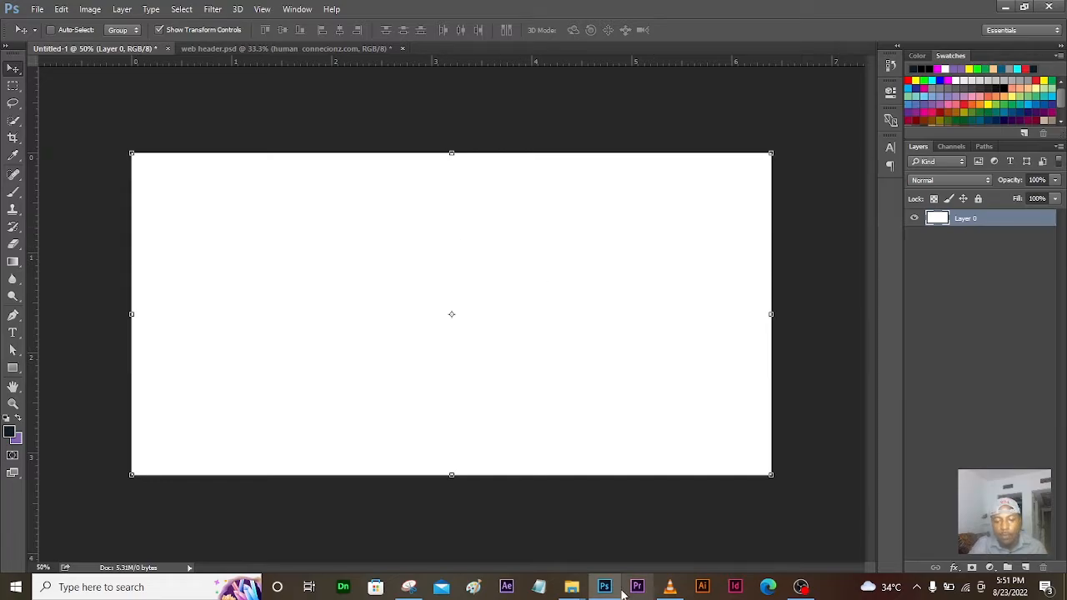
pyautogui.click(38, 9)
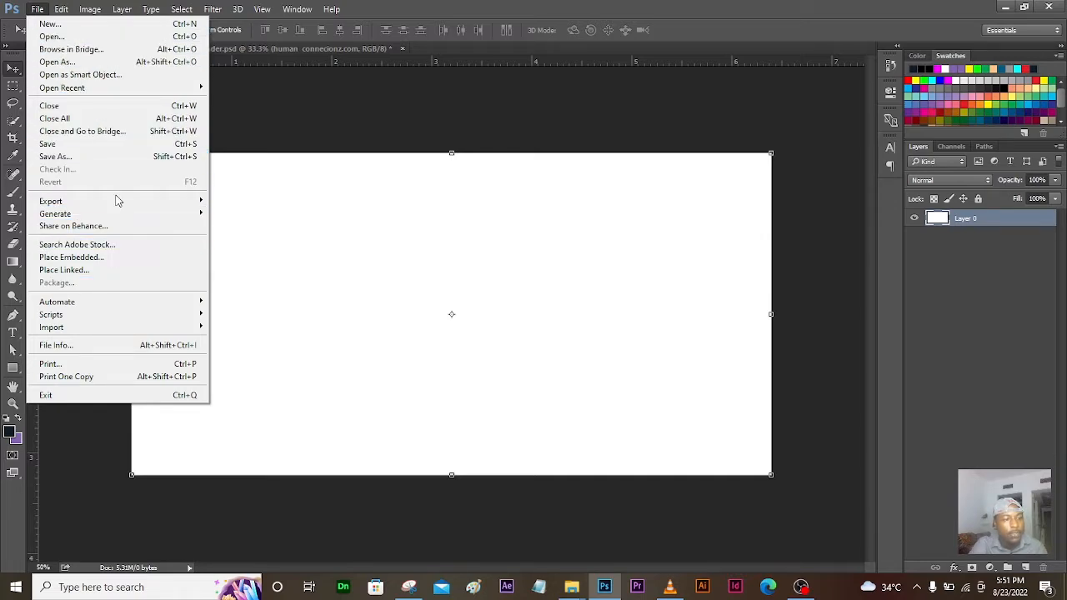
pyautogui.moveTo(103, 333)
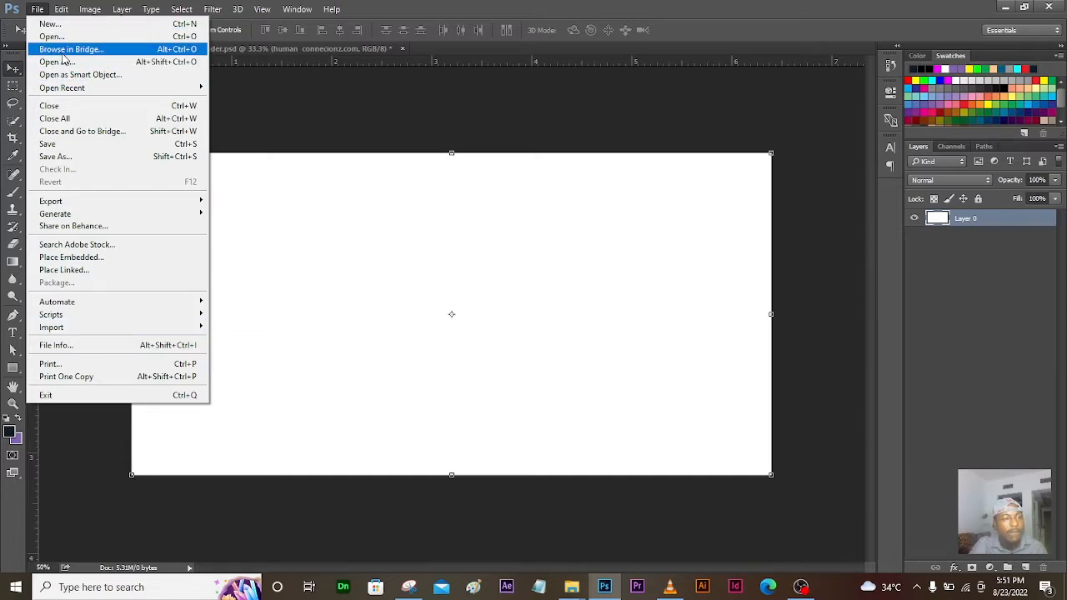
pyautogui.click(548, 200)
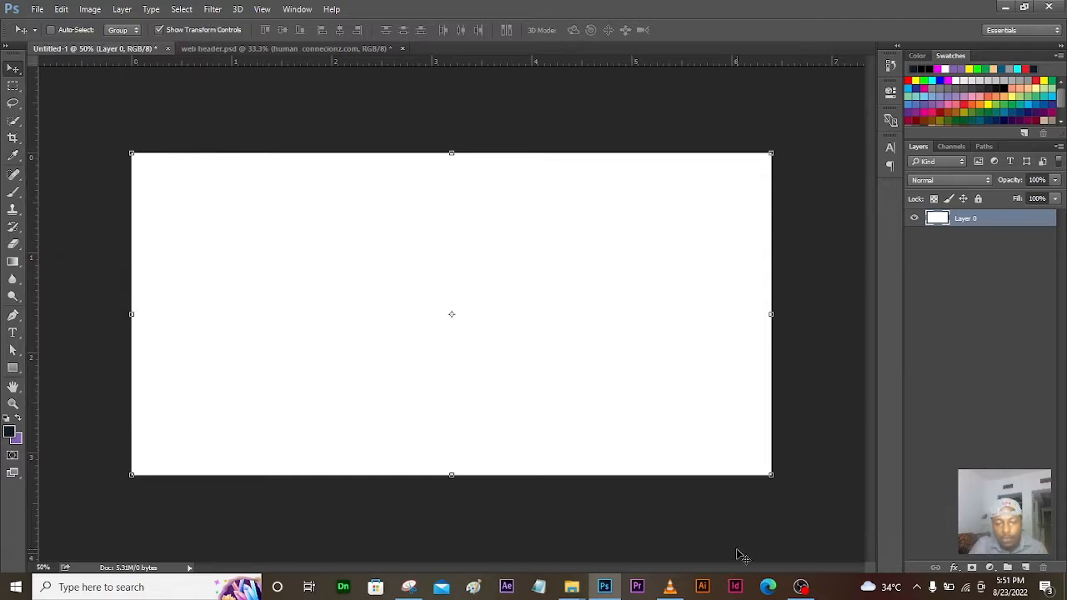
# Step: Minimize Photoshop and open the Downloads folder in File Explorer
pyautogui.click(605, 587)
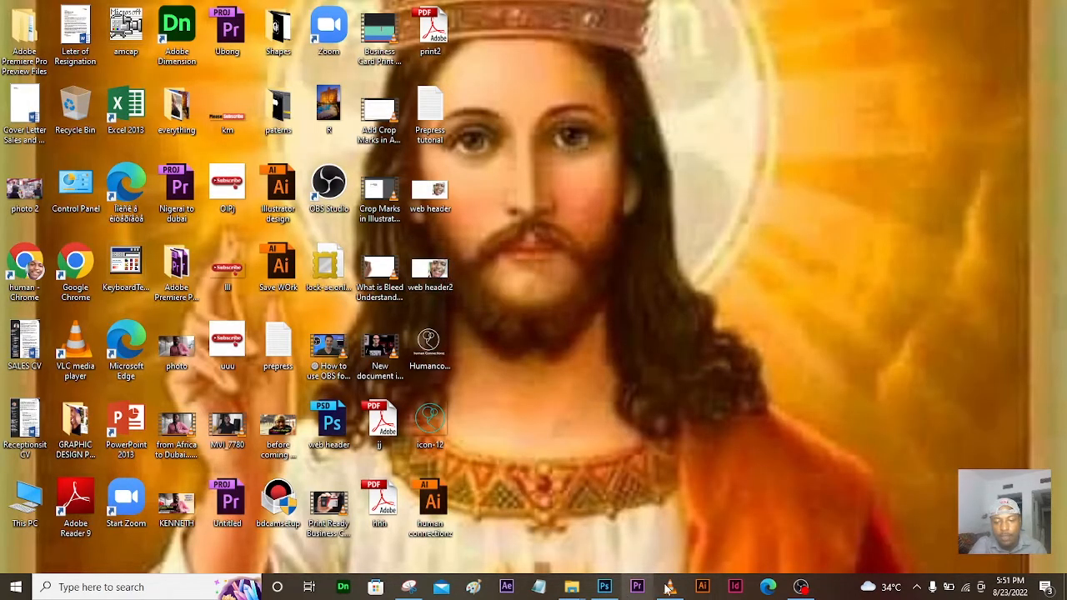
pyautogui.moveTo(586, 587)
pyautogui.click(431, 511)
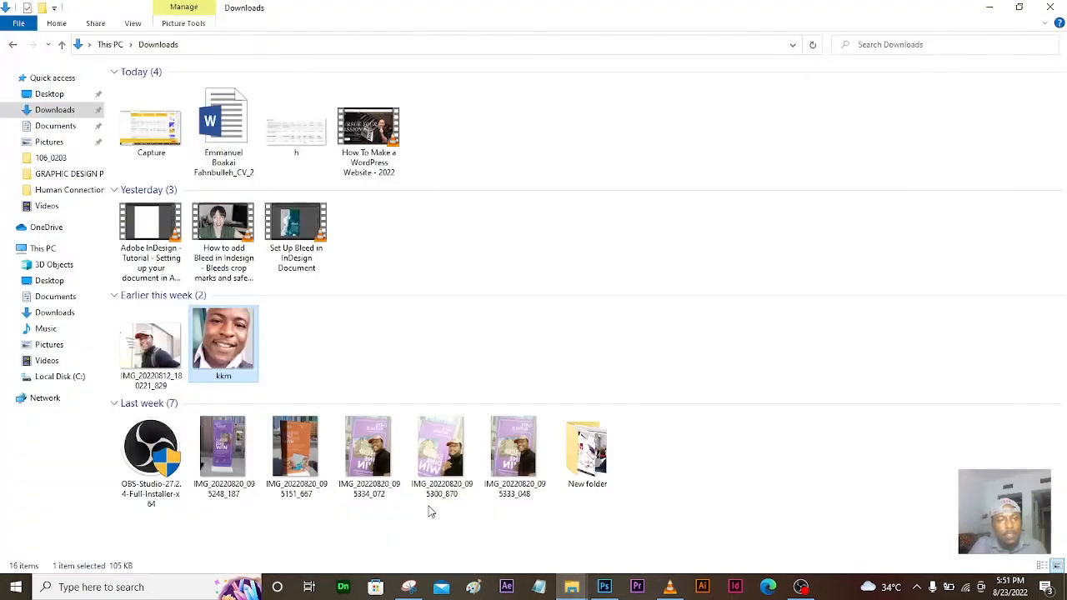
pyautogui.click(50, 109)
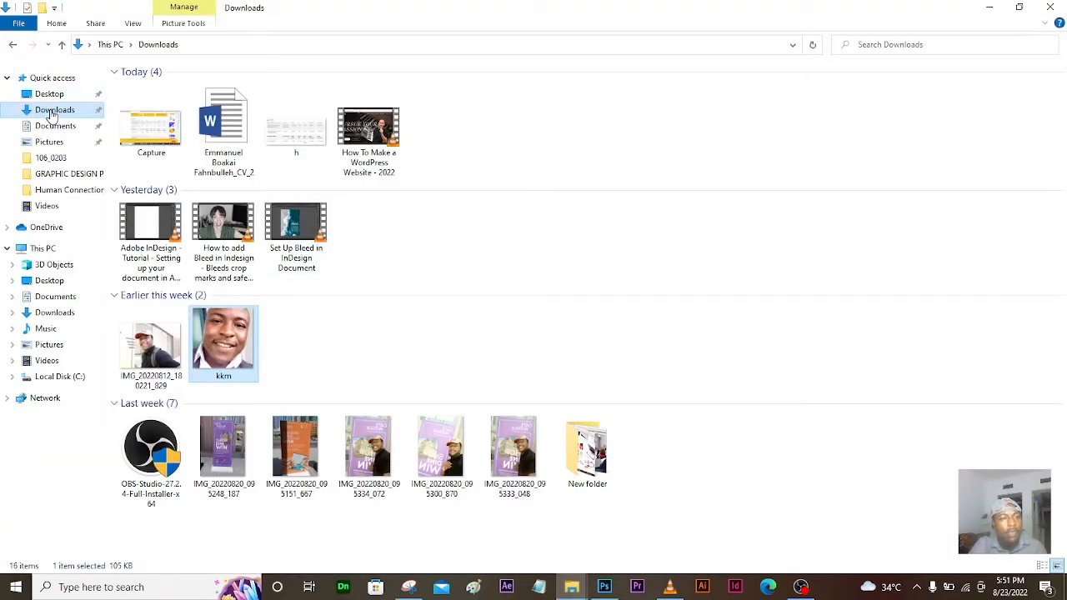
# Step: Drag the kkm photo into Untitled-1, commit it, and move it to the canvas's right half
pyautogui.moveTo(233, 349); pyautogui.dragTo(368, 272)
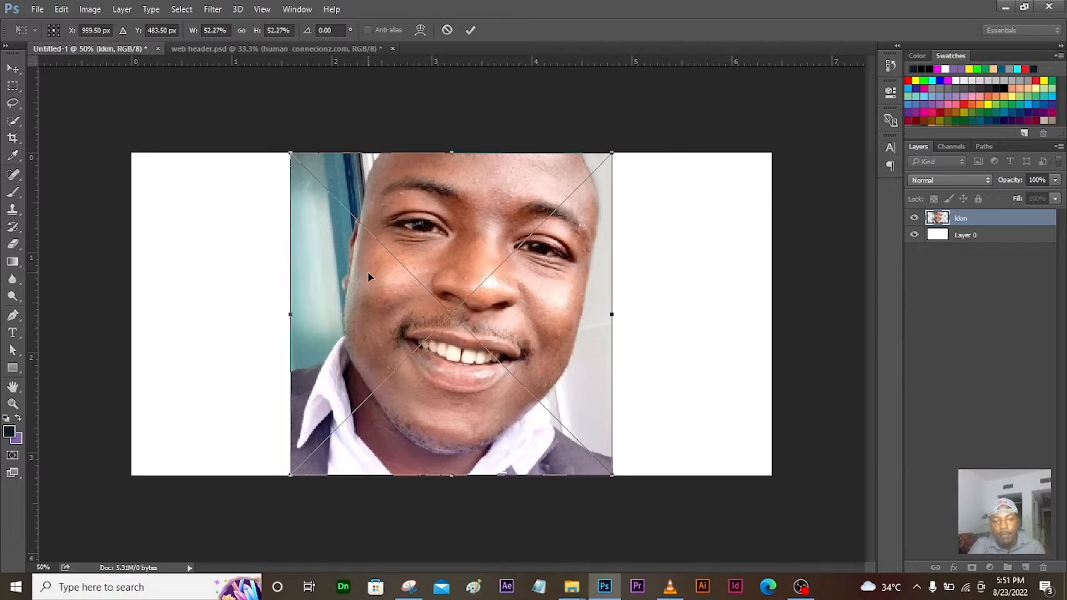
pyautogui.click(470, 29)
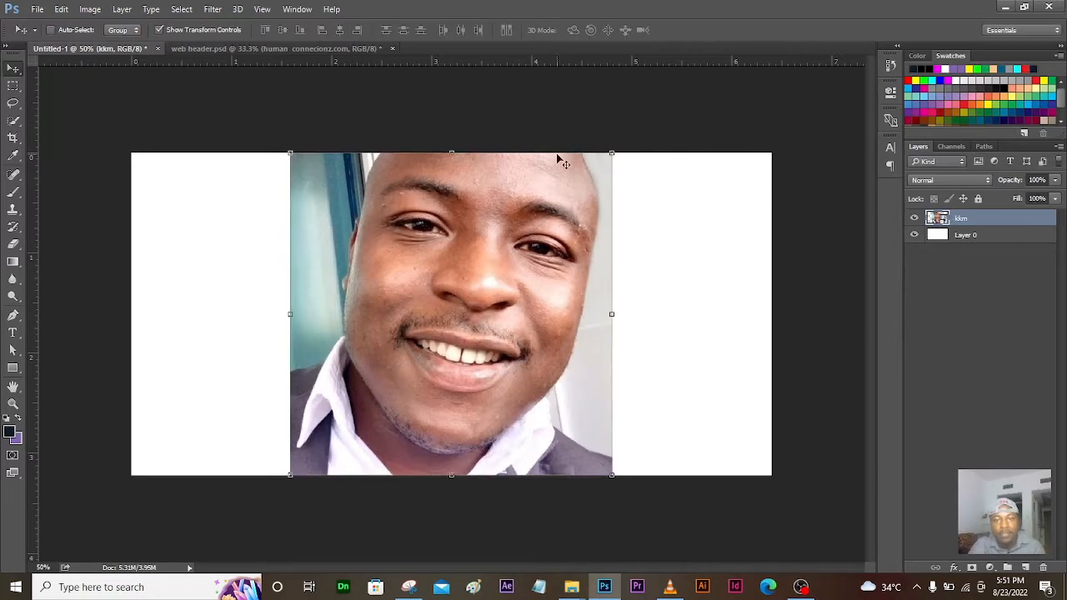
pyautogui.moveTo(533, 306); pyautogui.dragTo(685, 308)
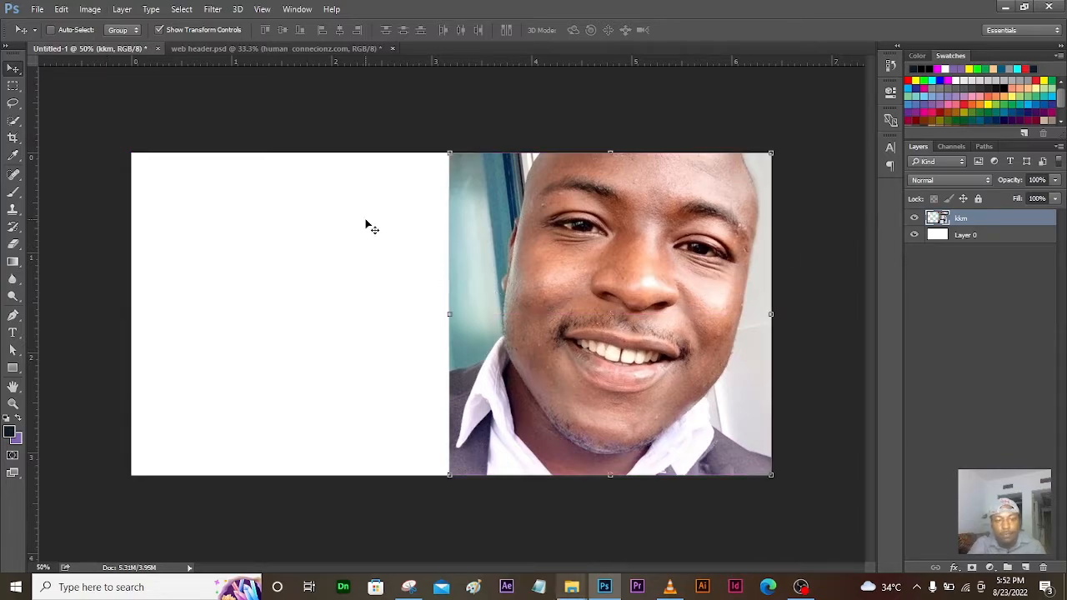
pyautogui.click(38, 10)
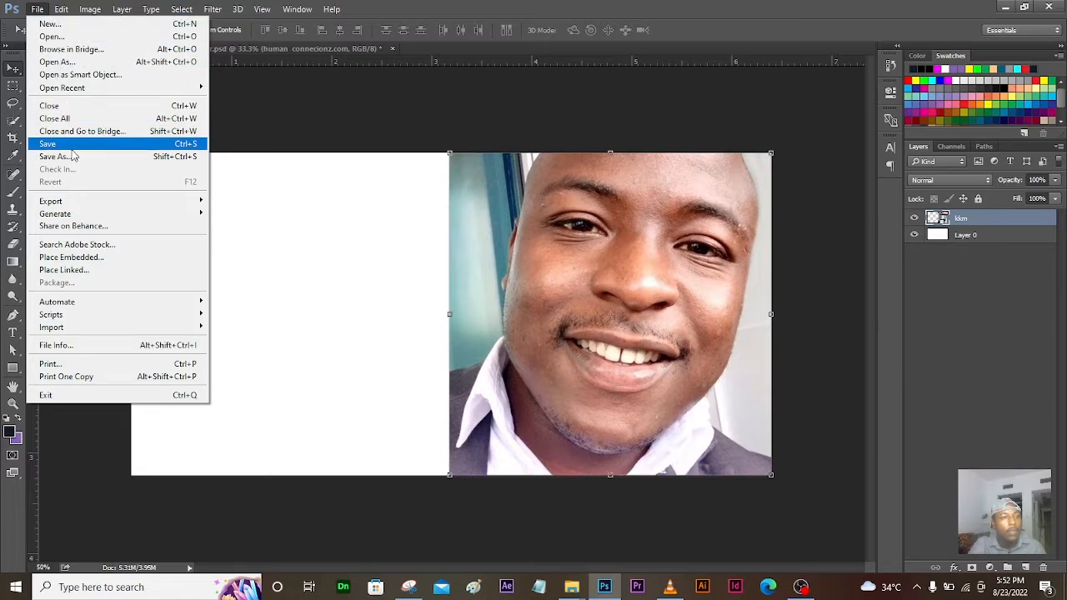
# Step: Open kkm.jpg from the Downloads folder as a separate document
pyautogui.click(52, 38)
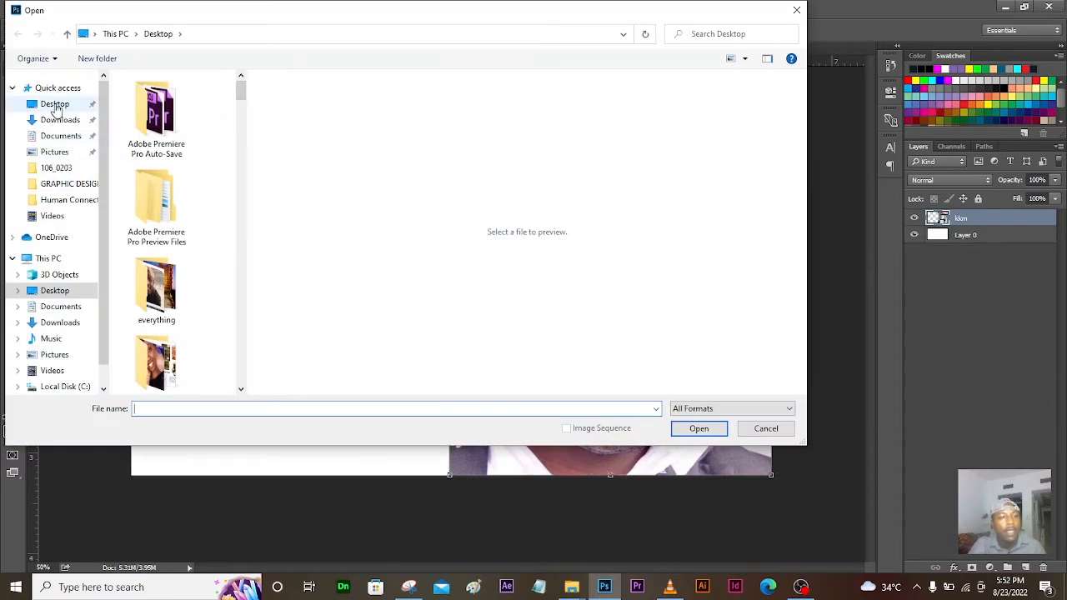
pyautogui.click(55, 106)
pyautogui.moveTo(242, 90); pyautogui.dragTo(262, 314)
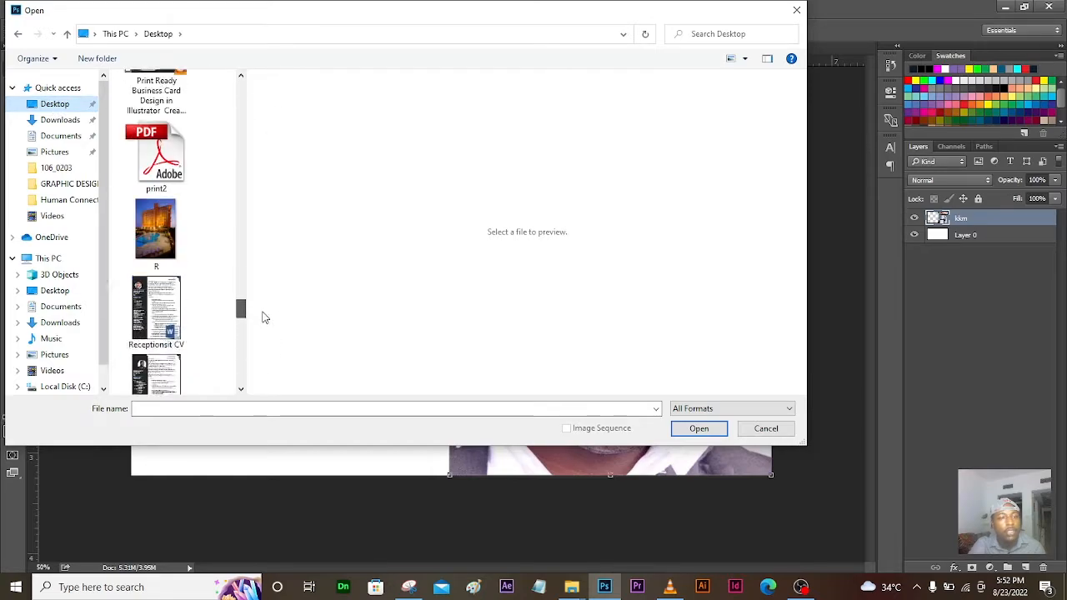
pyautogui.click(63, 123)
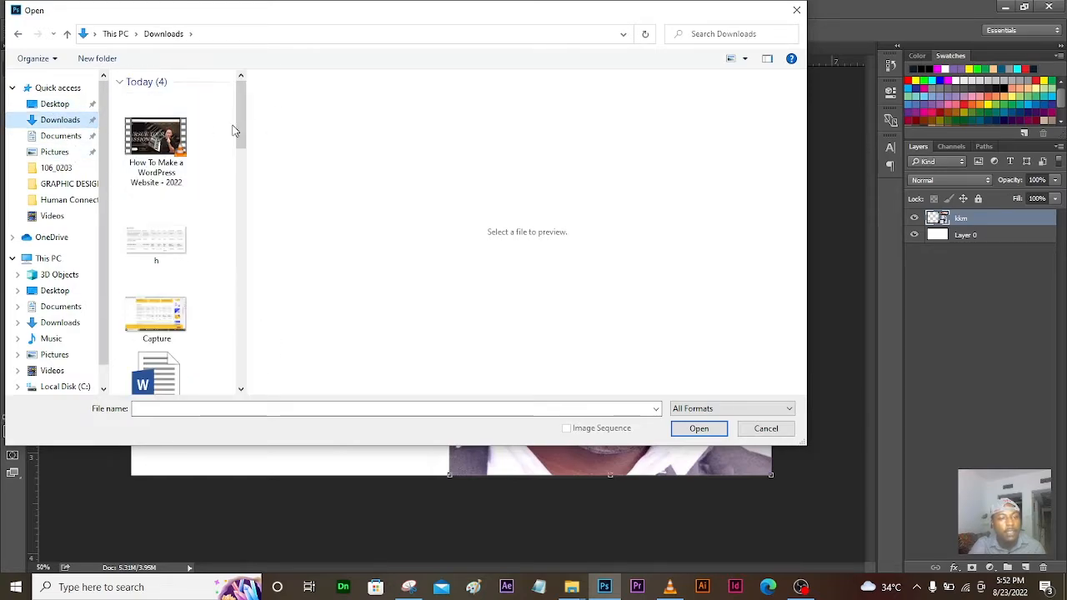
pyautogui.moveTo(242, 117); pyautogui.dragTo(262, 248)
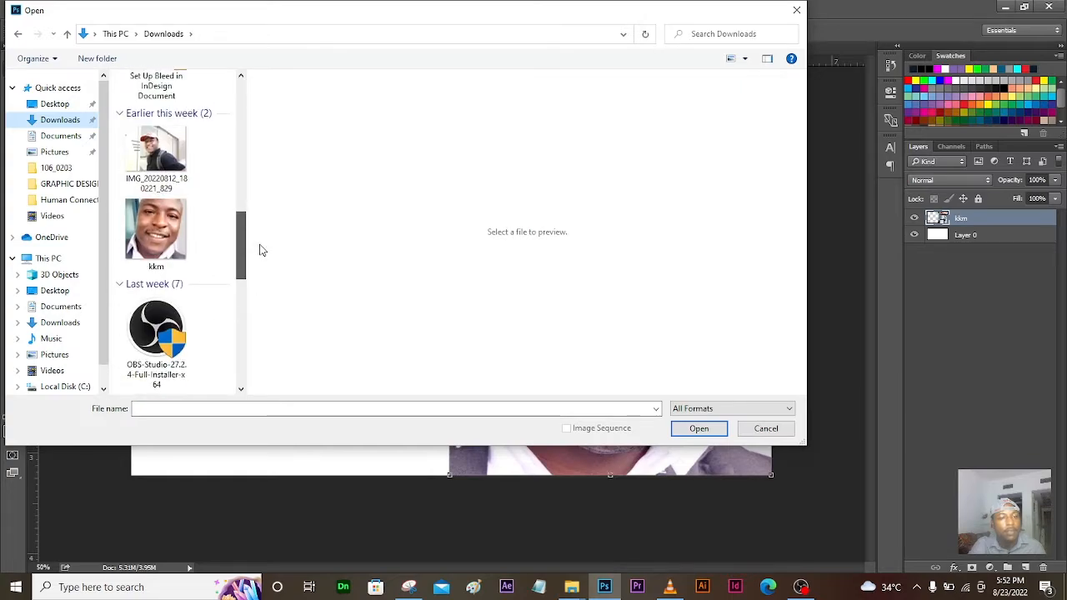
pyautogui.click(148, 249)
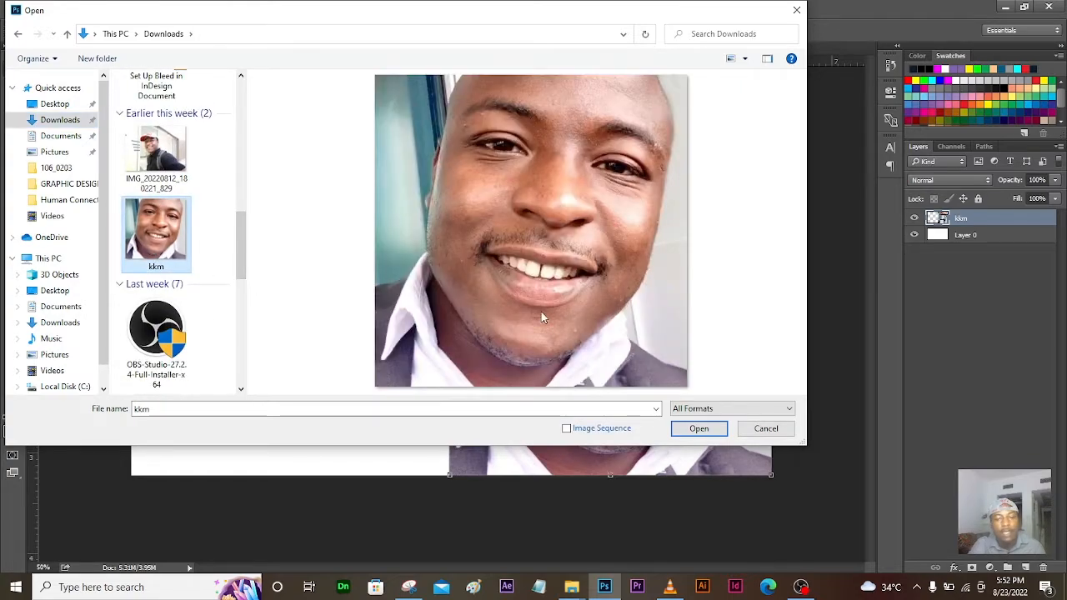
pyautogui.click(707, 431)
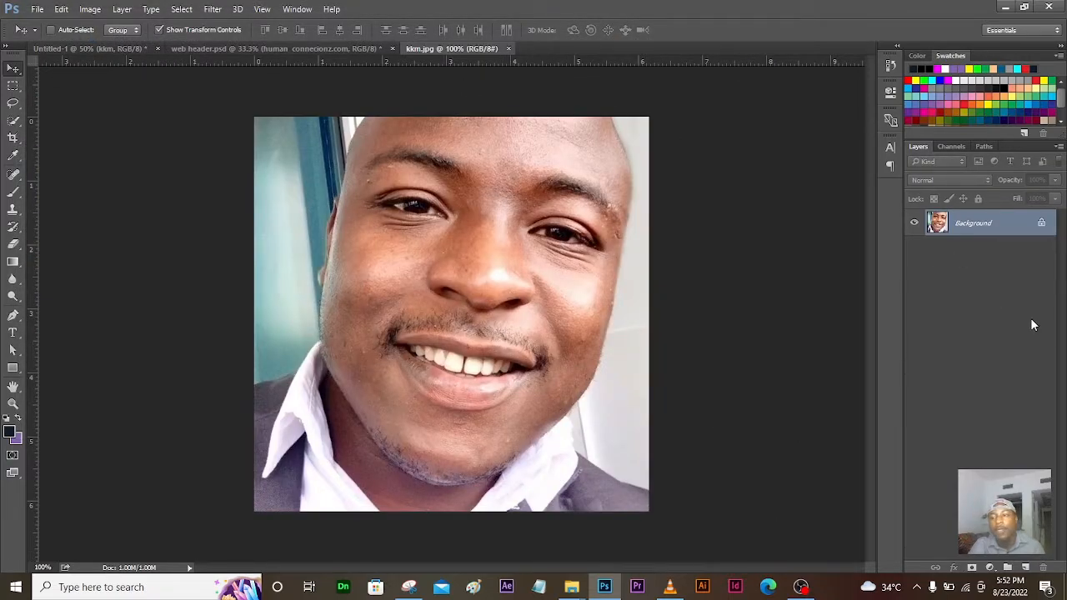
# Step: Unlock the photo's Background layer, then drag a copy into Untitled-1 and remove it
pyautogui.click(1042, 224)
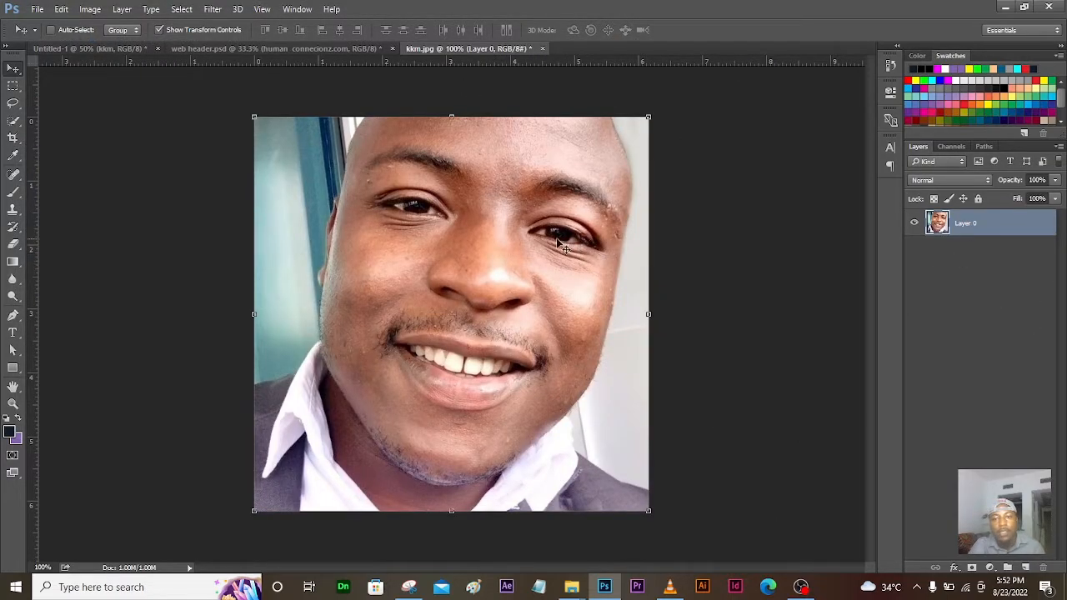
pyautogui.moveTo(497, 277); pyautogui.dragTo(351, 284)
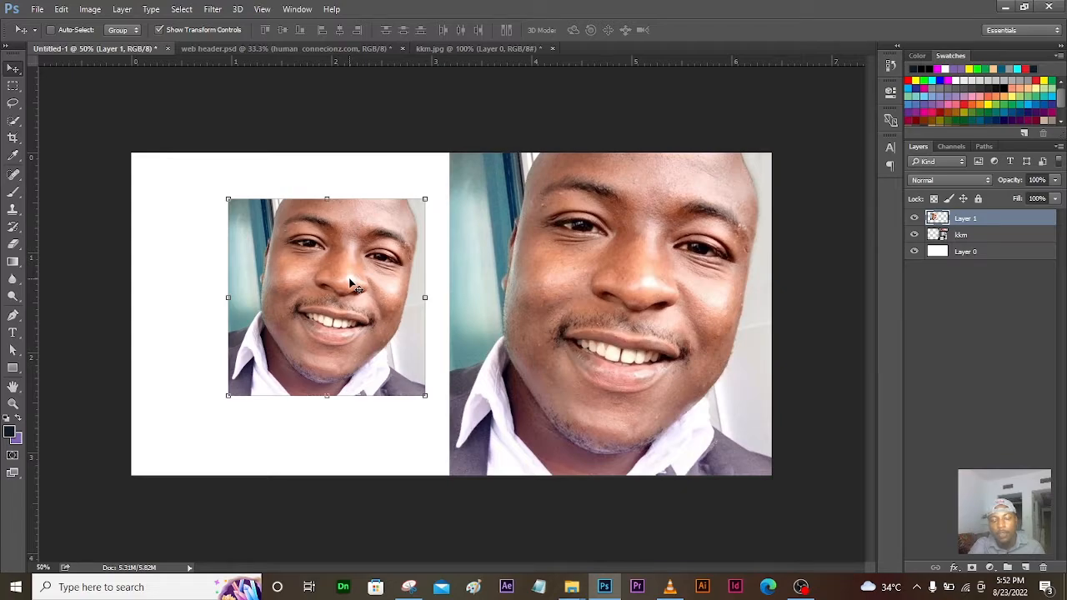
pyautogui.press('Delete')
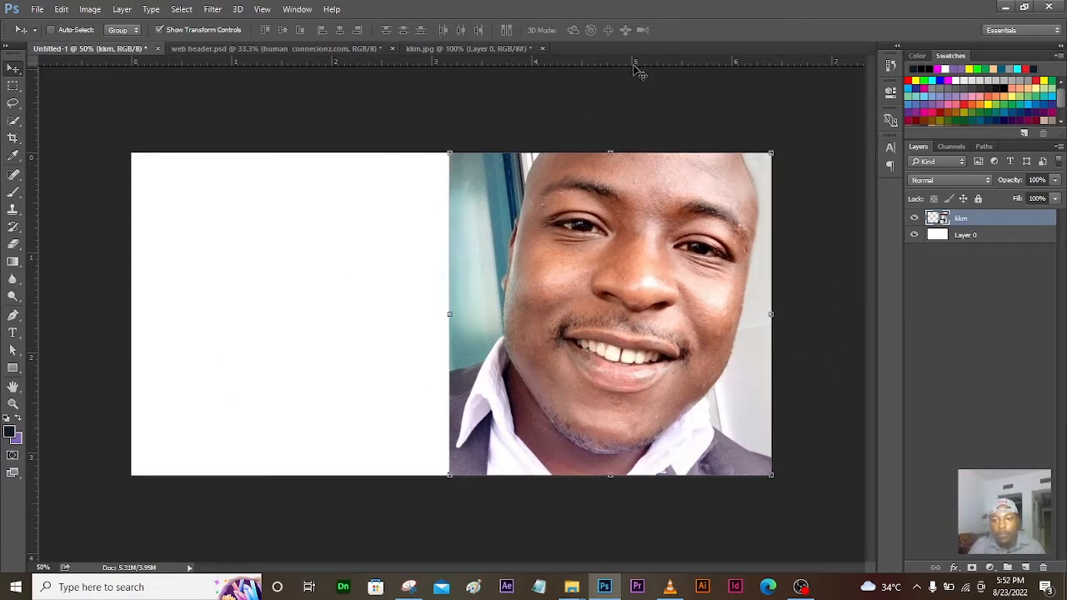
# Step: Select the kkm layer and apply Rasterize Layer from its context menu
pyautogui.click(963, 236)
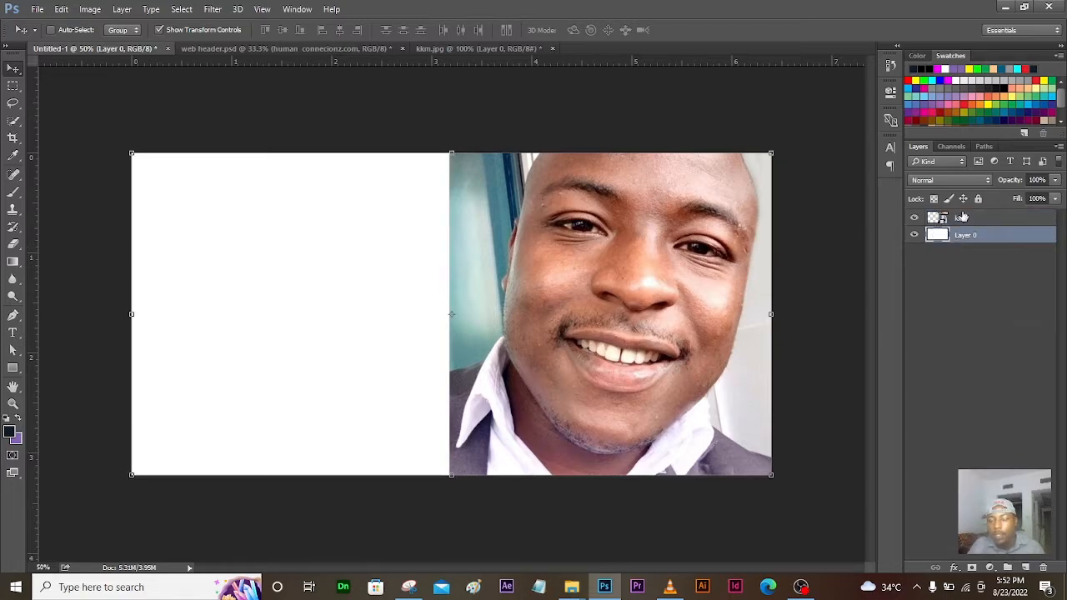
pyautogui.click(959, 218)
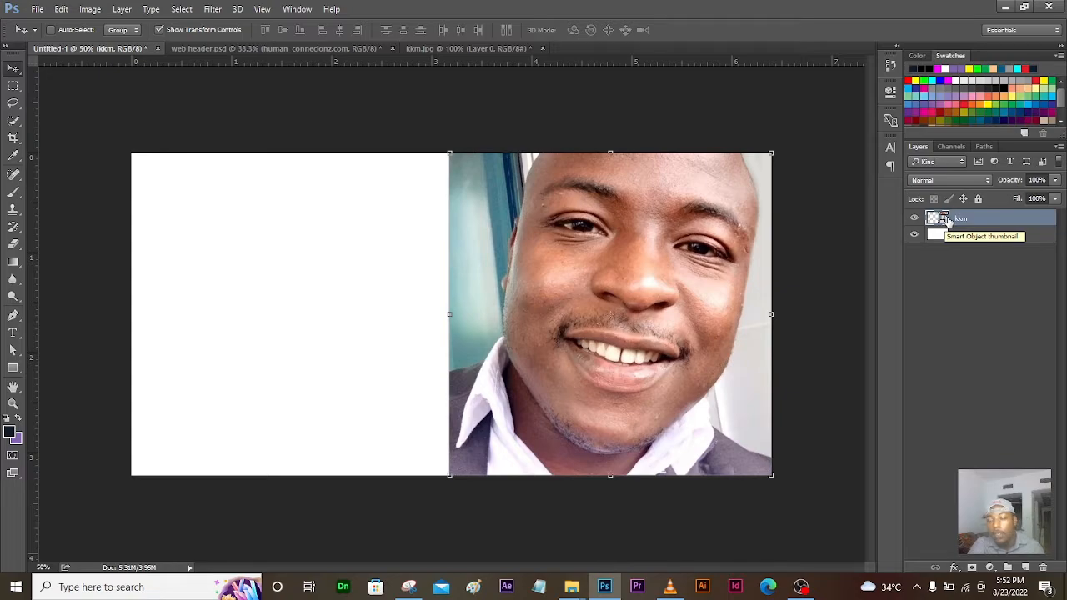
pyautogui.rightClick(948, 220)
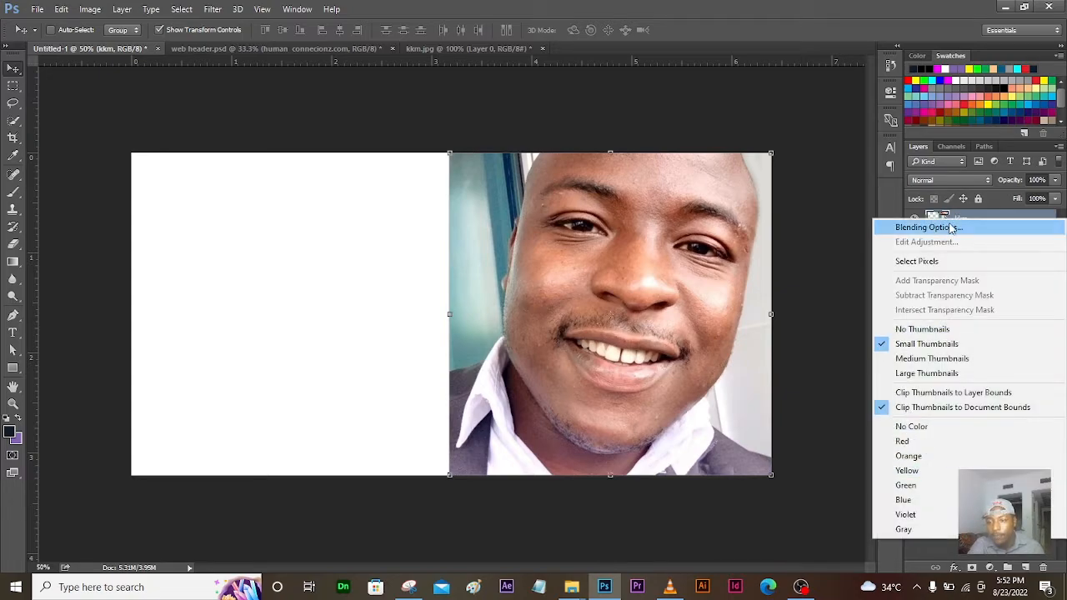
pyautogui.click(961, 218)
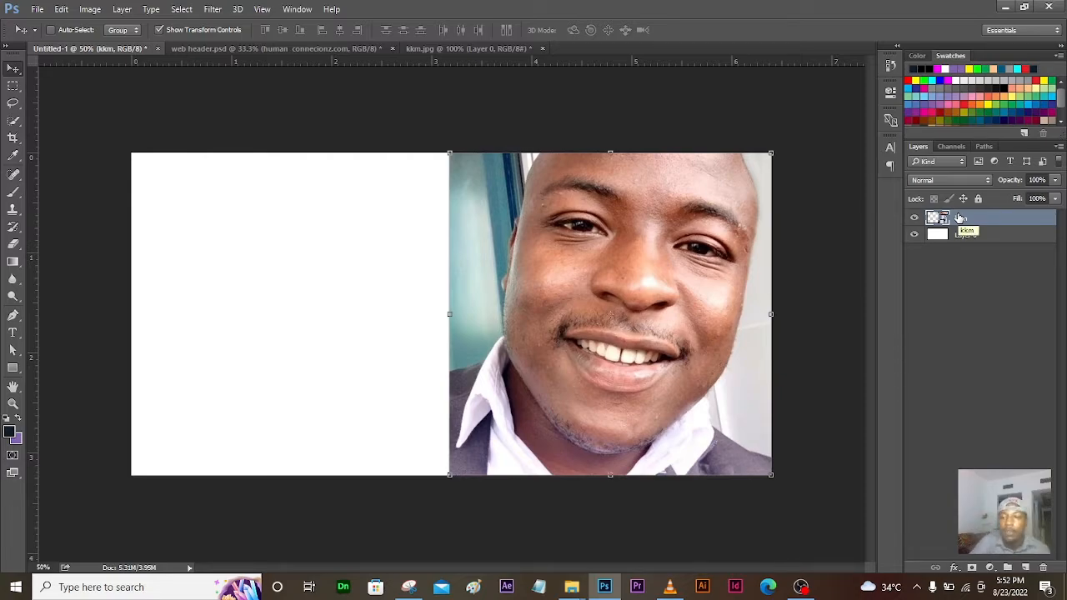
pyautogui.rightClick(960, 218)
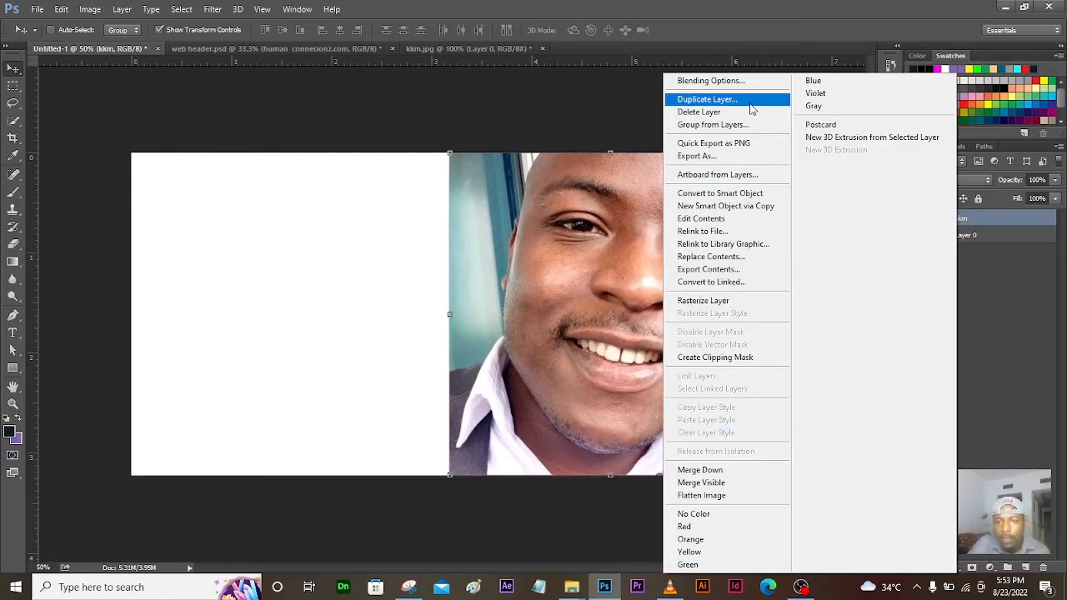
pyautogui.click(709, 302)
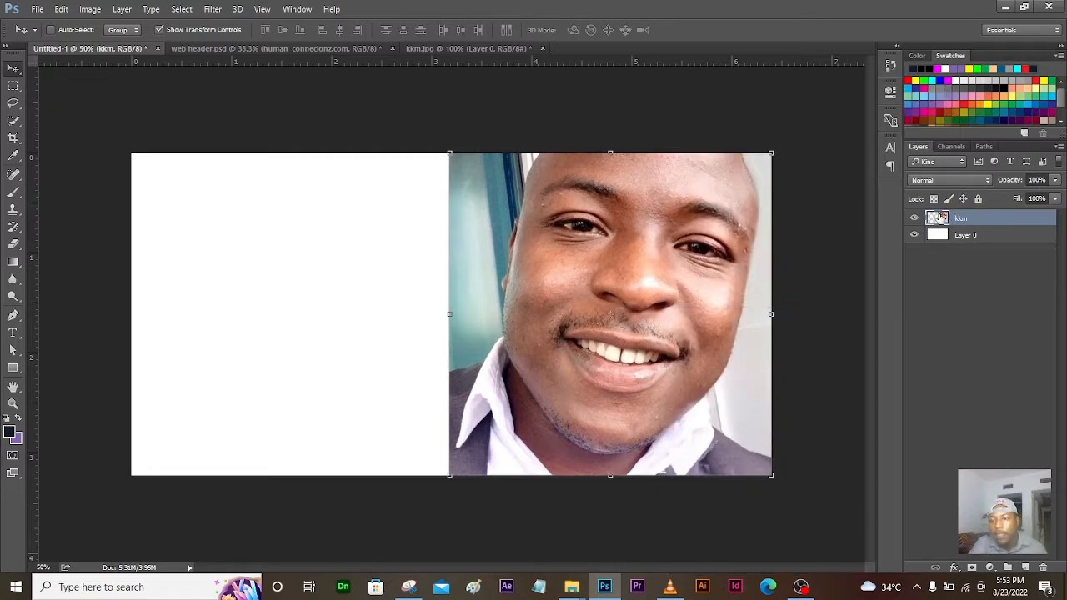
# Step: Draw a full-height dark rectangle over the portrait's left edge, then view web header.psd
pyautogui.click(14, 369)
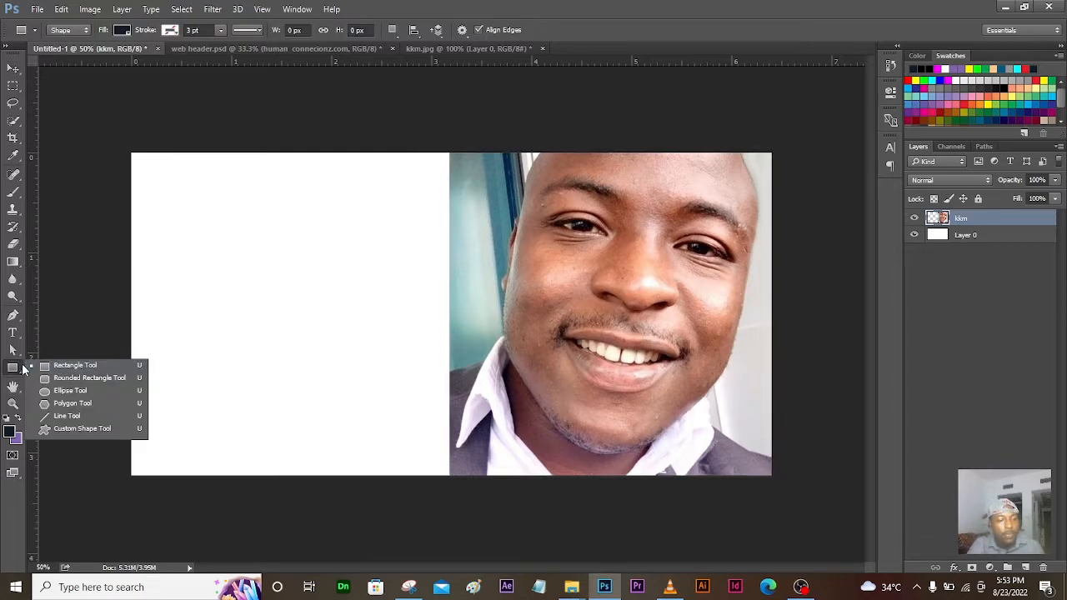
pyautogui.click(12, 370)
pyautogui.click(12, 370)
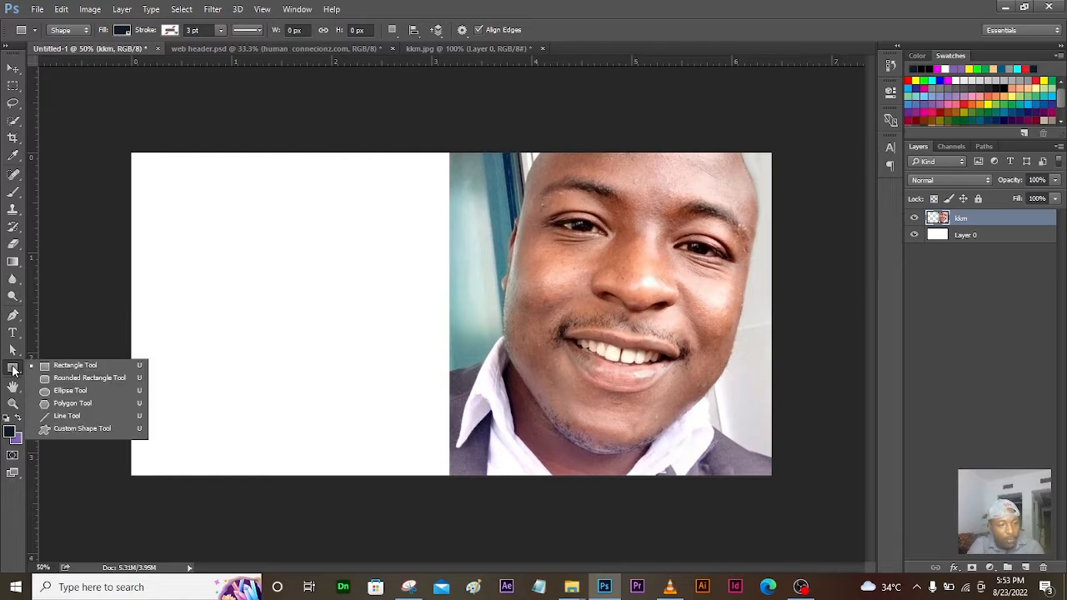
pyautogui.click(62, 367)
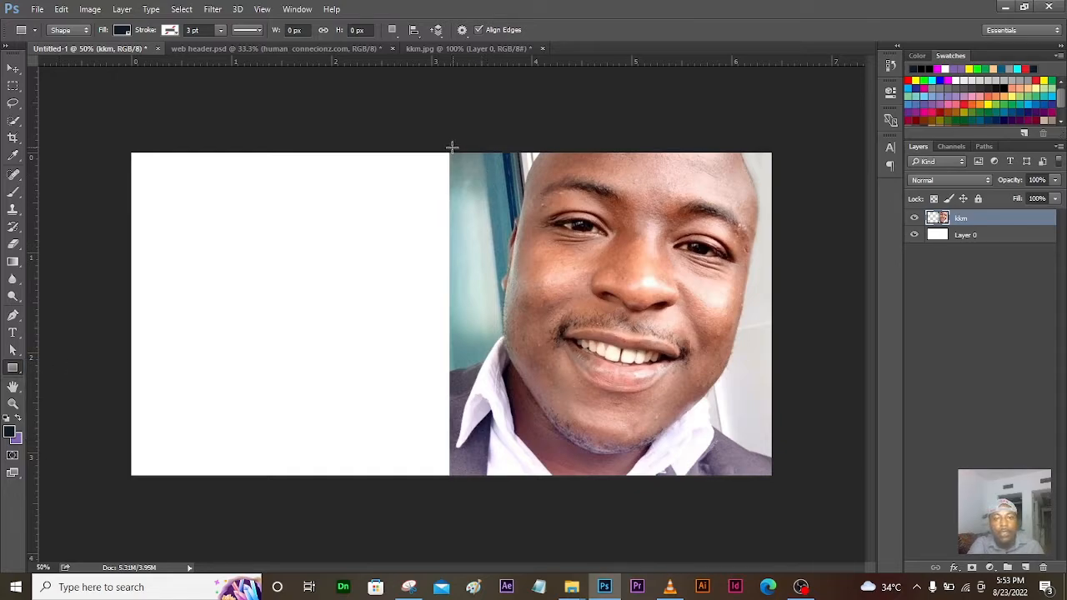
pyautogui.moveTo(450, 152); pyautogui.dragTo(514, 476)
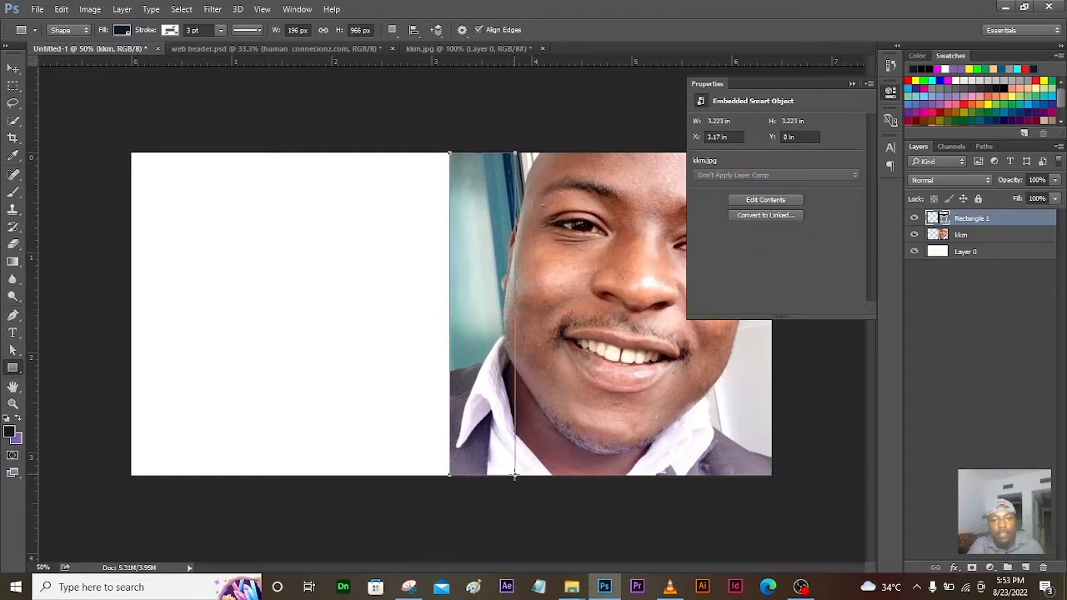
pyautogui.click(852, 83)
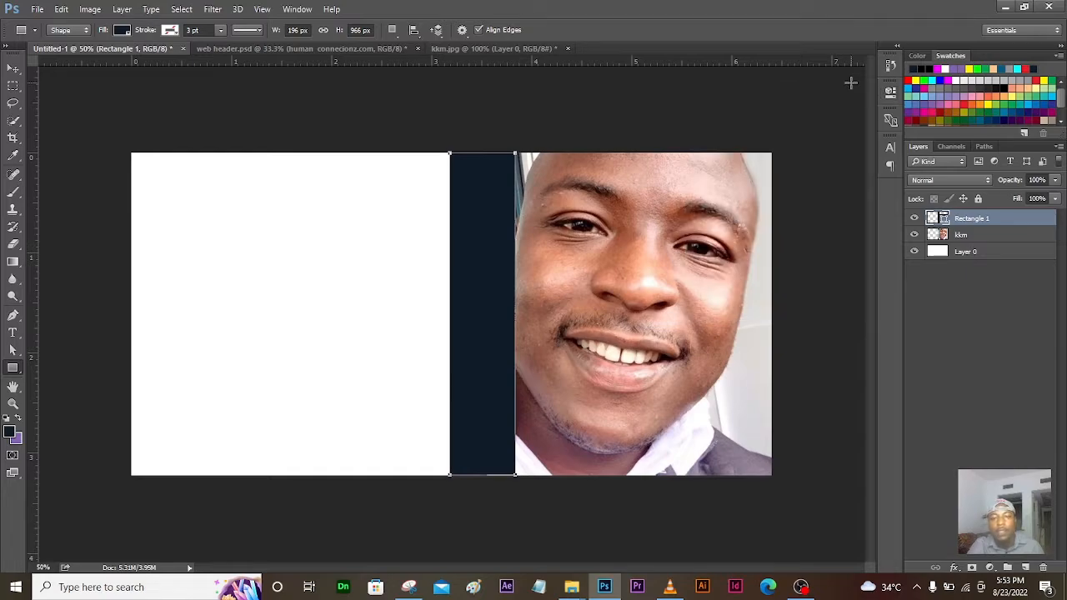
pyautogui.click(255, 52)
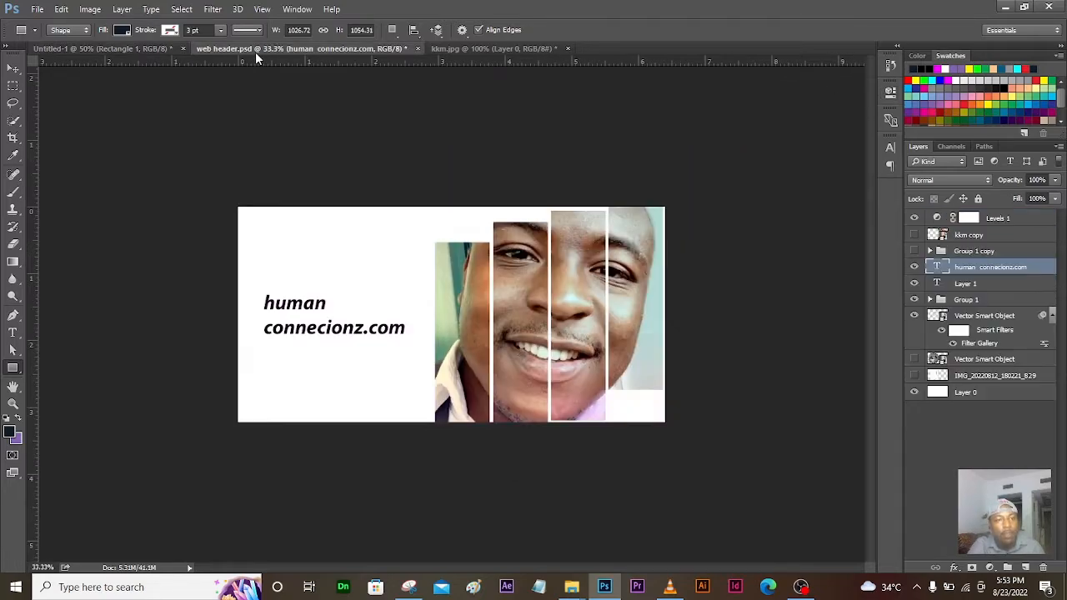
# Step: Back in Untitled-1, duplicate the Rectangle 1 layer with Ctrl+J
pyautogui.click(131, 46)
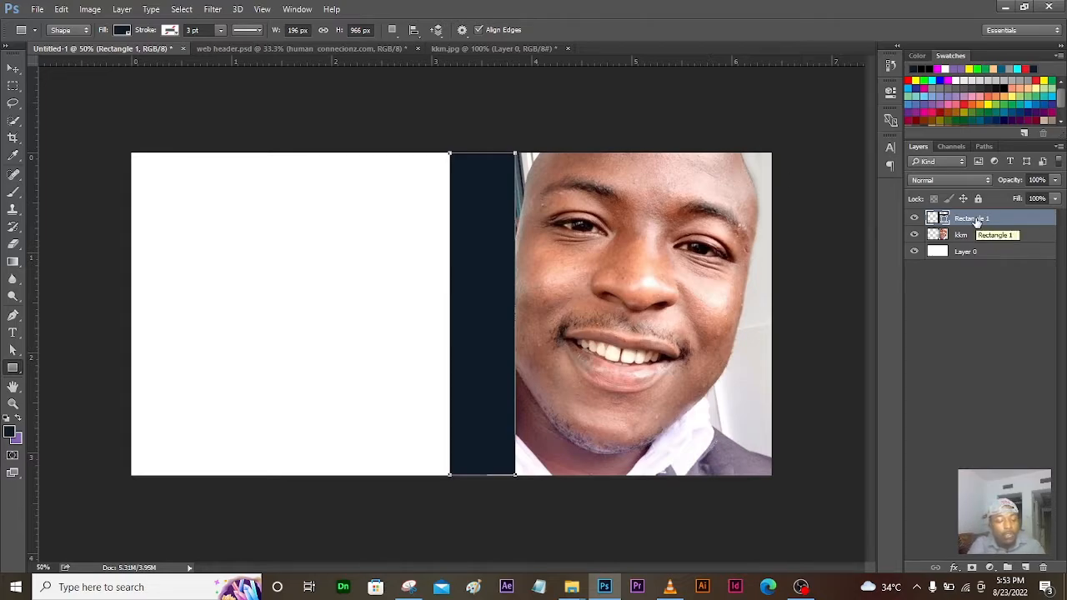
pyautogui.hotkey('ctrl', 'j')
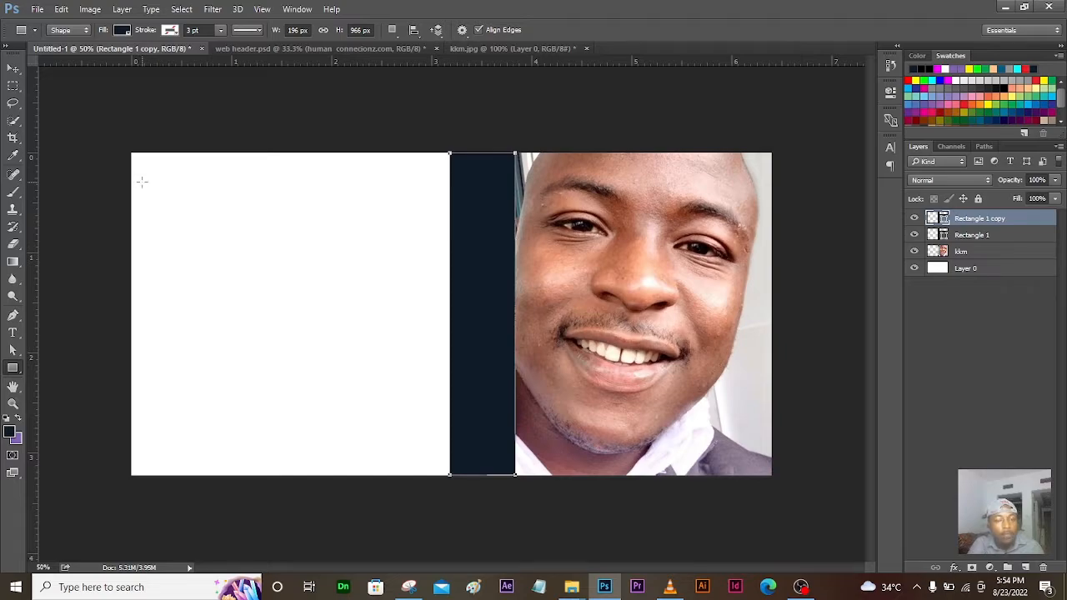
# Step: Move the copied strip just right of the first, comparing against the web header design
pyautogui.click(12, 70)
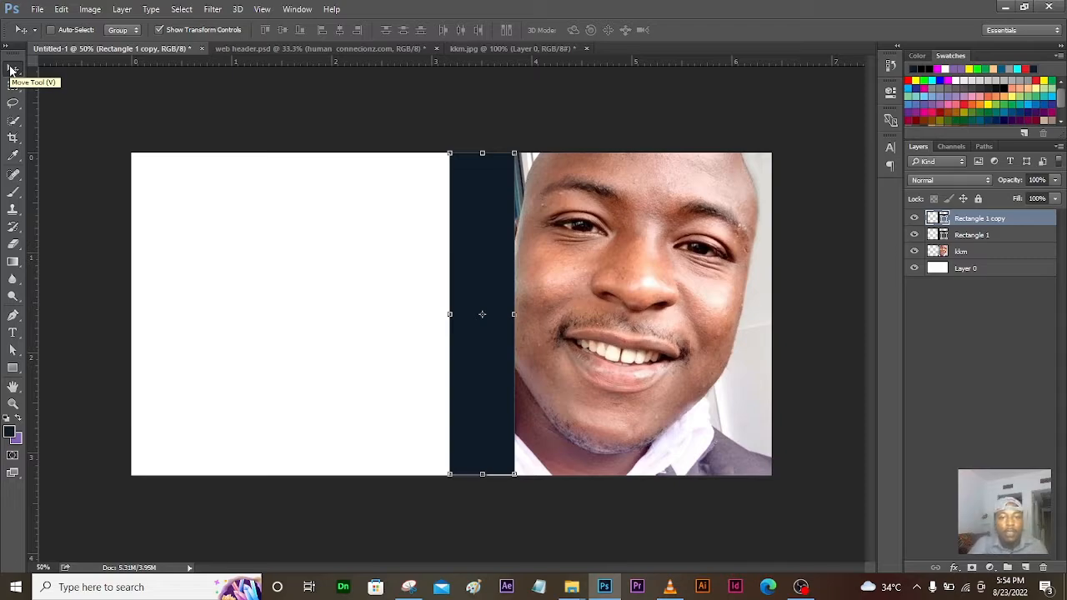
pyautogui.moveTo(497, 249); pyautogui.dragTo(569, 270)
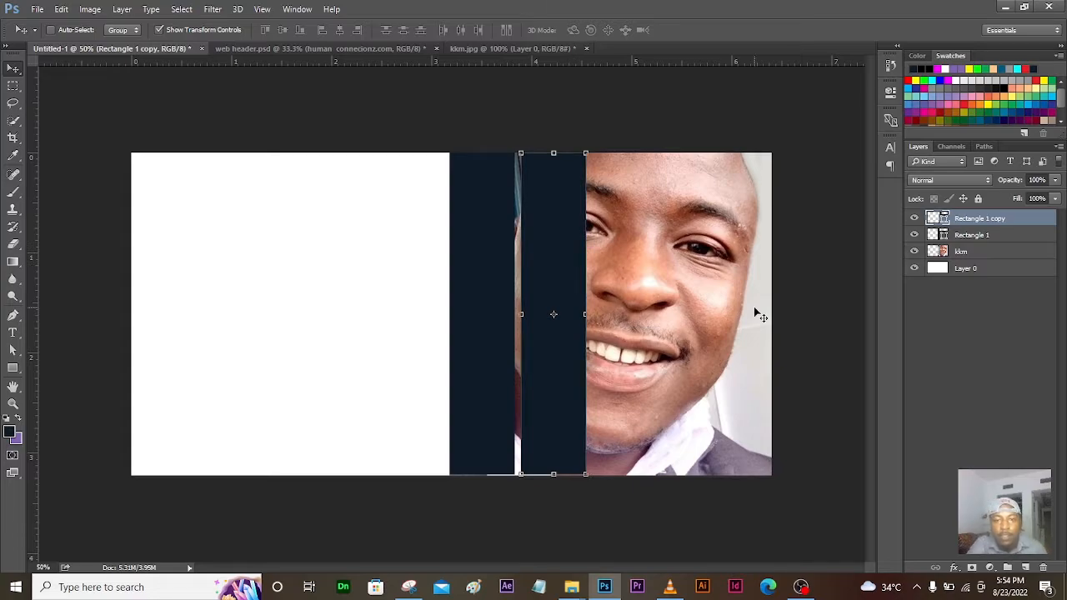
pyautogui.click(275, 50)
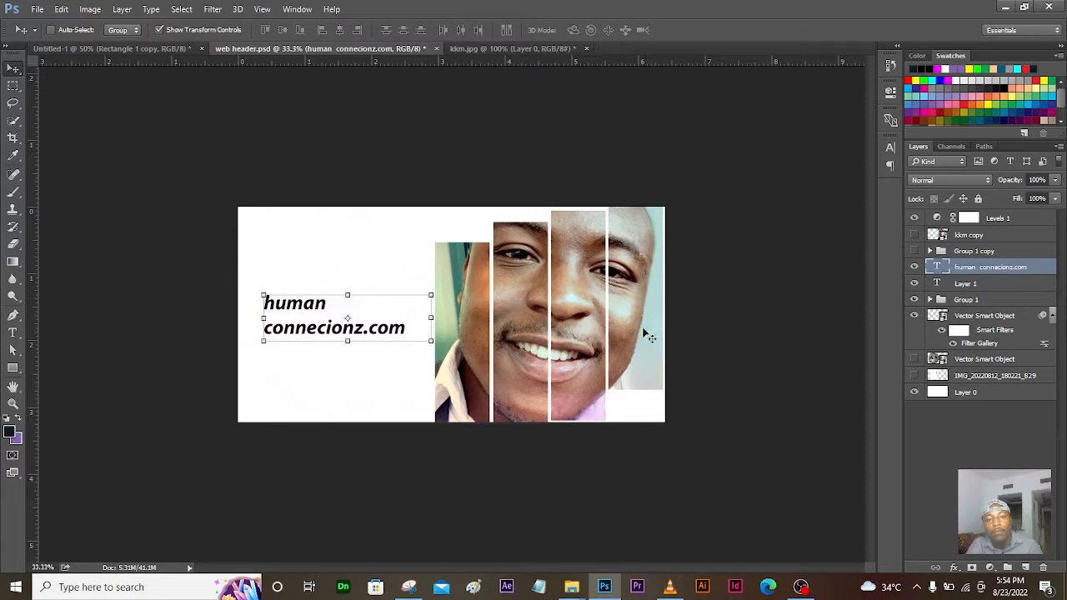
pyautogui.click(134, 50)
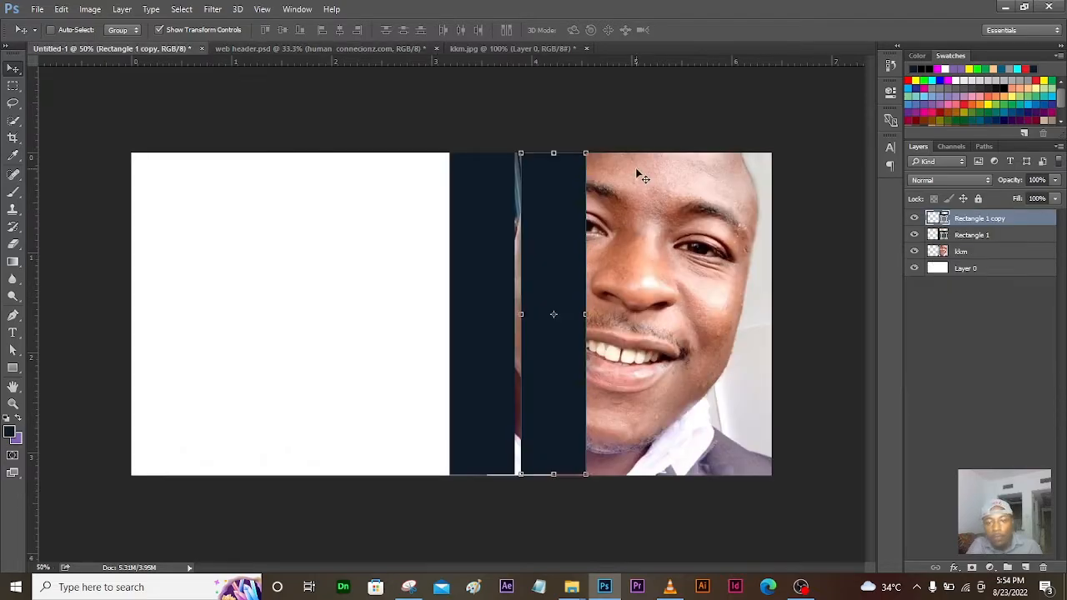
# Step: Add third and fourth strip copies rightward with thin gaps, then select all four strip layers
pyautogui.hotkey('ctrl', 'j')
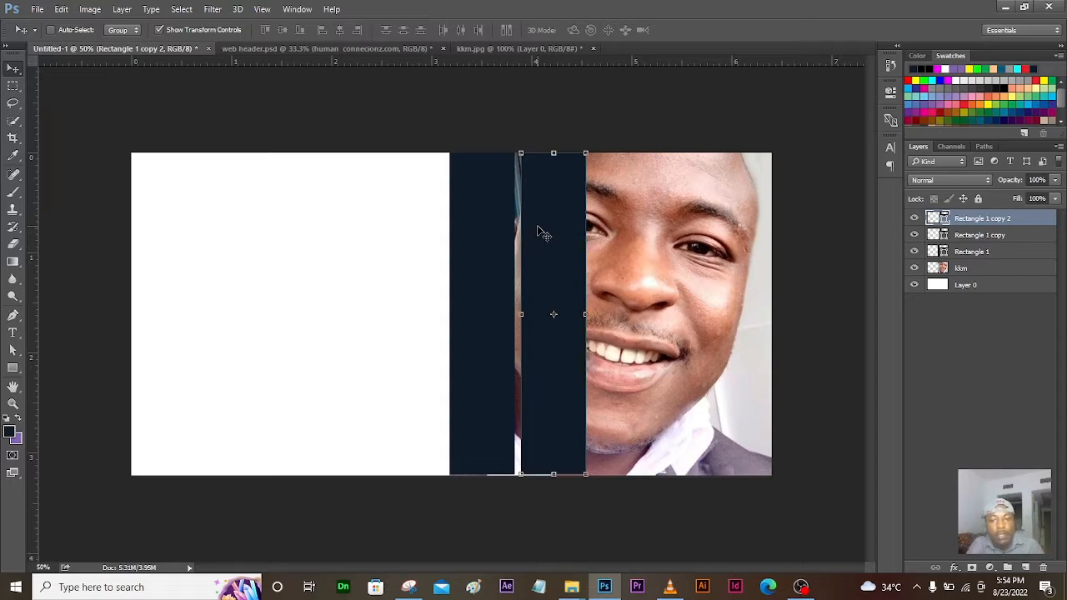
pyautogui.press('Right')
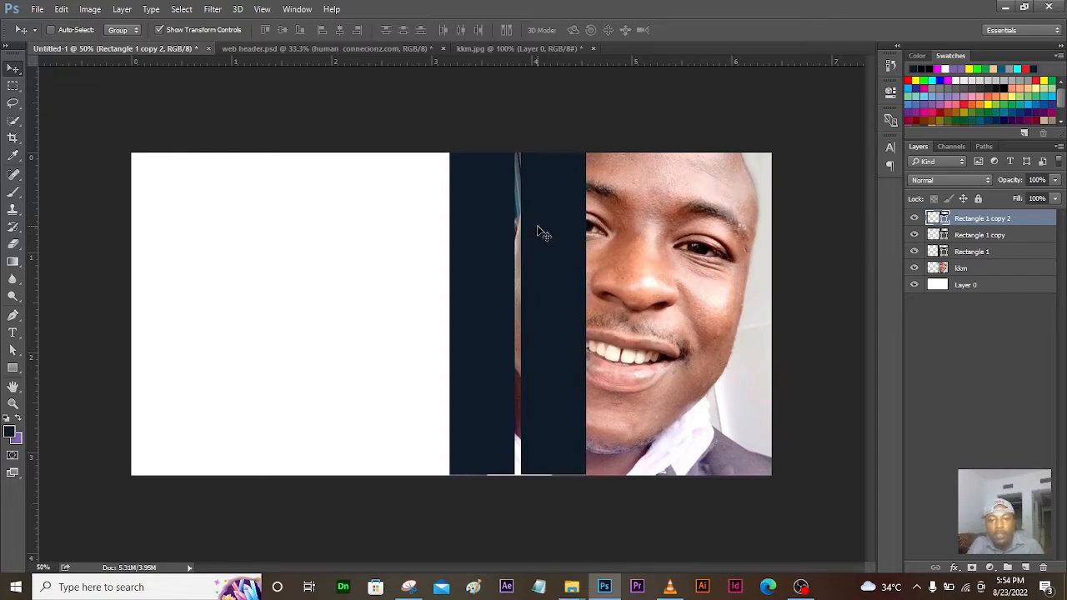
pyautogui.moveTo(538, 232); pyautogui.dragTo(613, 255)
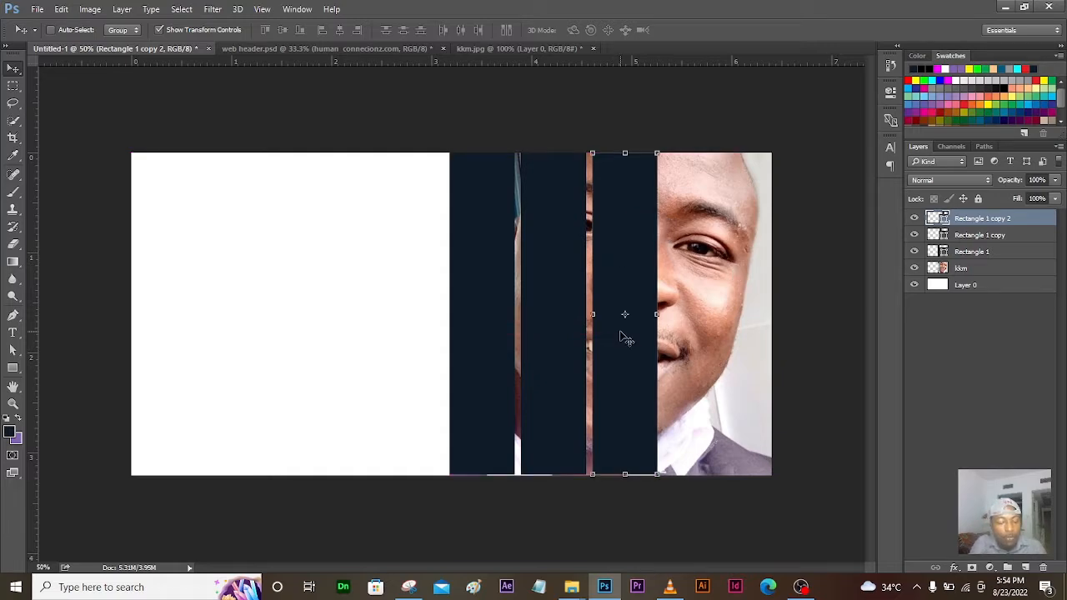
pyautogui.moveTo(620, 336); pyautogui.dragTo(624, 336)
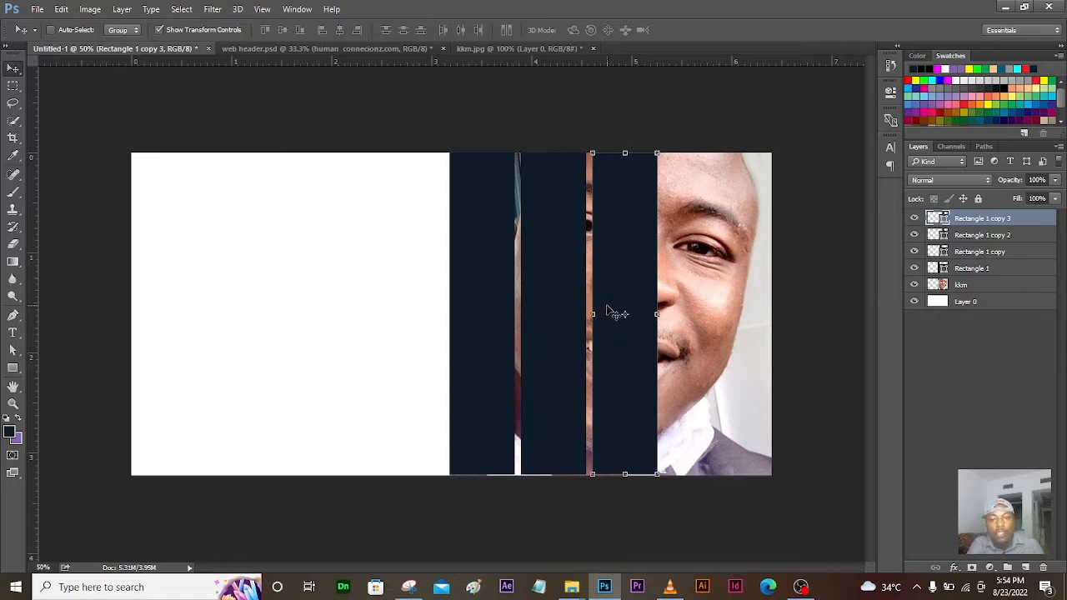
pyautogui.moveTo(613, 309); pyautogui.dragTo(679, 315)
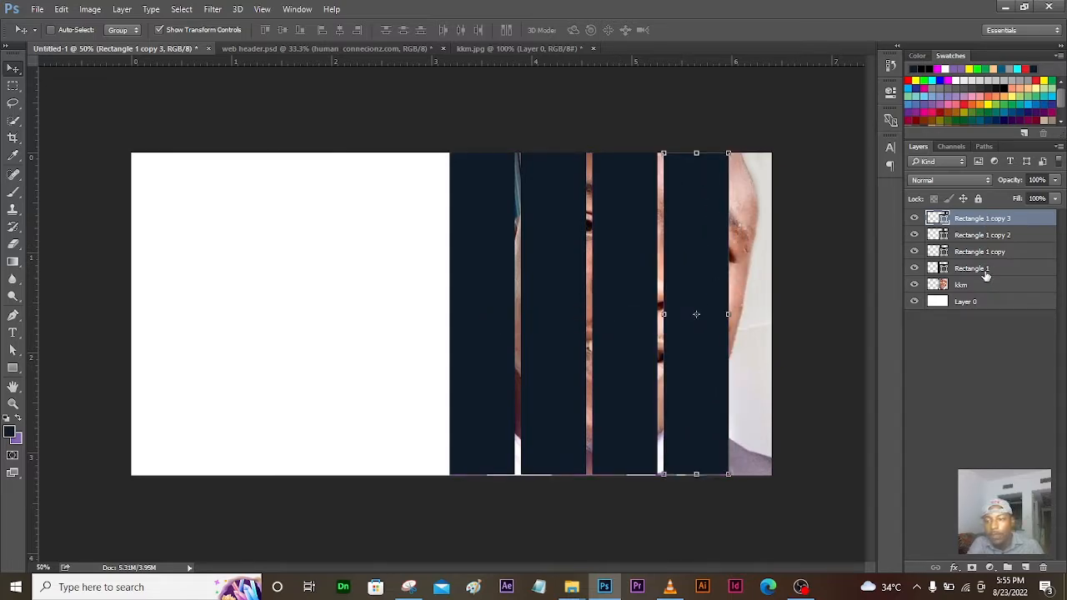
pyautogui.keyDown('shift'); pyautogui.click(994, 272); pyautogui.keyUp('shift')
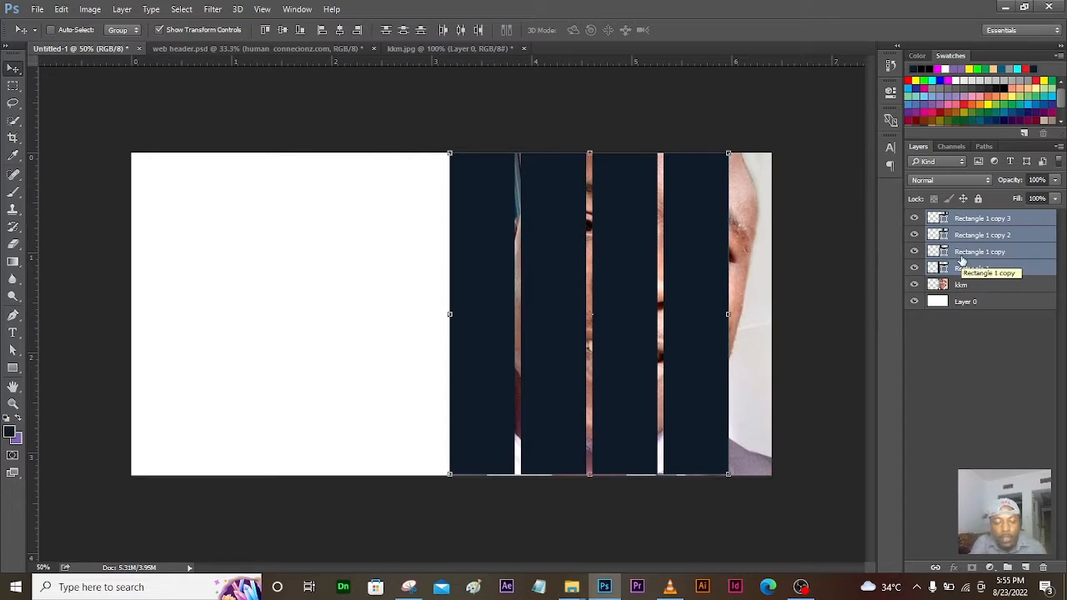
# Step: Group the four strips with Ctrl+G and rename the group 'rectangle'
pyautogui.hotkey('ctrl', 'g')
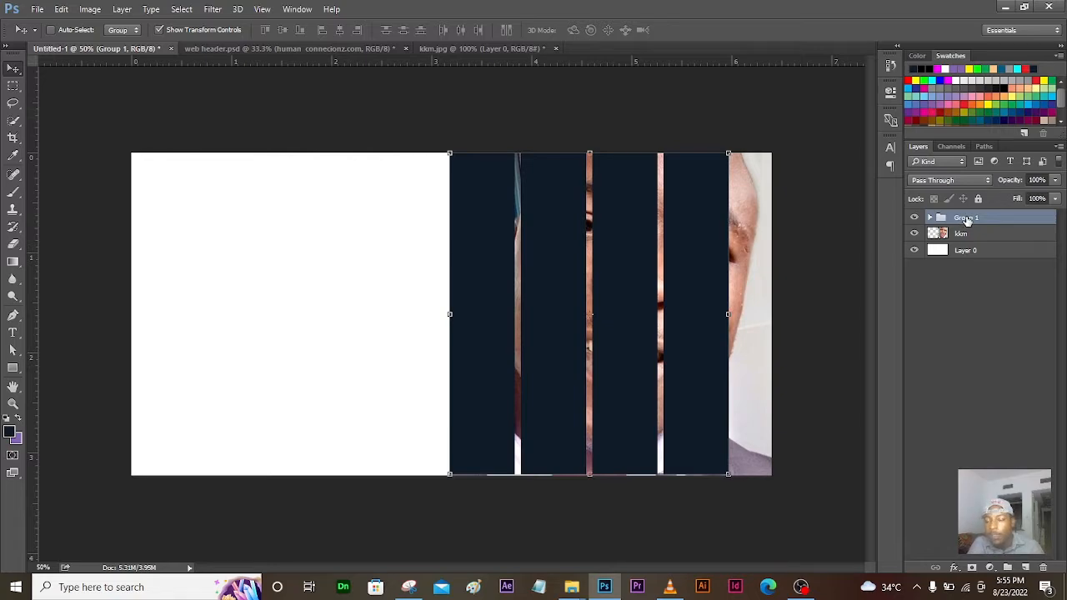
pyautogui.doubleClick(967, 217)
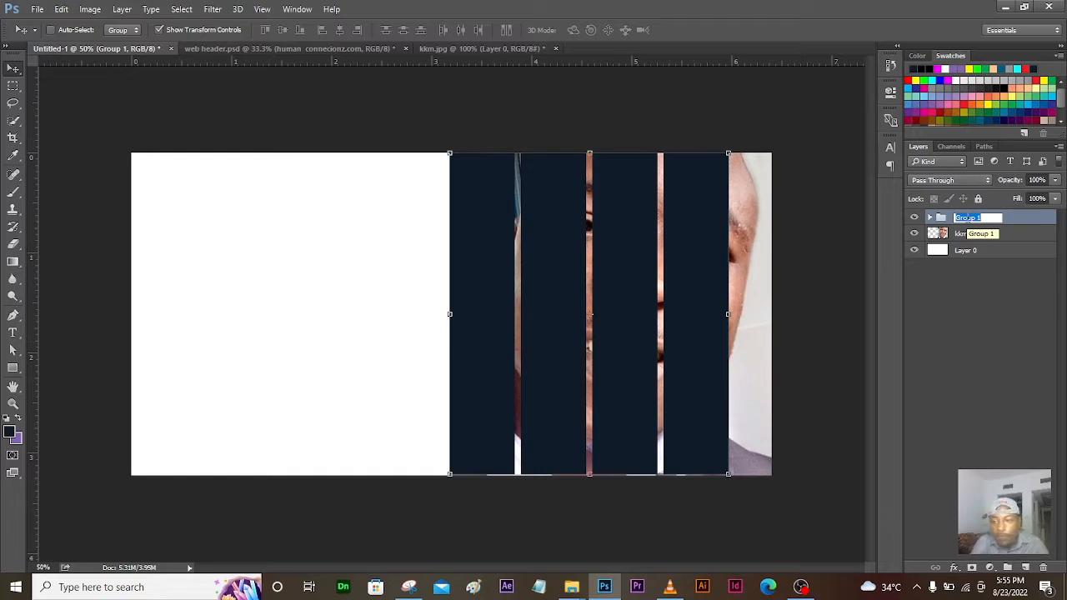
pyautogui.click(973, 331)
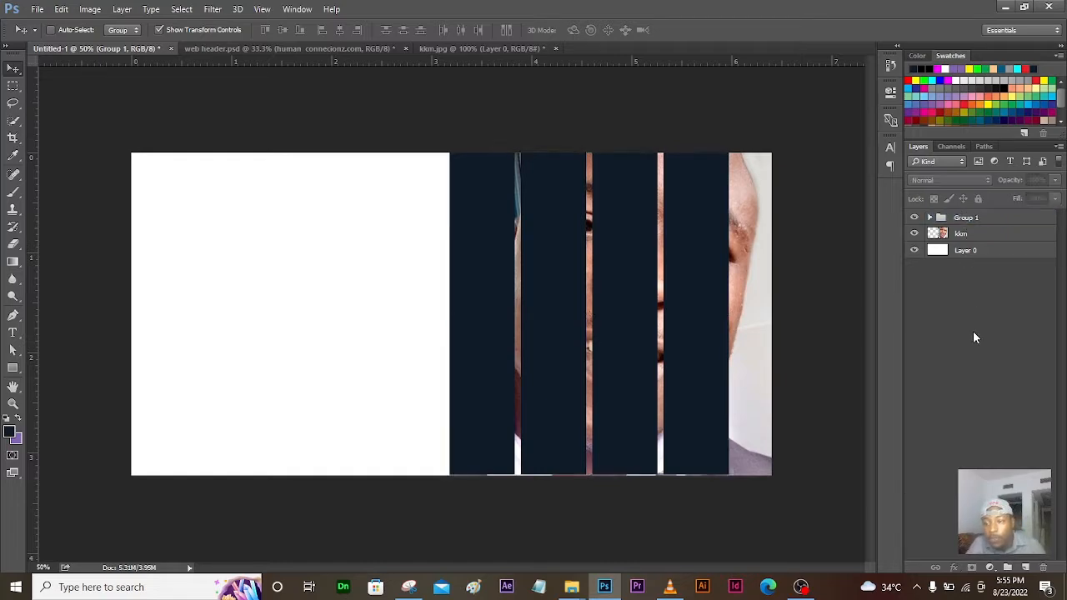
pyautogui.doubleClick(967, 218)
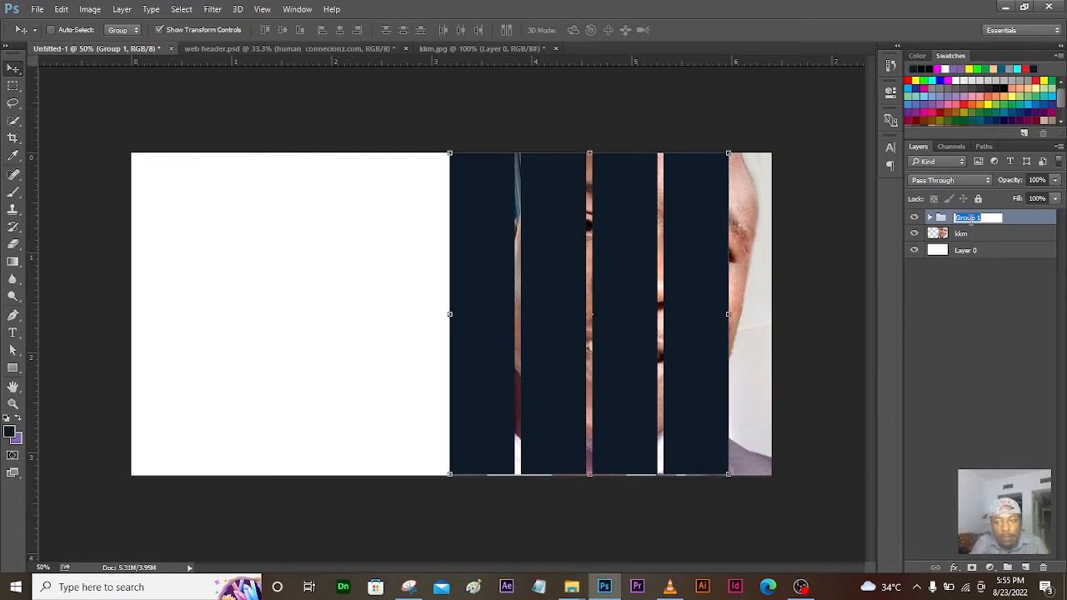
pyautogui.write('recta')
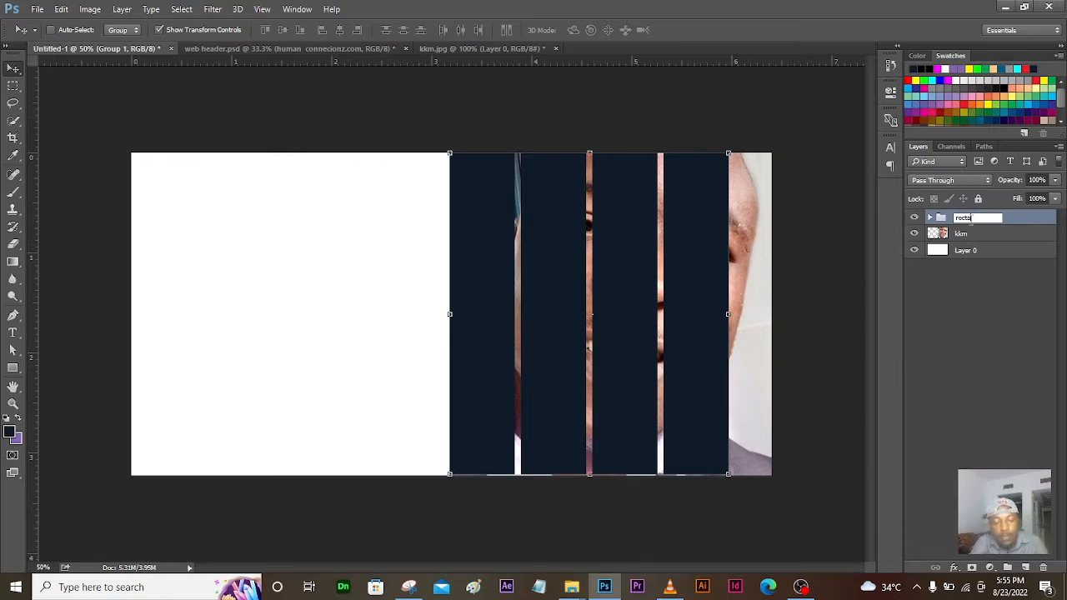
pyautogui.write('ngle')
pyautogui.press('Return')
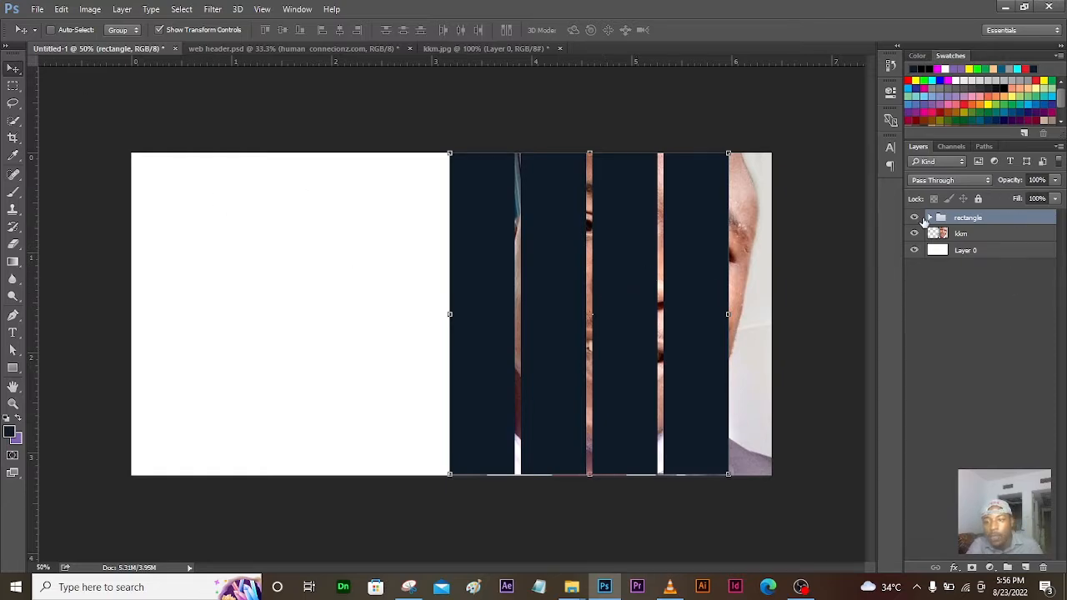
# Step: Shift the strip group right and widen it to 115.27% to meet the canvas edge, then view web header.psd
pyautogui.moveTo(675, 258); pyautogui.dragTo(725, 261)
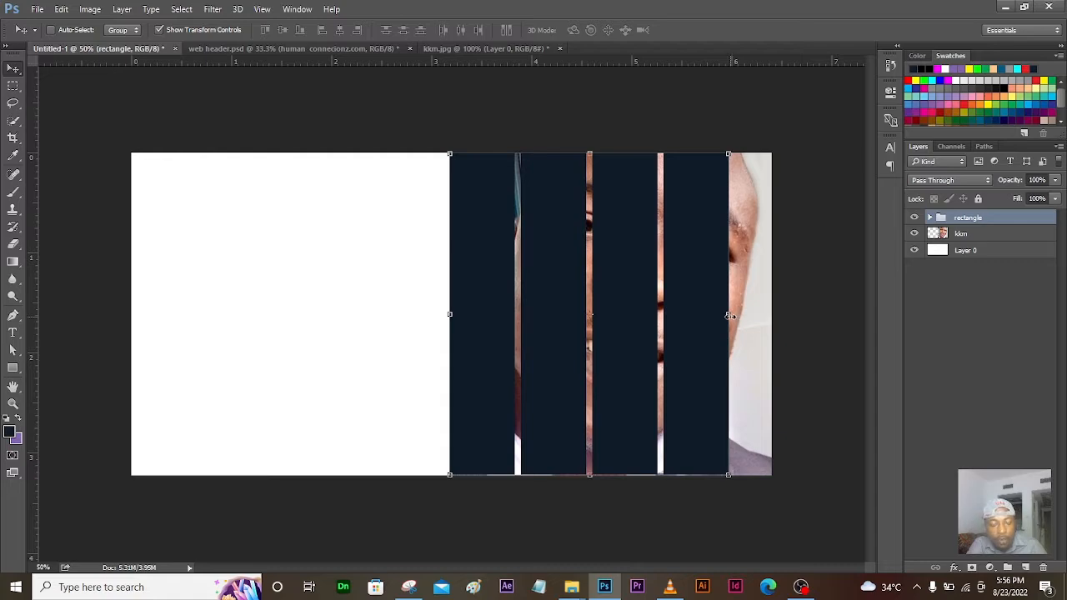
pyautogui.click(731, 315)
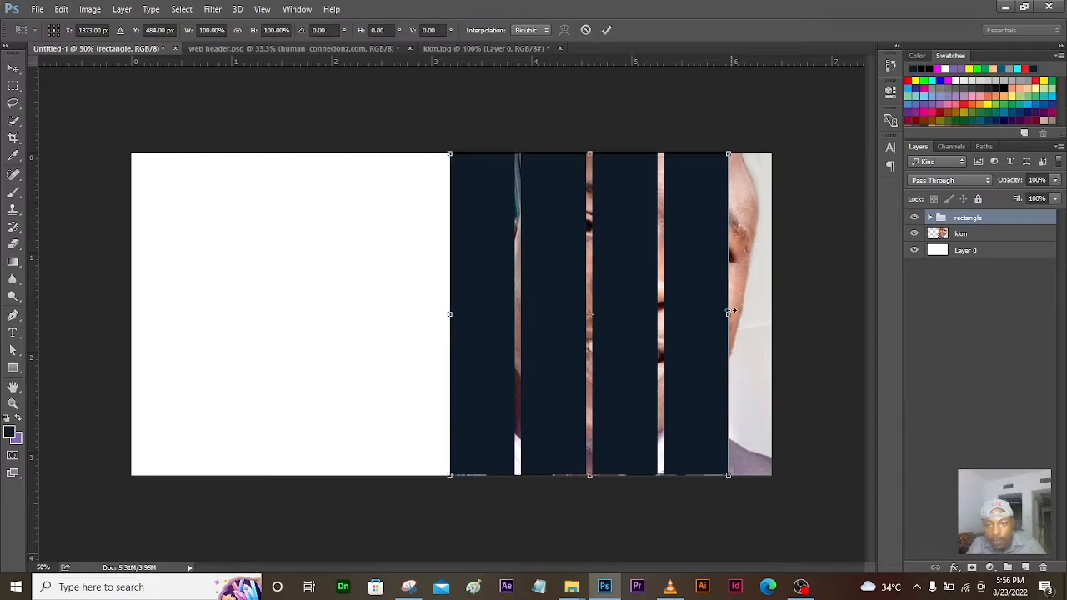
pyautogui.moveTo(729, 317); pyautogui.dragTo(769, 317)
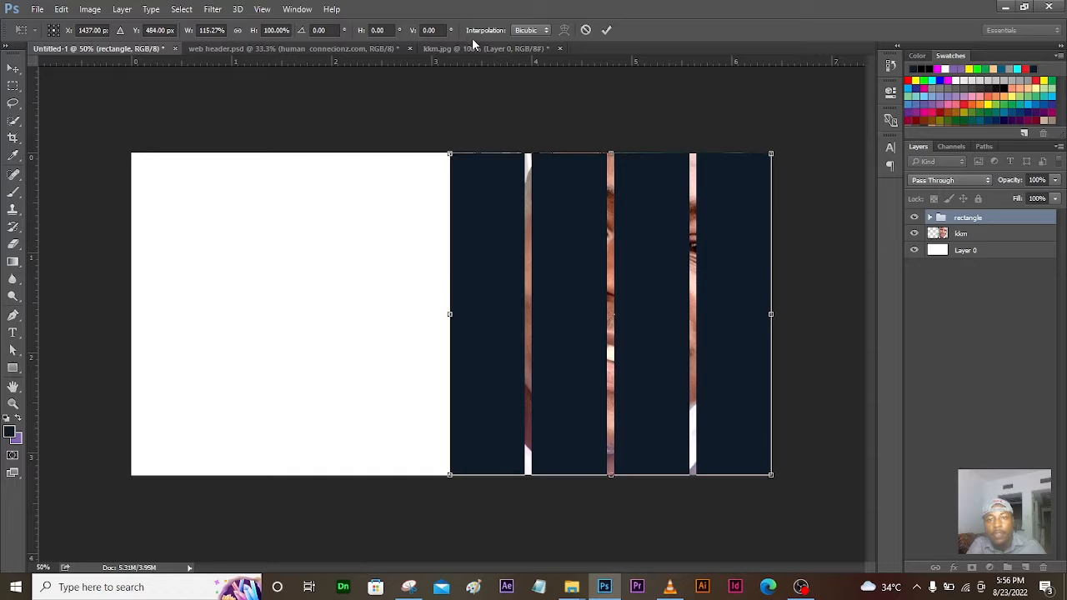
pyautogui.click(607, 30)
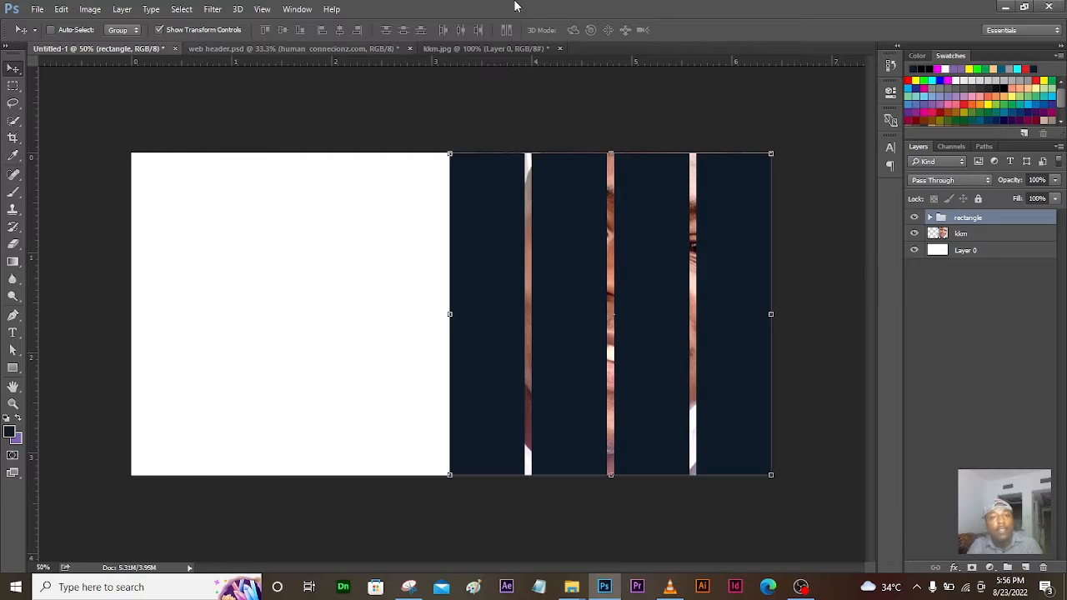
pyautogui.click(249, 47)
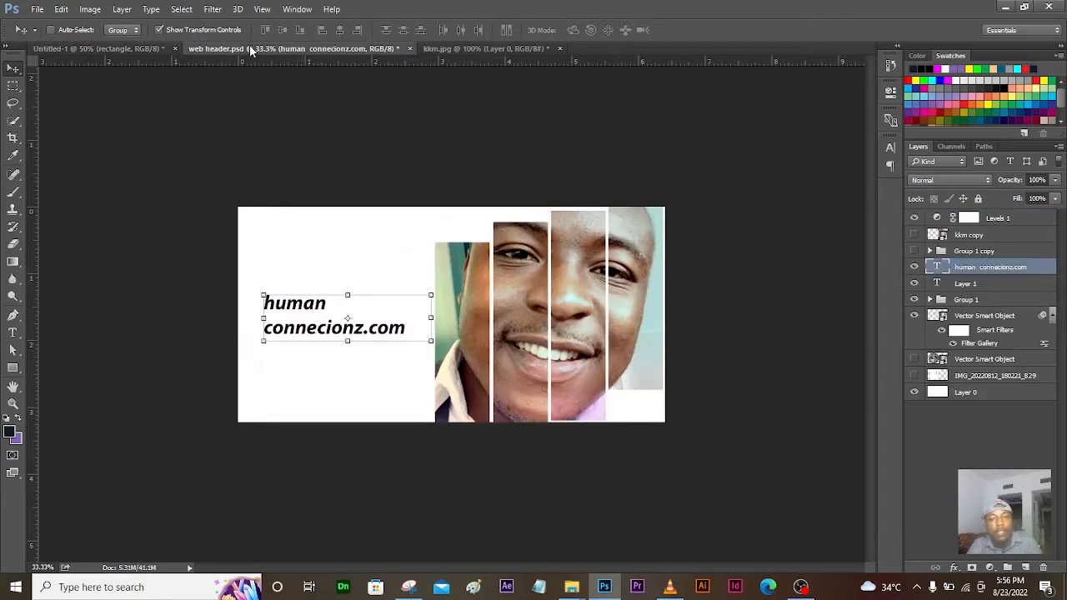
# Step: Return to Untitled-1, expand the rectangle group, and toggle Rectangle 1's visibility
pyautogui.click(145, 49)
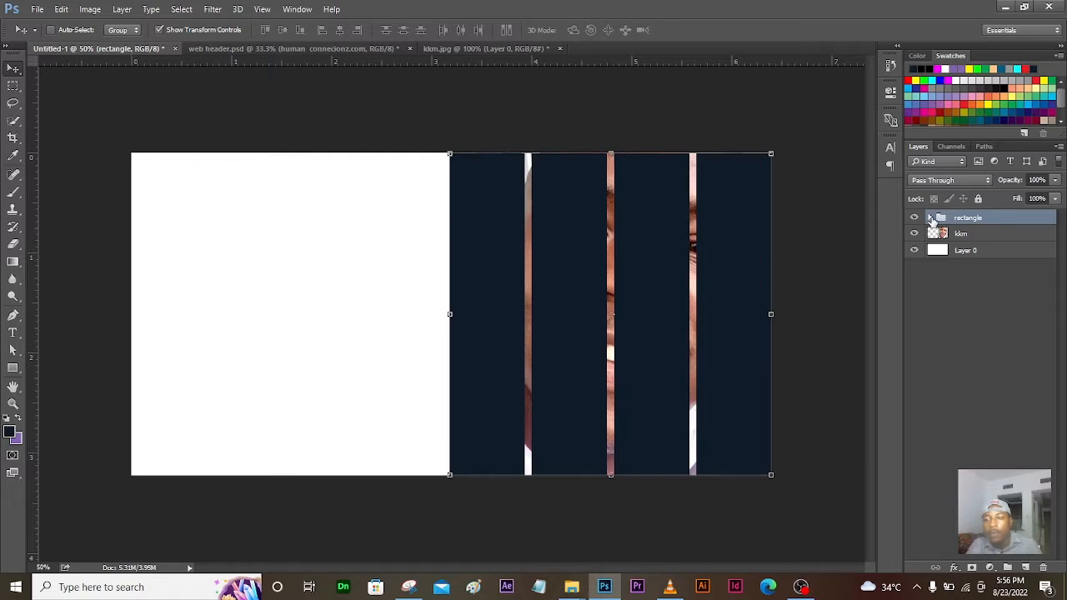
pyautogui.click(931, 218)
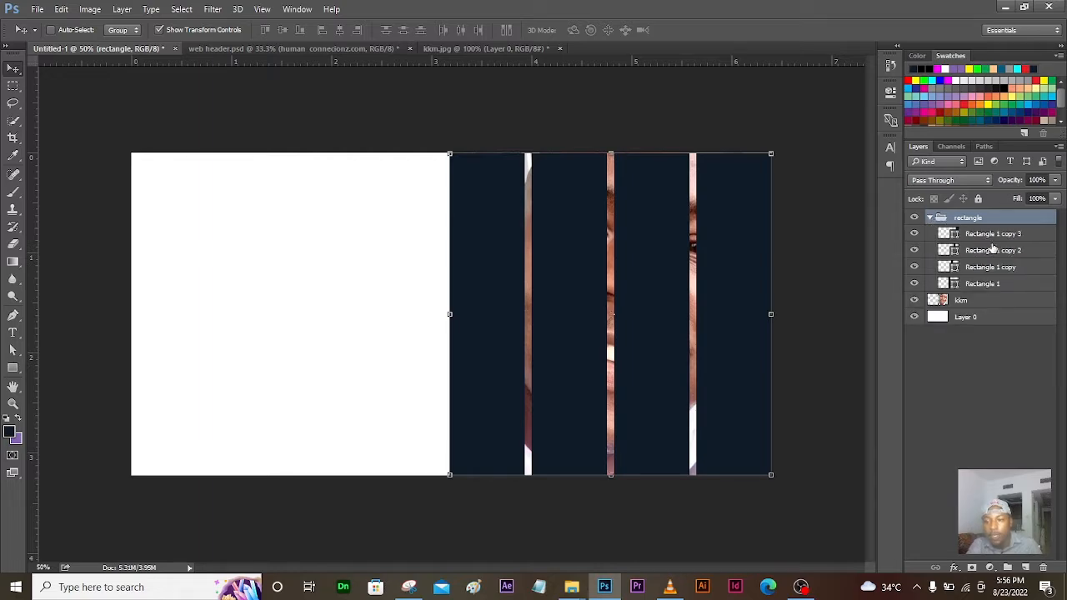
pyautogui.click(994, 283)
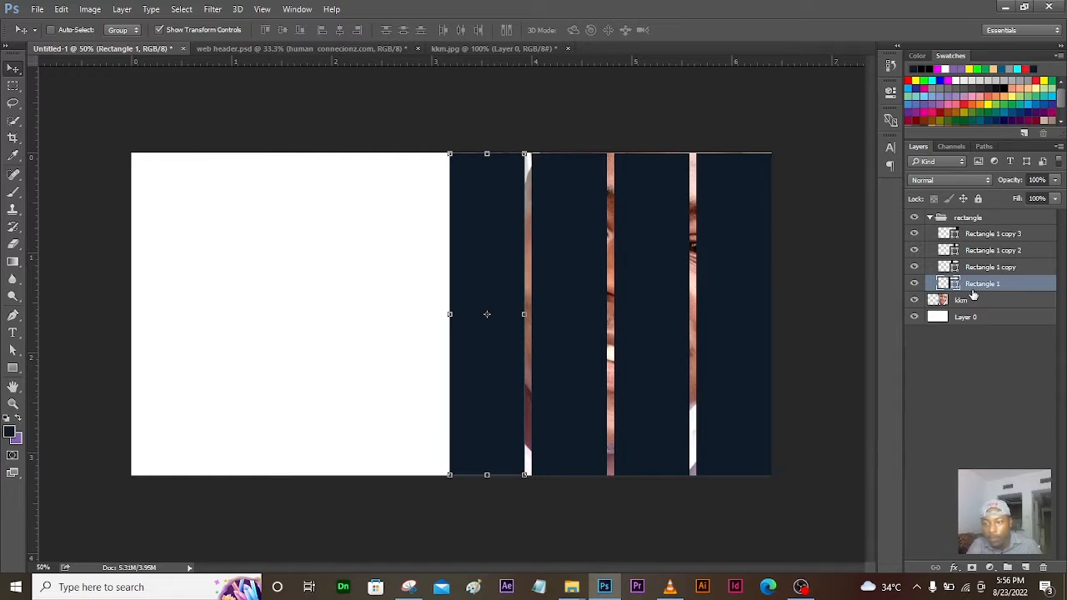
pyautogui.click(917, 285)
pyautogui.click(917, 285)
pyautogui.click(917, 286)
pyautogui.click(917, 285)
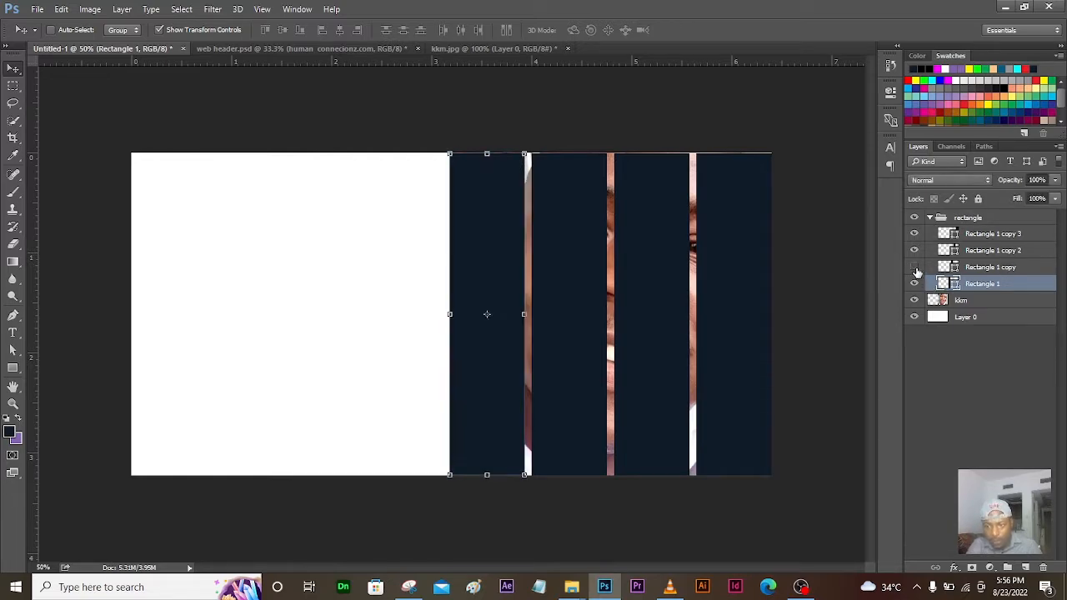
# Step: Hide and re-show each of the four strips in turn to preview the face beneath
pyautogui.click(915, 268)
pyautogui.click(915, 269)
pyautogui.click(916, 285)
pyautogui.click(916, 285)
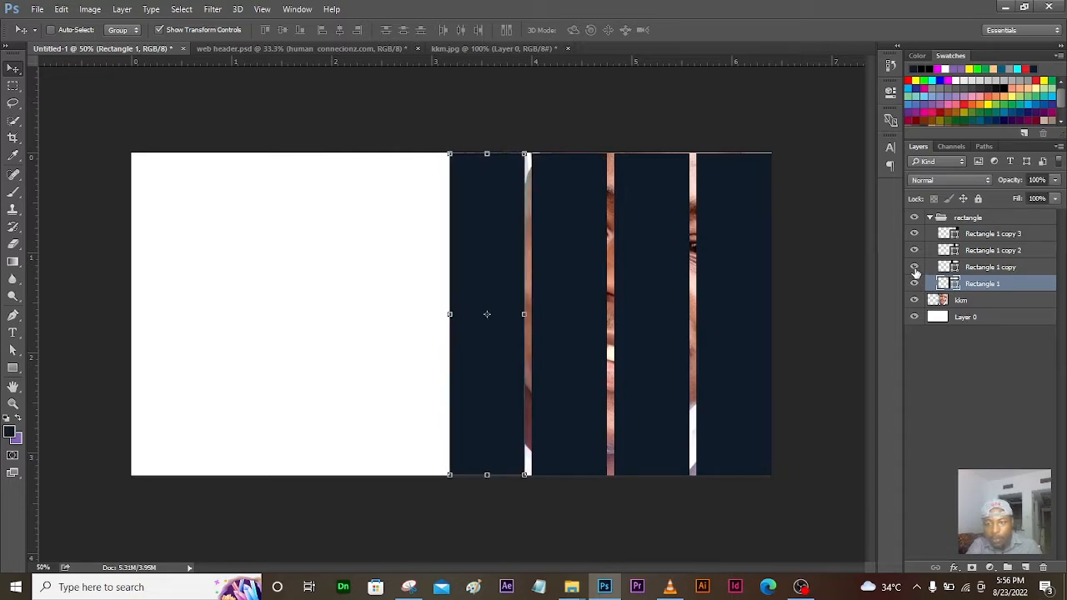
pyautogui.click(915, 268)
pyautogui.click(915, 269)
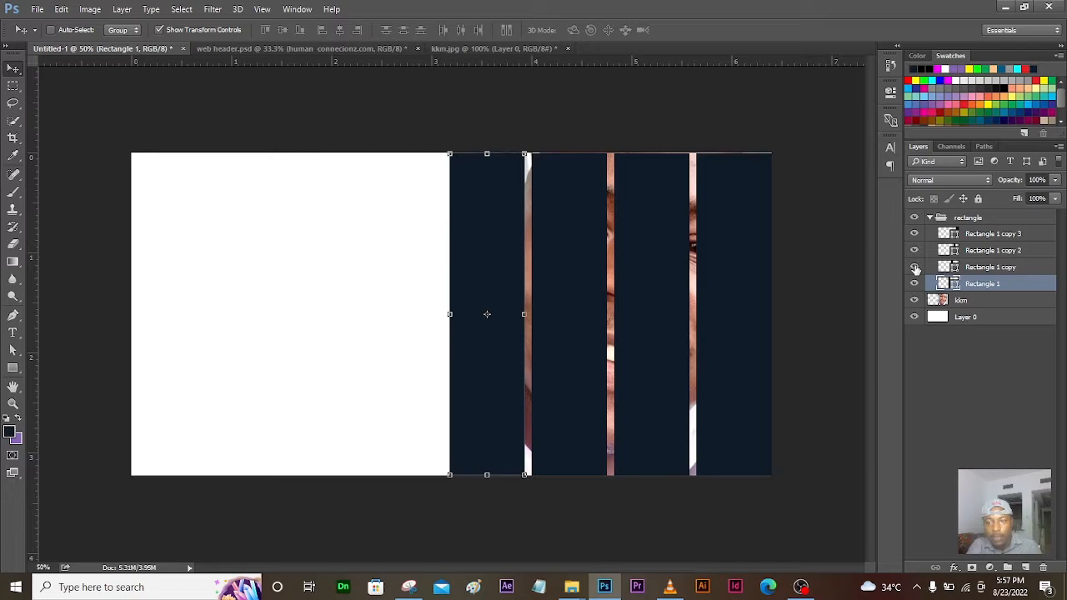
pyautogui.click(914, 250)
pyautogui.click(914, 250)
pyautogui.click(914, 234)
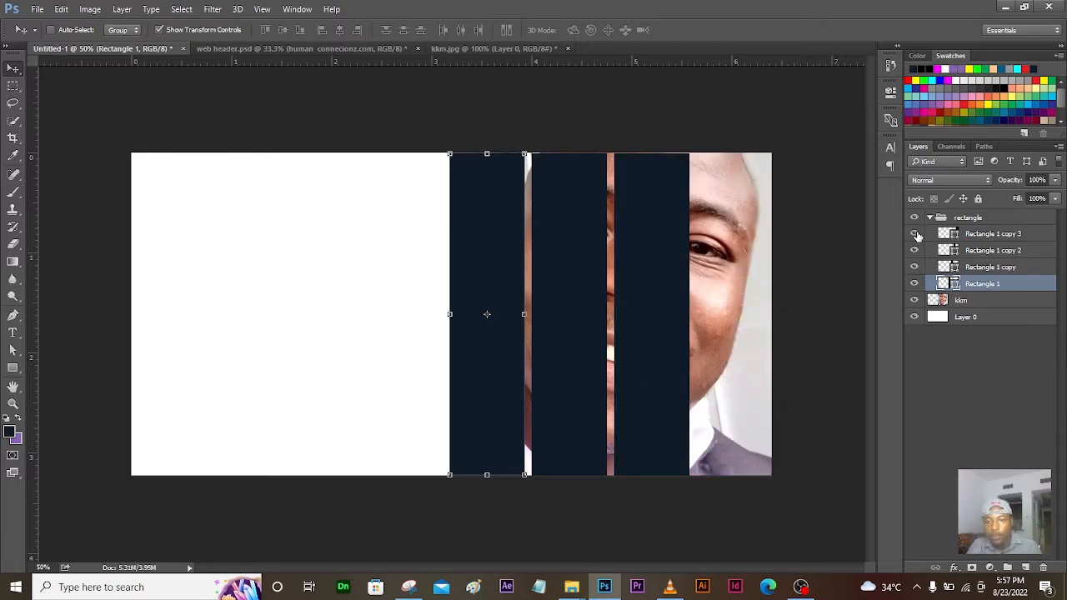
pyautogui.click(915, 234)
pyautogui.click(915, 234)
pyautogui.click(914, 234)
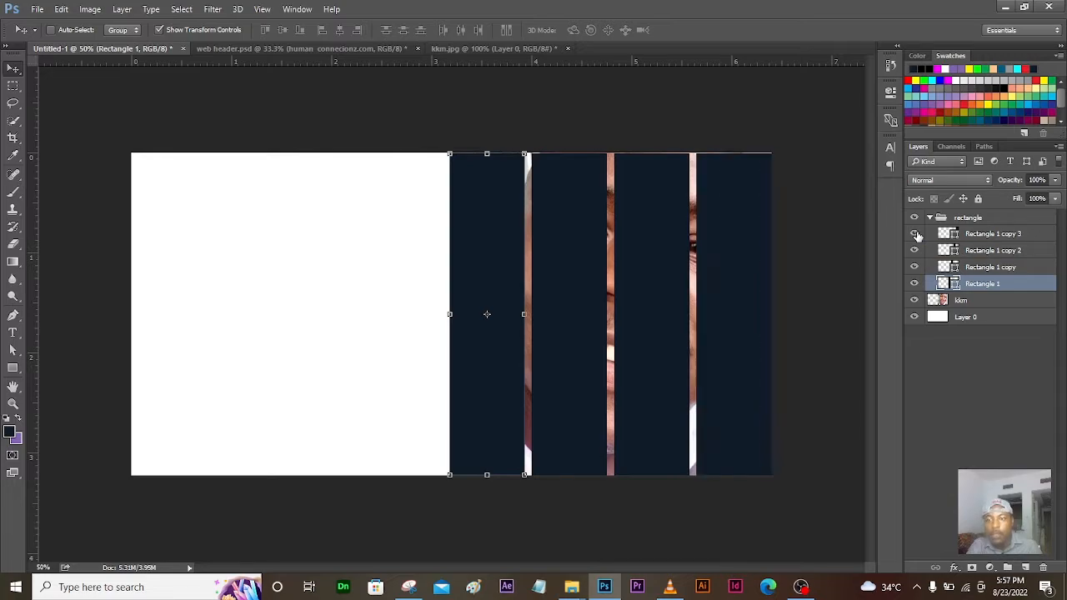
# Step: Compare with web header.psd, then back in Untitled-1 briefly hide and show Rectangle 1
pyautogui.click(281, 45)
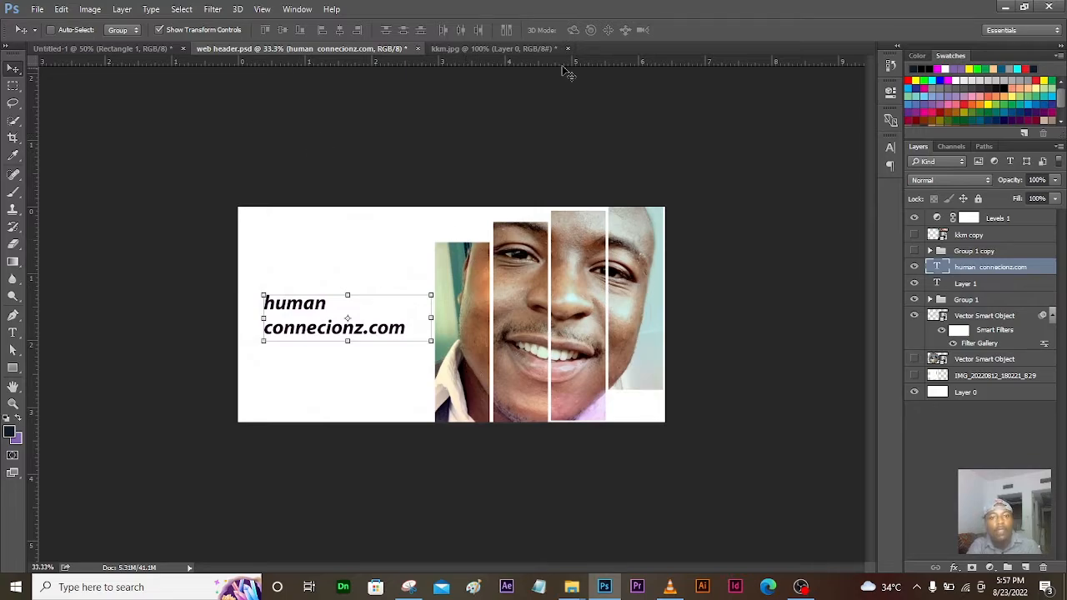
pyautogui.click(156, 48)
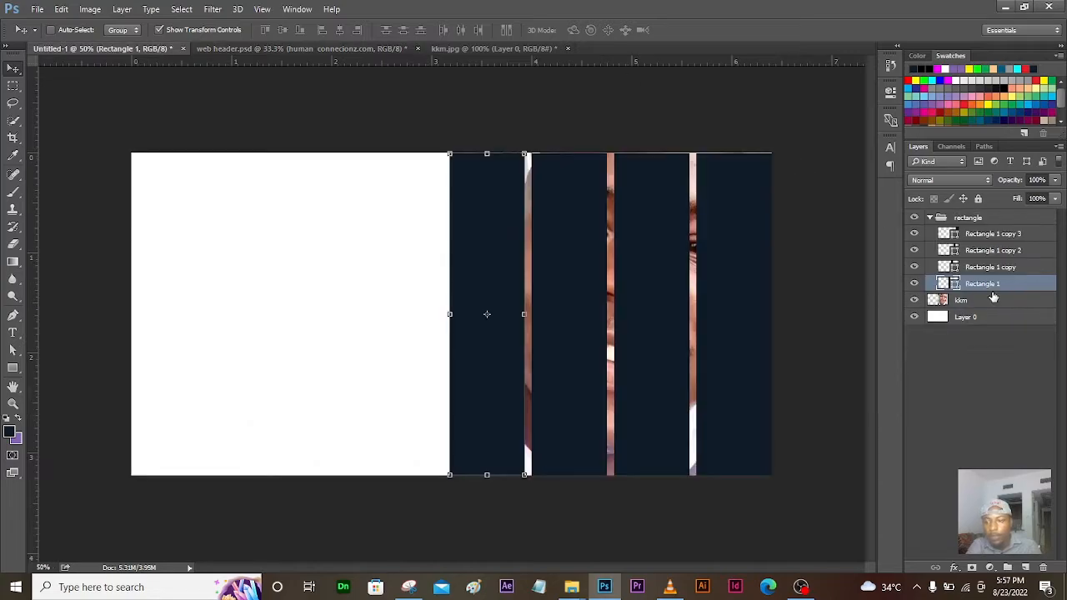
pyautogui.click(916, 285)
pyautogui.click(915, 284)
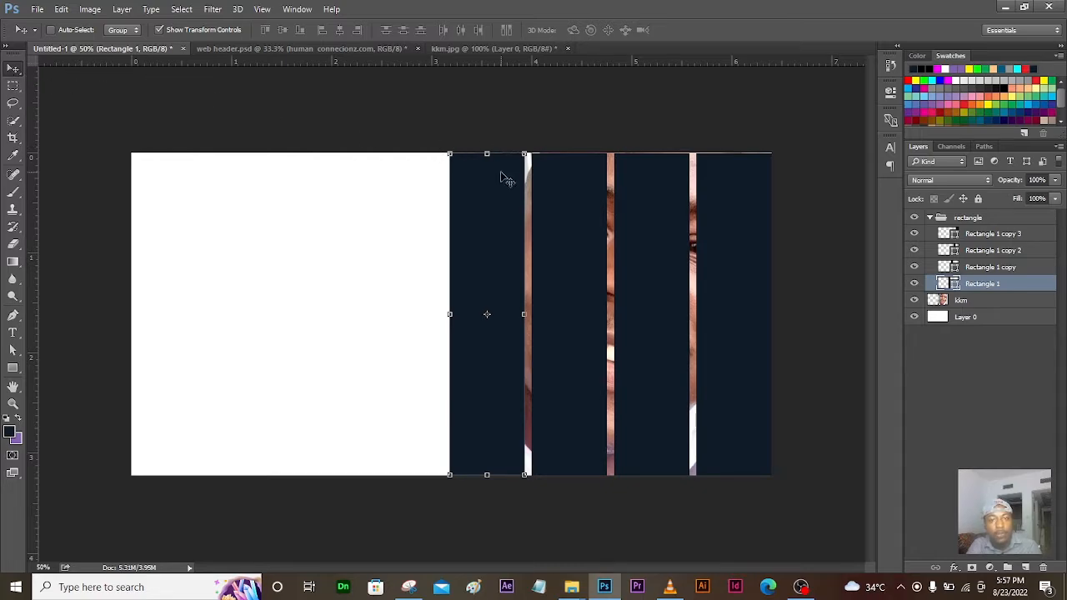
# Step: Lower the top edges of the first two strips, Rectangle 1 and Rectangle 1 copy
pyautogui.moveTo(487, 153); pyautogui.dragTo(496, 207)
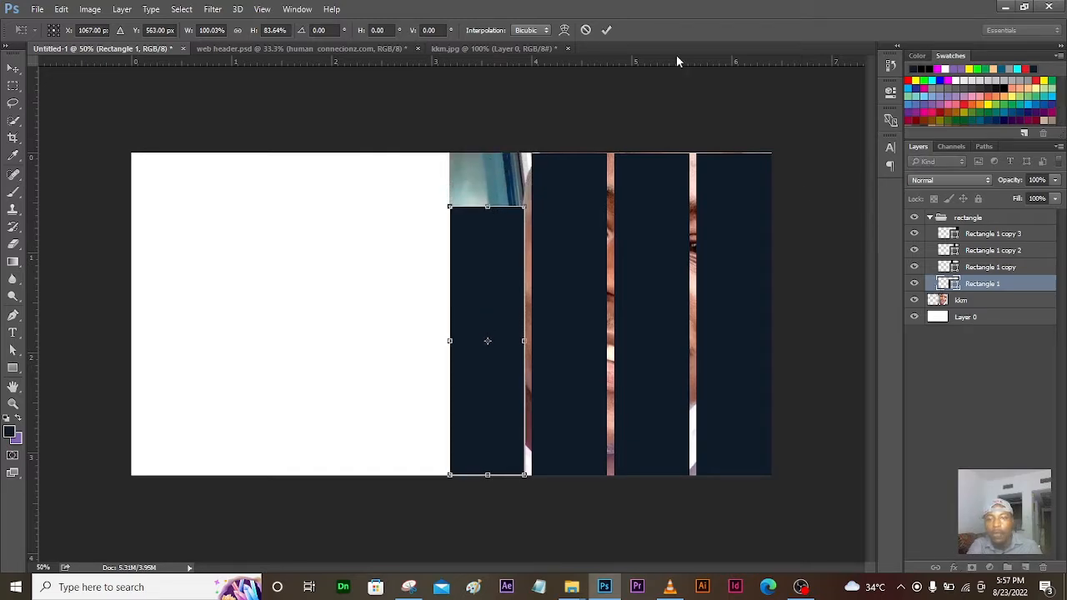
pyautogui.click(609, 30)
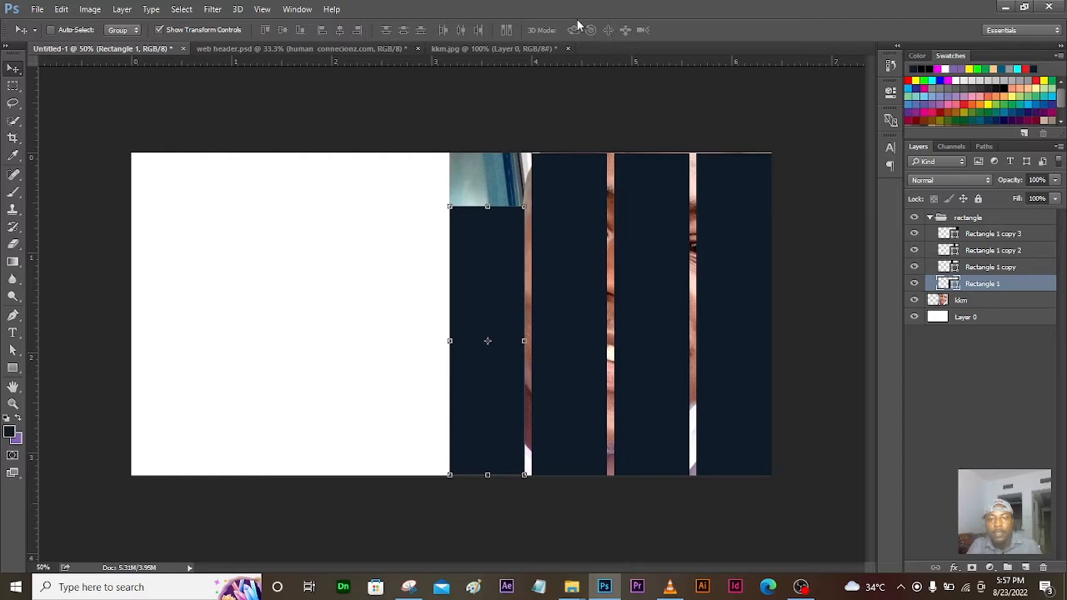
pyautogui.click(989, 268)
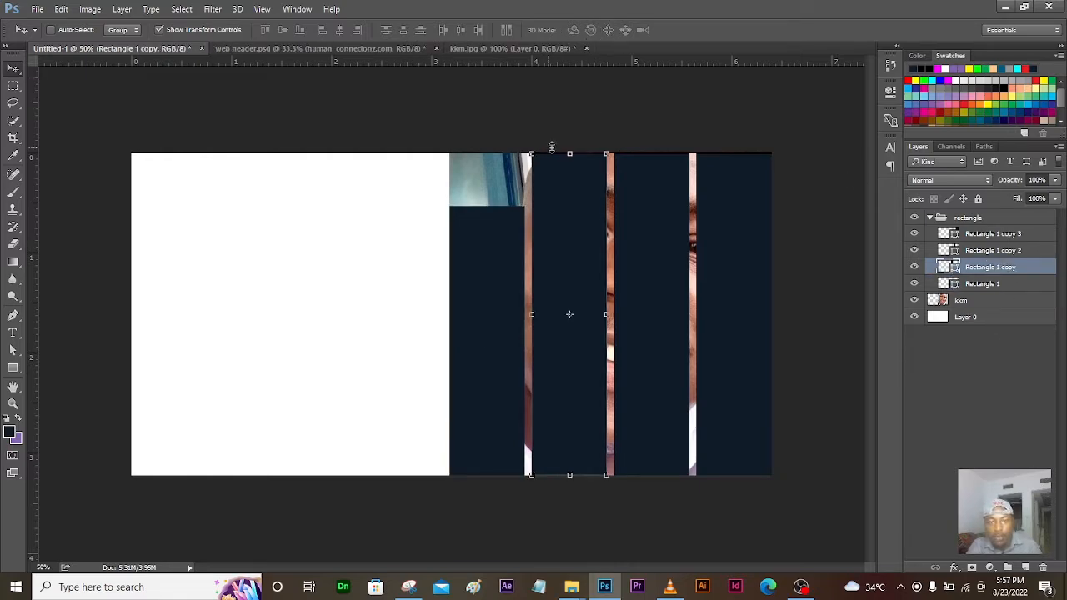
pyautogui.moveTo(572, 154); pyautogui.dragTo(573, 178)
pyautogui.click(607, 31)
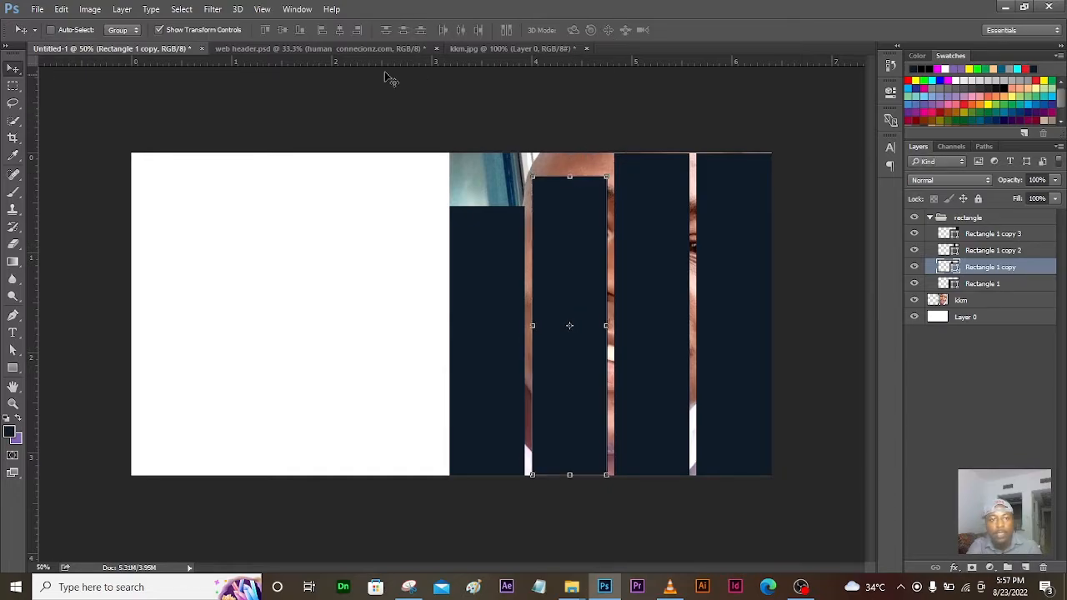
# Step: Check the web header reference, then lower Rectangle 1 copy 2's top edge slightly
pyautogui.click(308, 47)
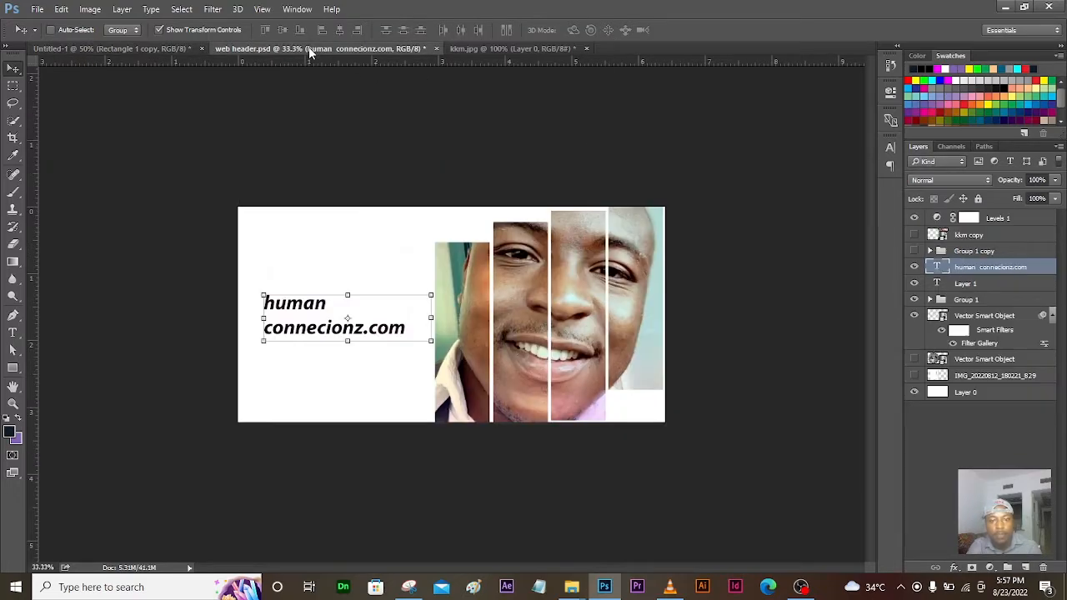
pyautogui.click(140, 48)
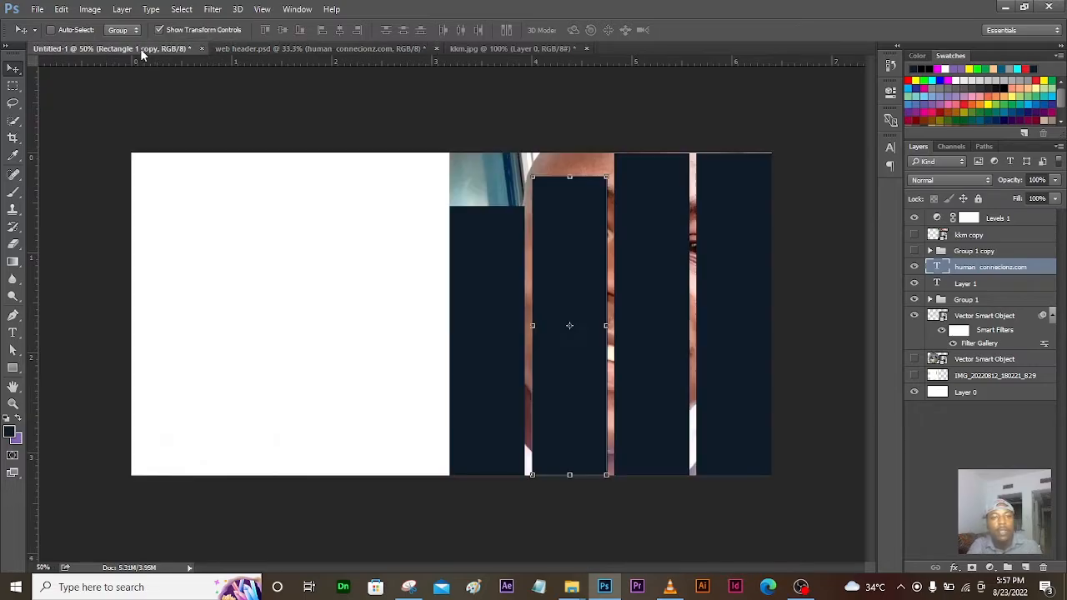
pyautogui.click(992, 251)
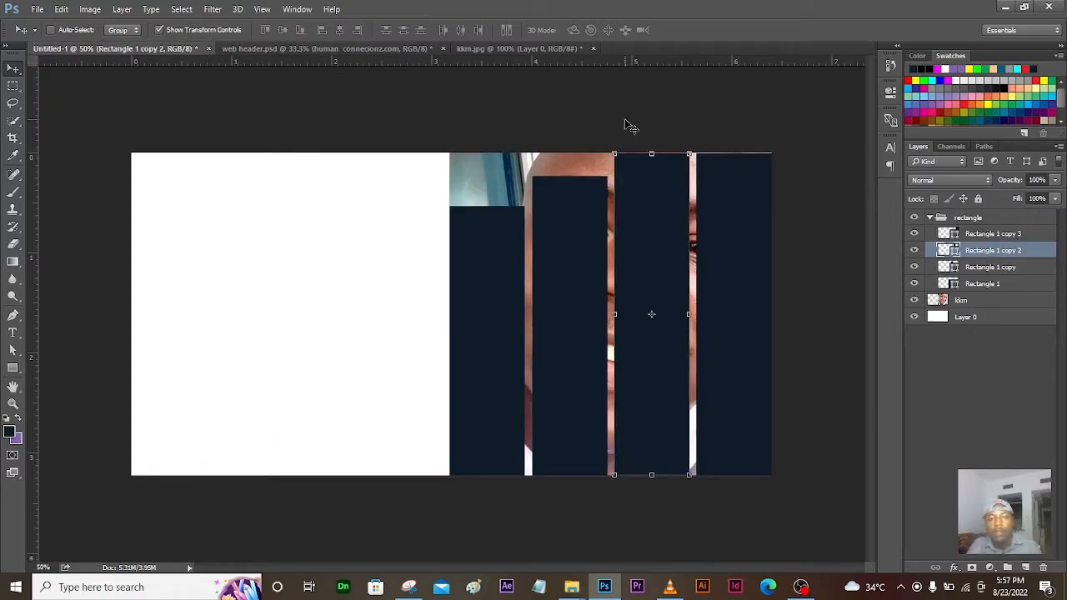
pyautogui.moveTo(652, 153); pyautogui.dragTo(652, 162)
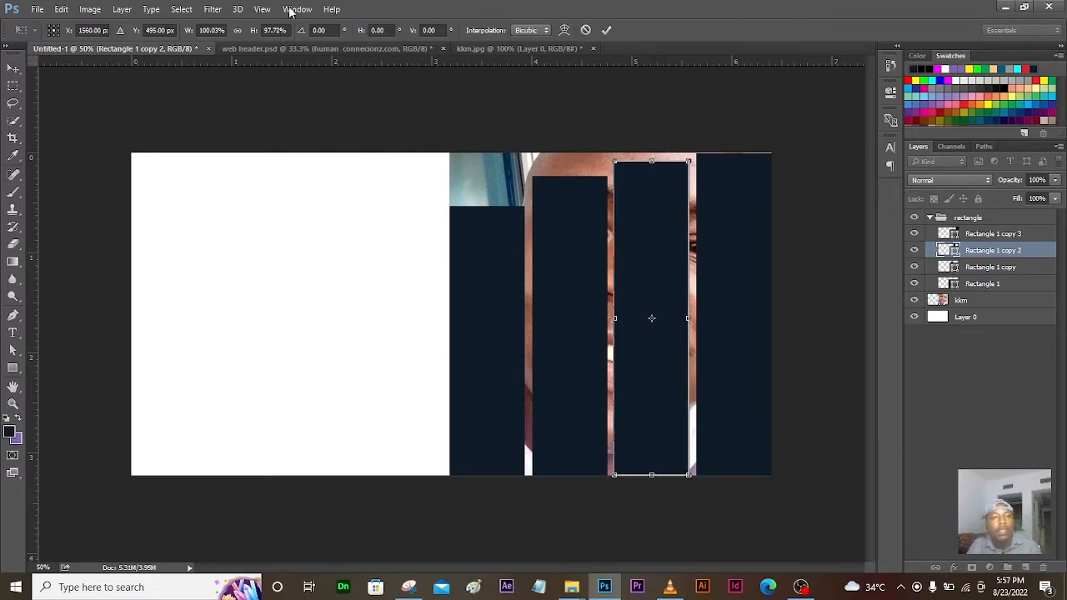
pyautogui.click(607, 31)
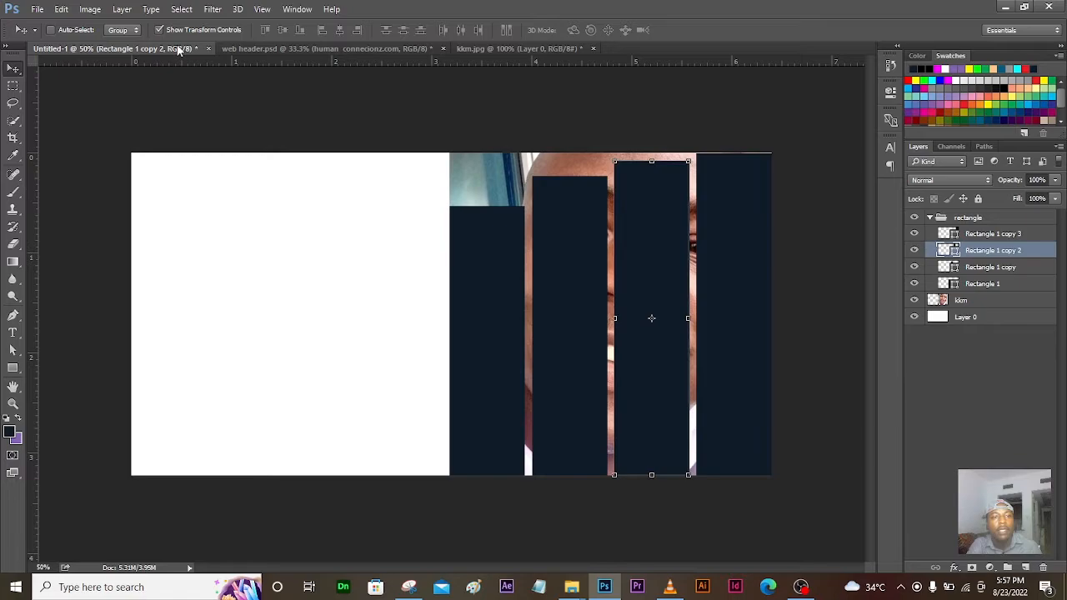
# Step: Check the reference again and raise the rightmost strip's (Rectangle 1 copy 3) top edge
pyautogui.click(284, 50)
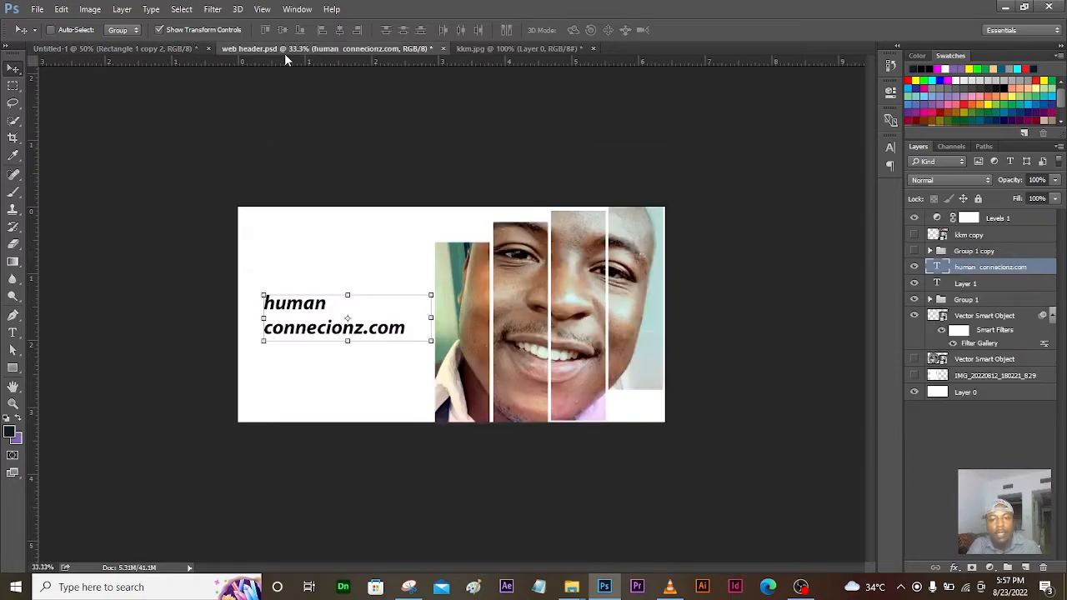
pyautogui.click(177, 48)
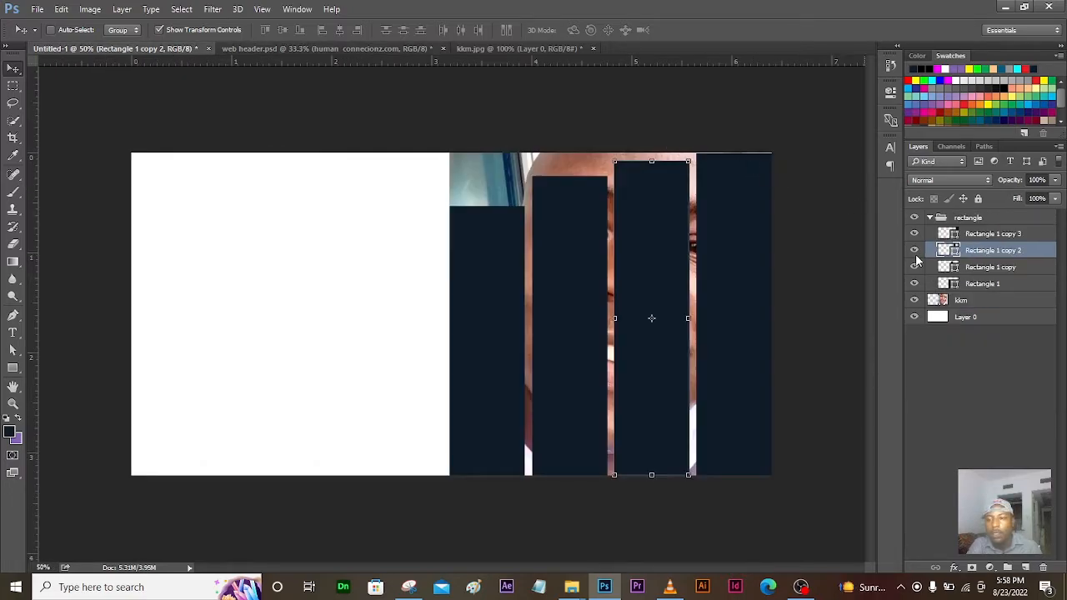
pyautogui.click(992, 239)
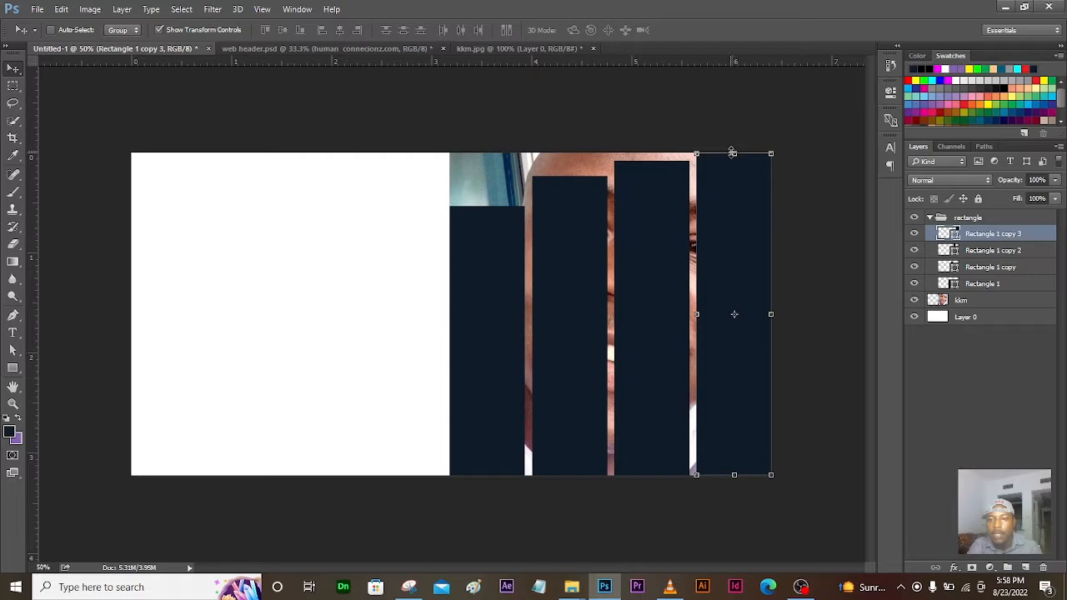
pyautogui.moveTo(733, 151); pyautogui.dragTo(734, 146)
pyautogui.click(606, 30)
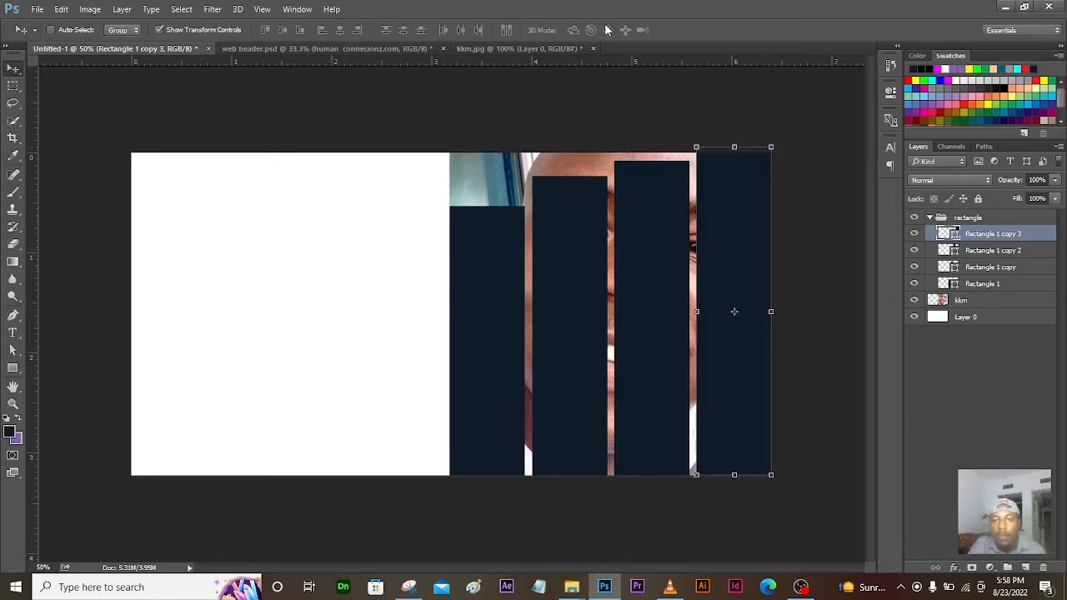
pyautogui.click(988, 281)
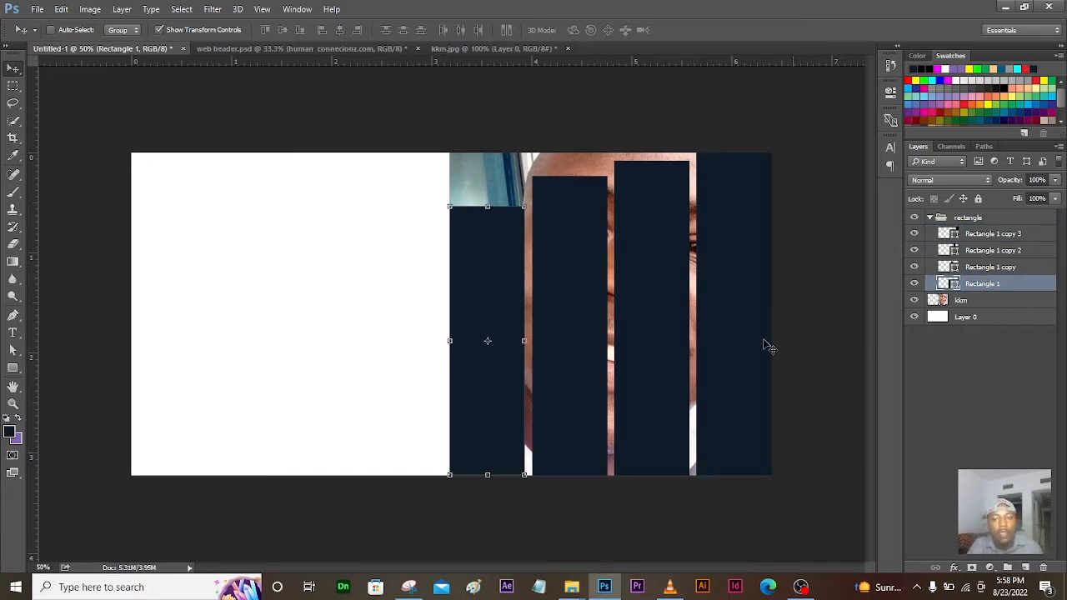
# Step: Compare with web header.psd, then shorten Rectangle 1 copy 2 slightly from its bottom edge
pyautogui.click(310, 50)
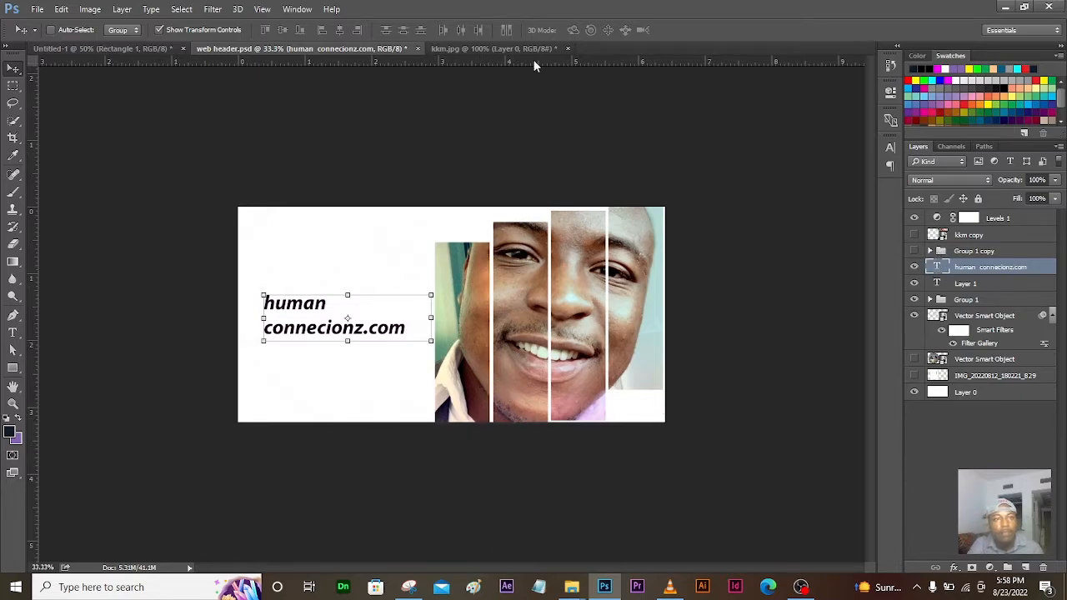
pyautogui.click(145, 48)
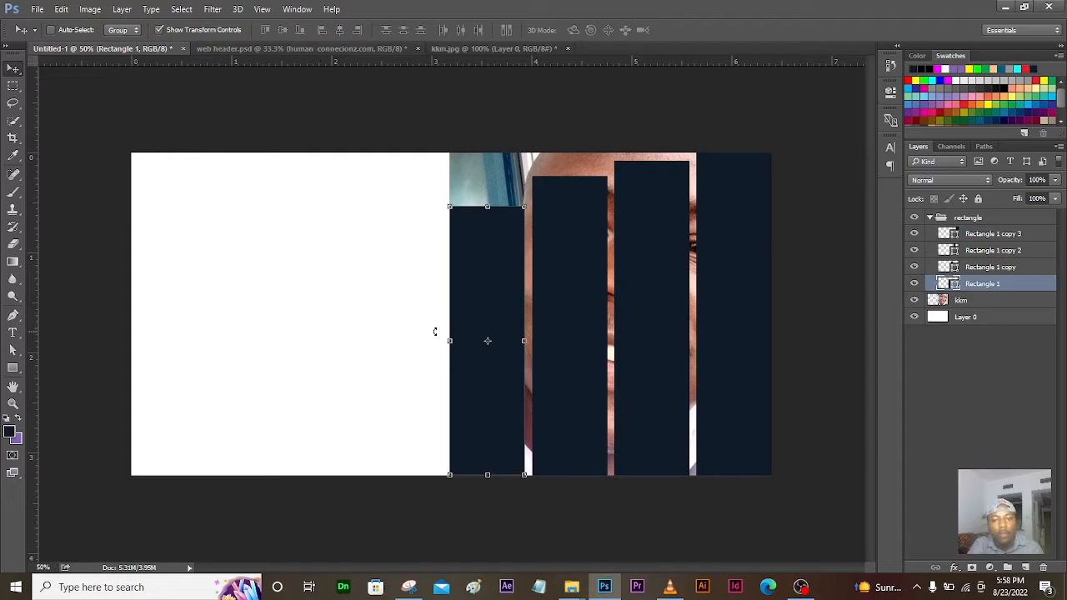
pyautogui.click(233, 49)
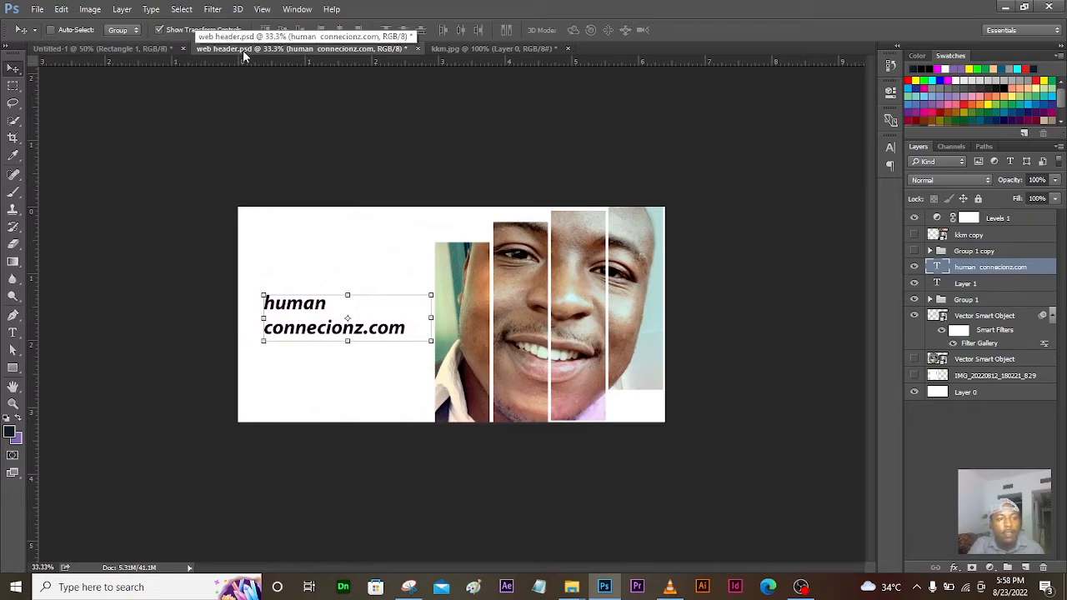
pyautogui.click(146, 47)
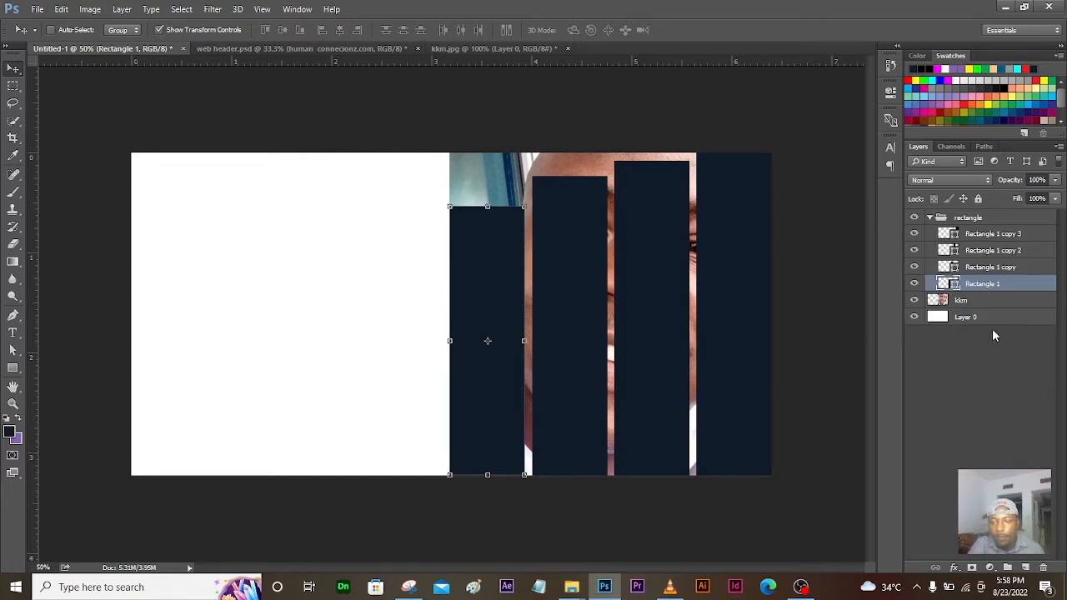
pyautogui.click(992, 268)
pyautogui.click(990, 251)
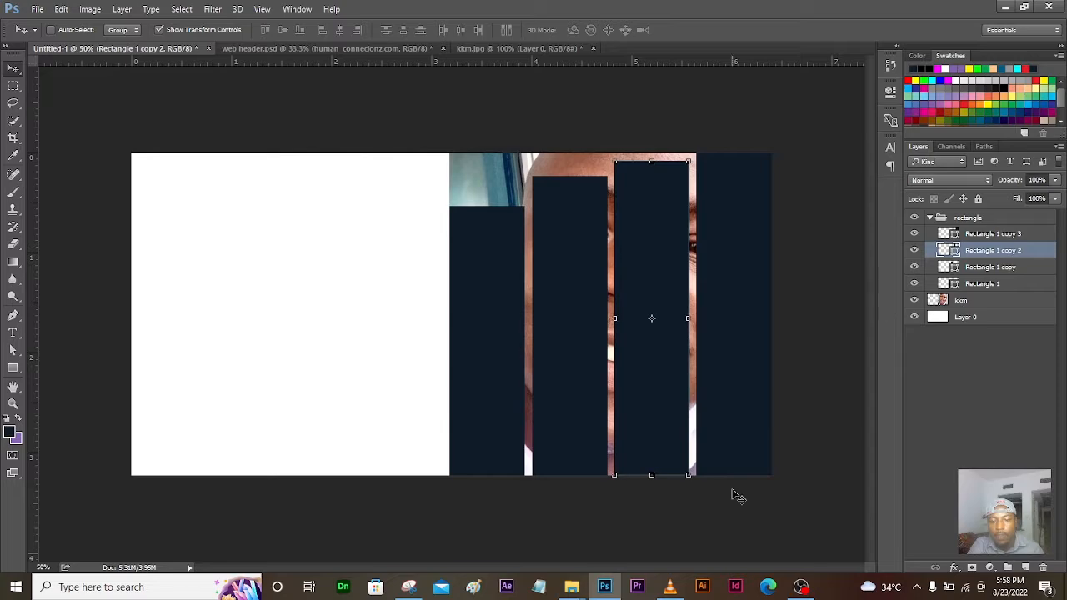
pyautogui.moveTo(651, 474); pyautogui.dragTo(650, 470)
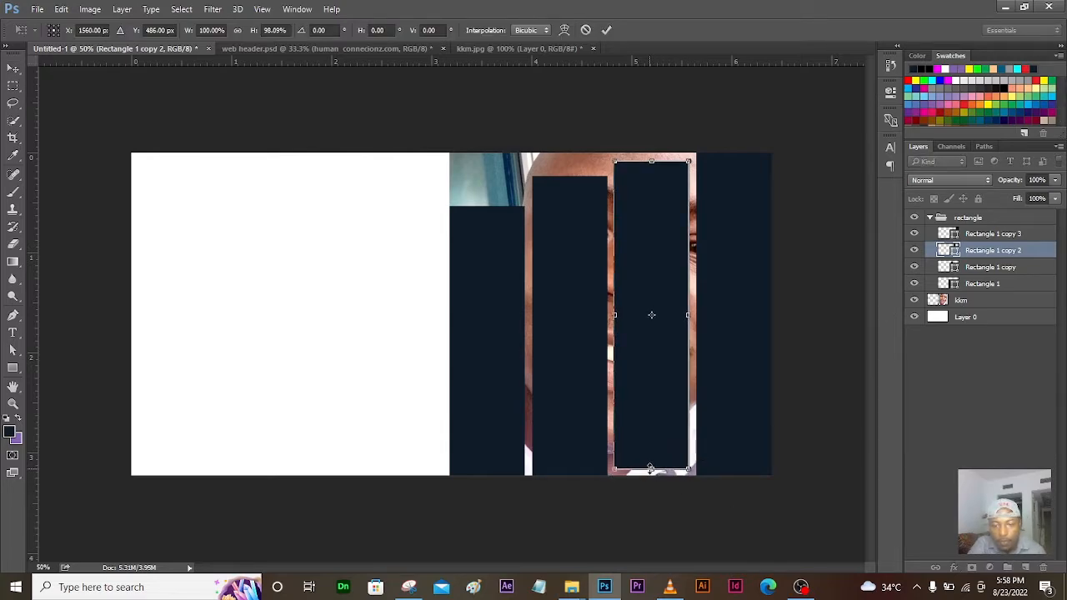
pyautogui.click(606, 30)
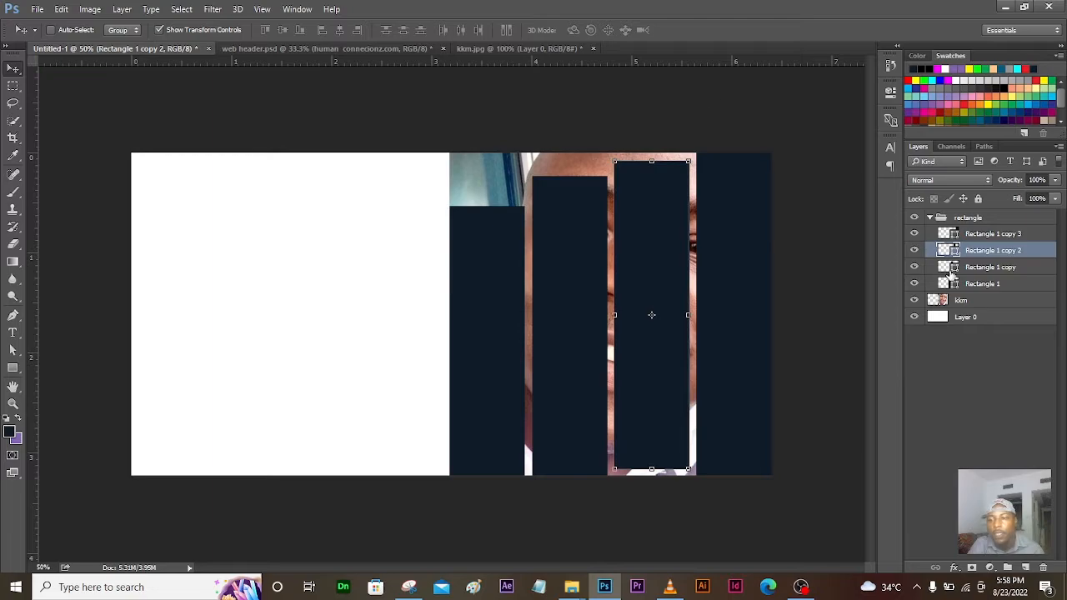
# Step: Shorten the rightmost bar, Rectangle 1 copy 3, from the bottom to 78.86% height
pyautogui.click(1005, 234)
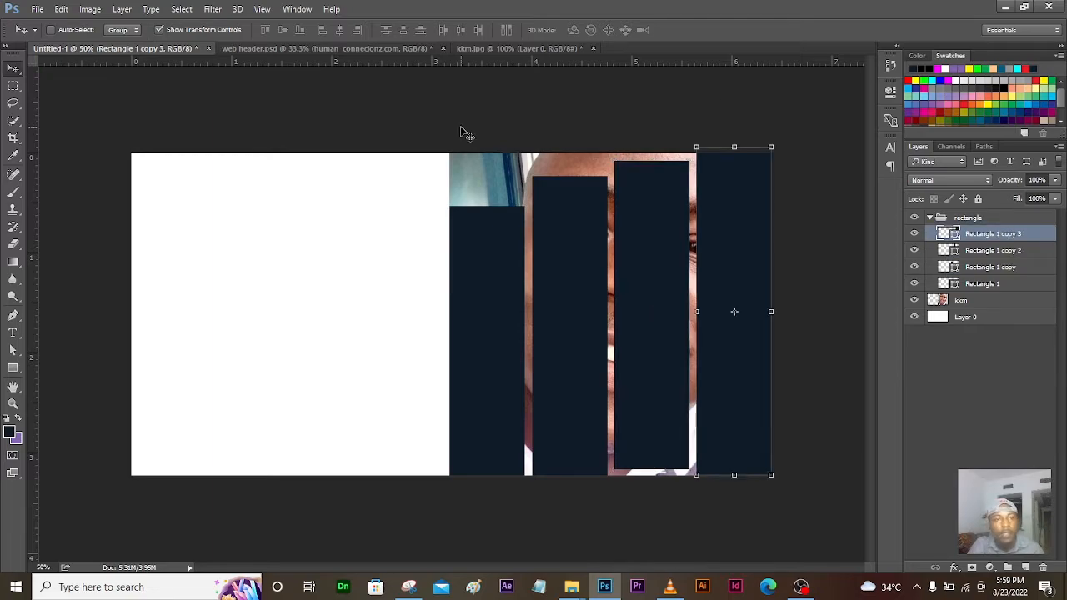
pyautogui.click(279, 48)
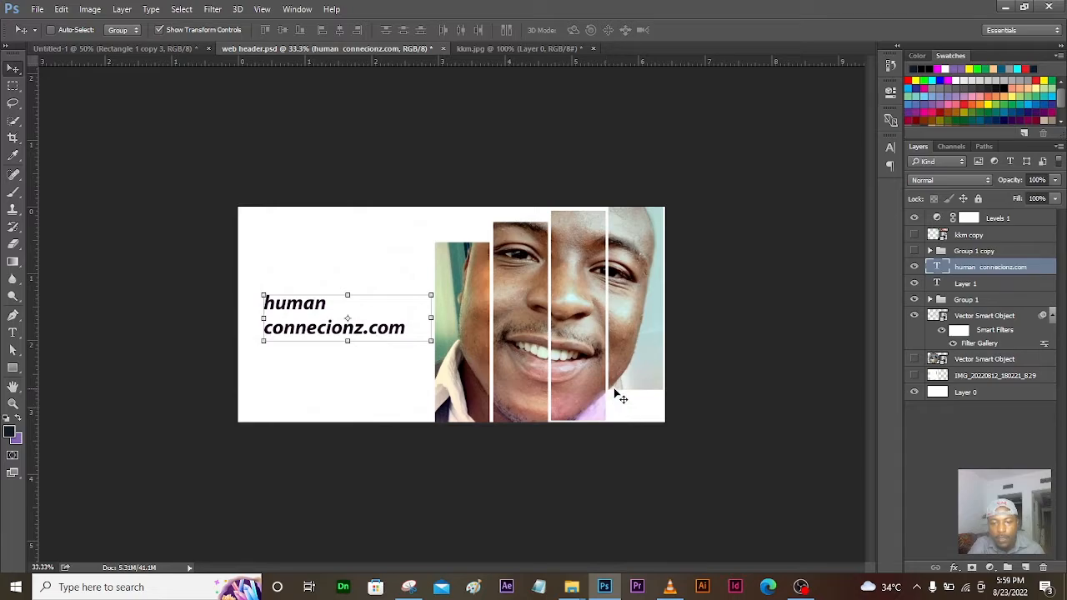
pyautogui.click(165, 48)
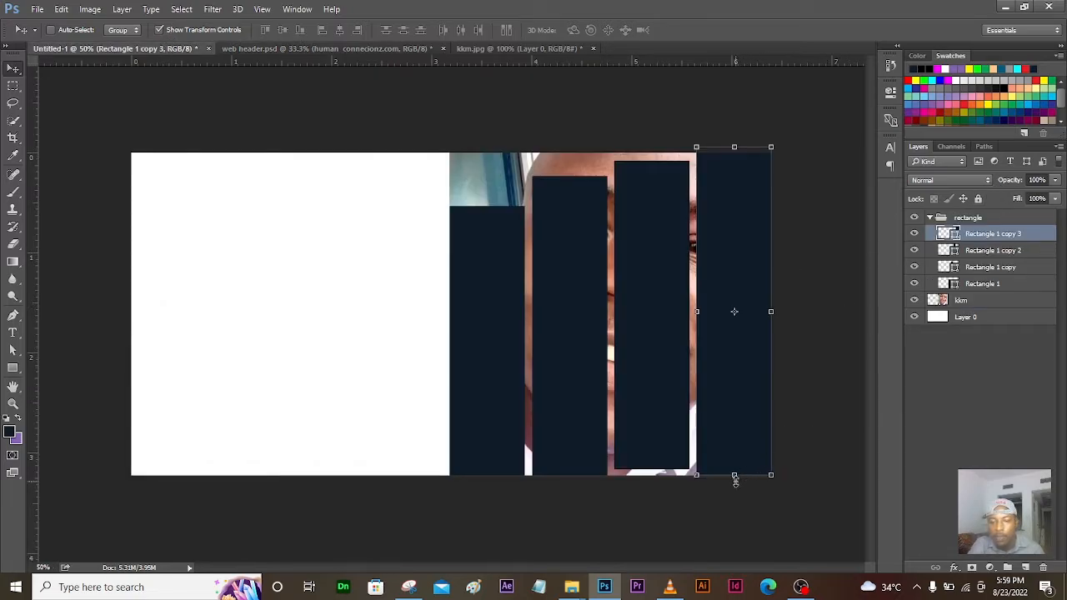
pyautogui.moveTo(734, 476); pyautogui.dragTo(735, 407)
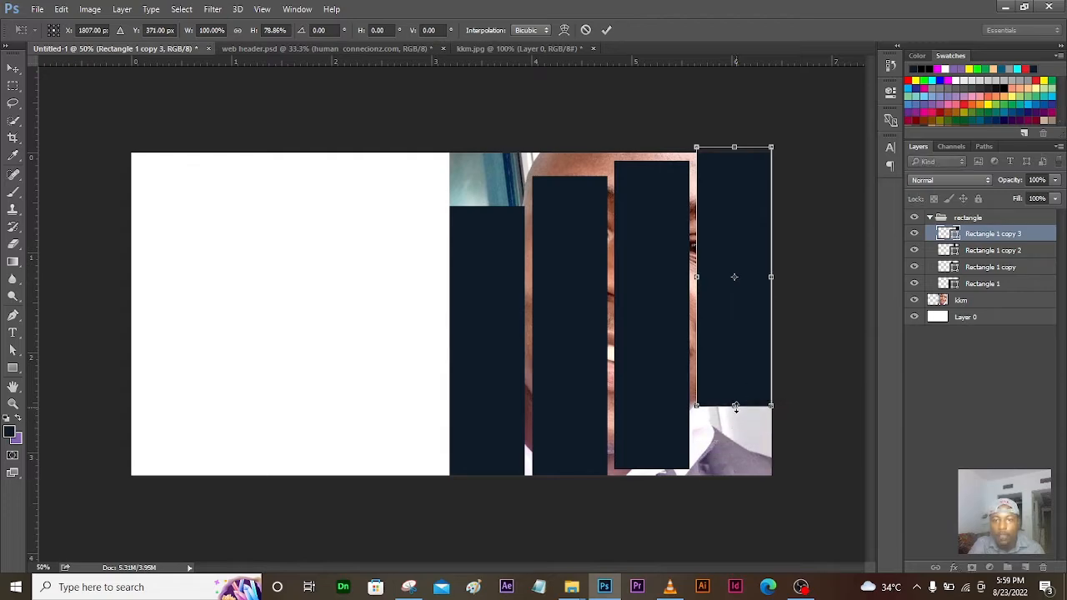
pyautogui.click(606, 31)
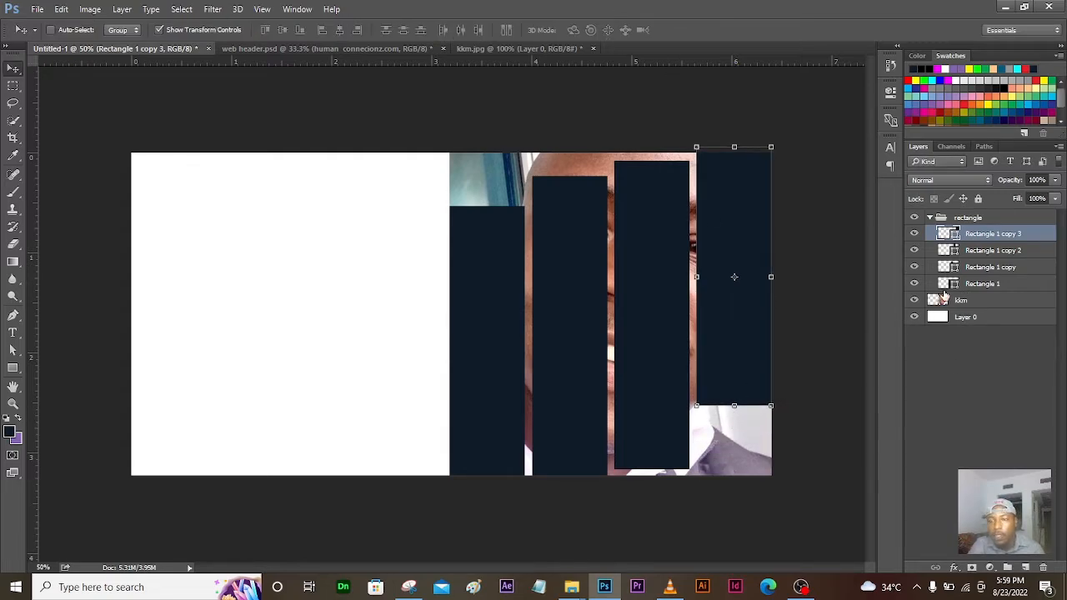
pyautogui.click(977, 303)
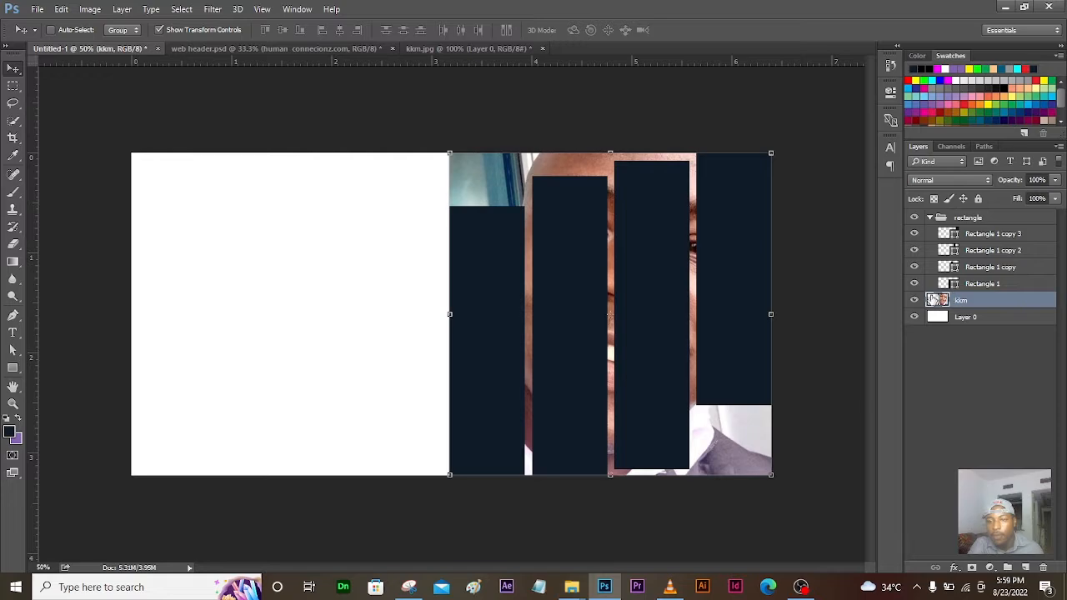
pyautogui.click(931, 218)
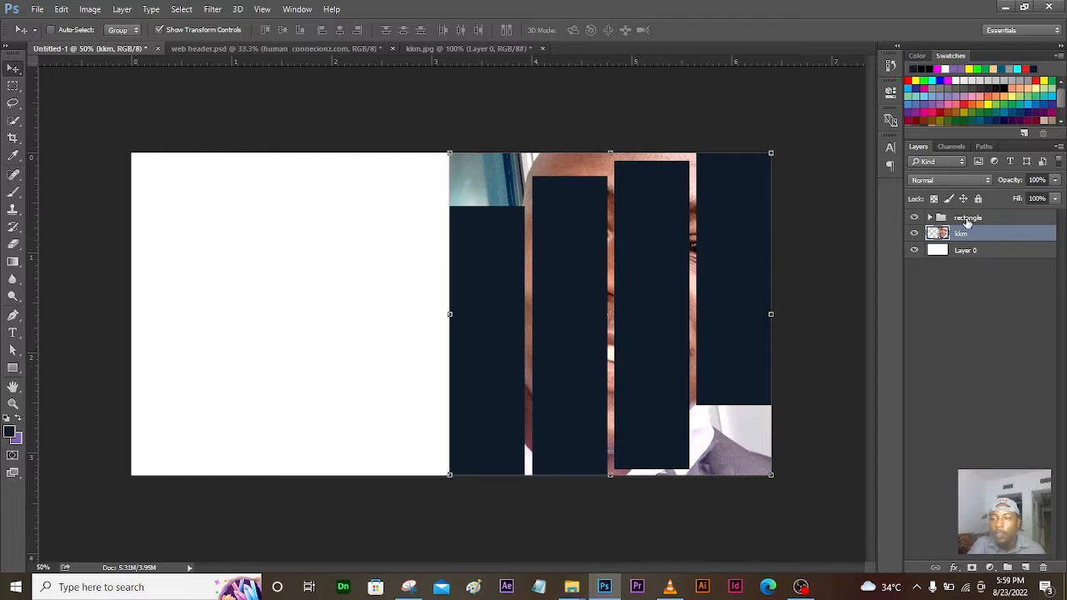
pyautogui.click(931, 225)
pyautogui.click(930, 218)
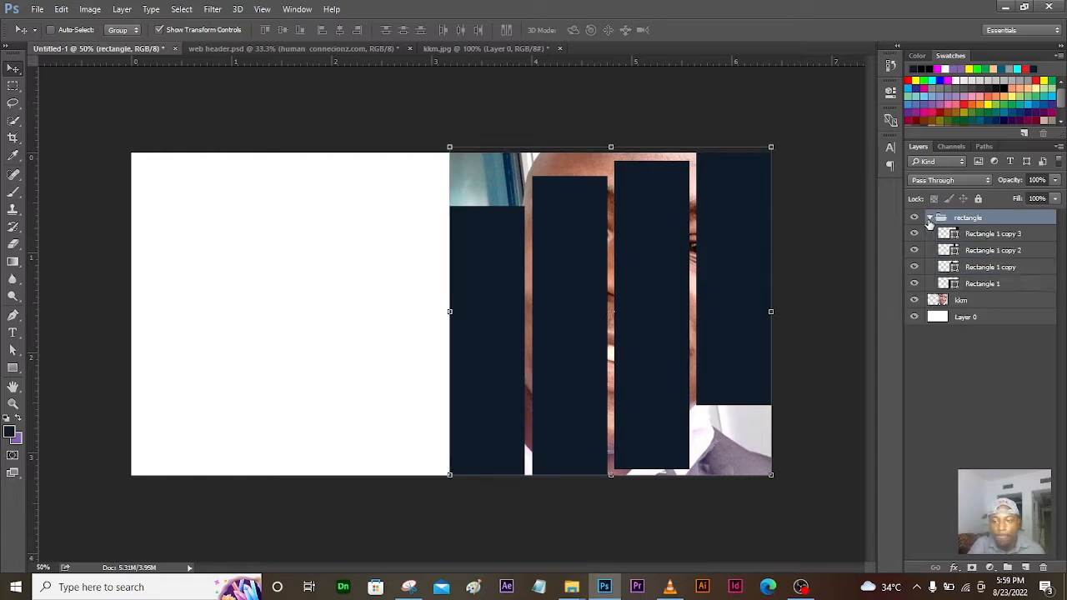
pyautogui.click(930, 218)
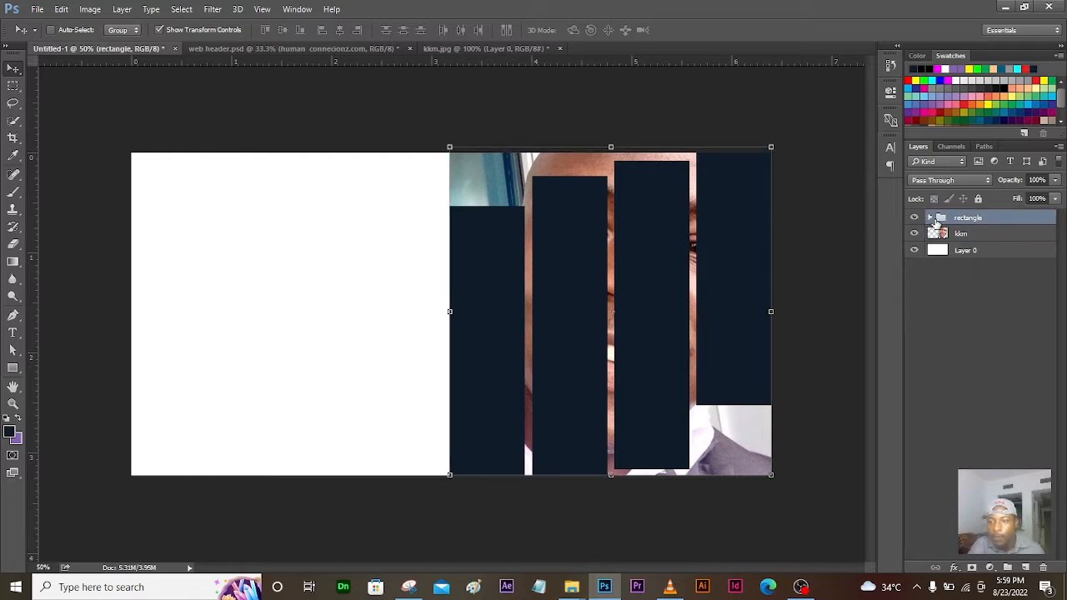
pyautogui.click(930, 218)
pyautogui.click(930, 218)
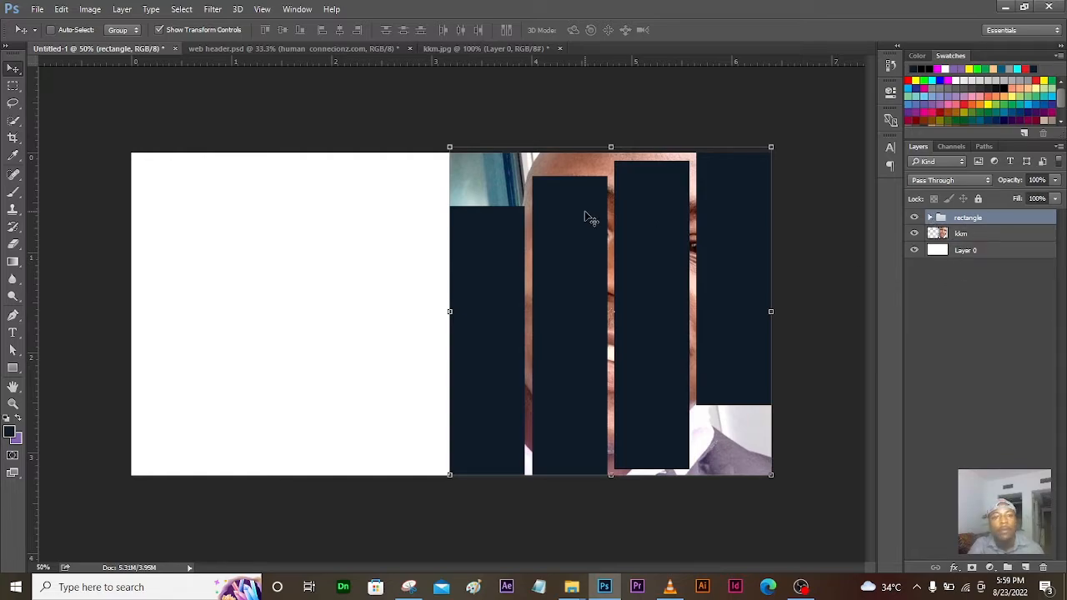
pyautogui.click(301, 52)
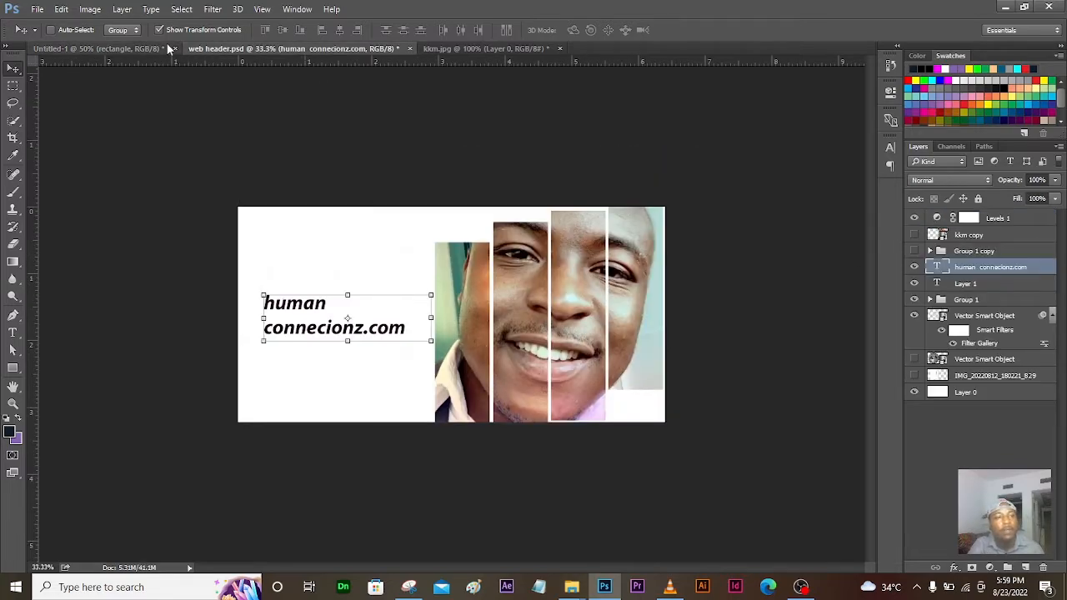
pyautogui.click(140, 46)
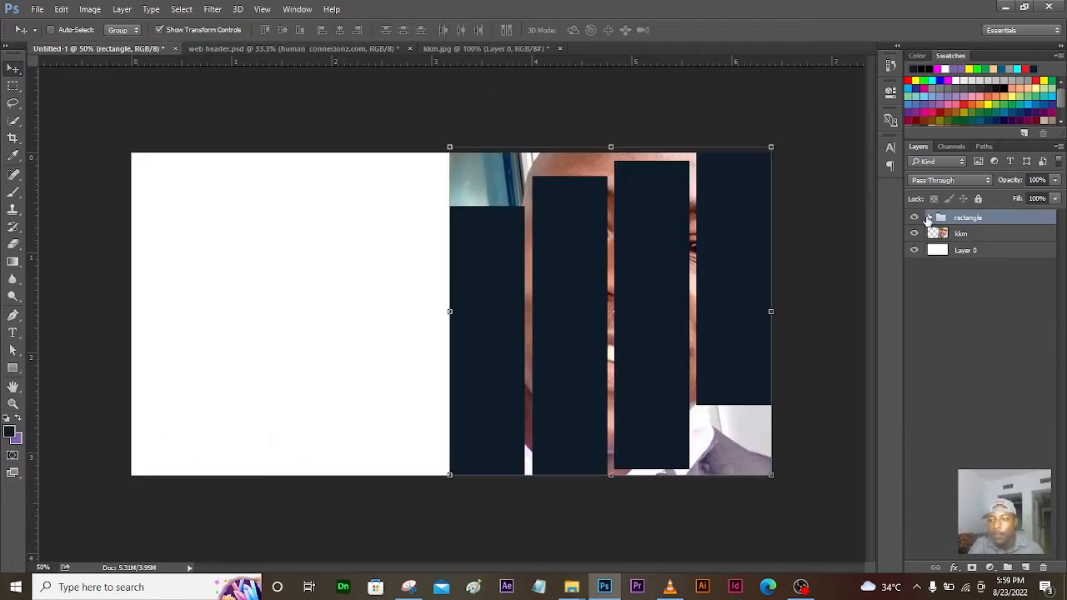
pyautogui.click(931, 219)
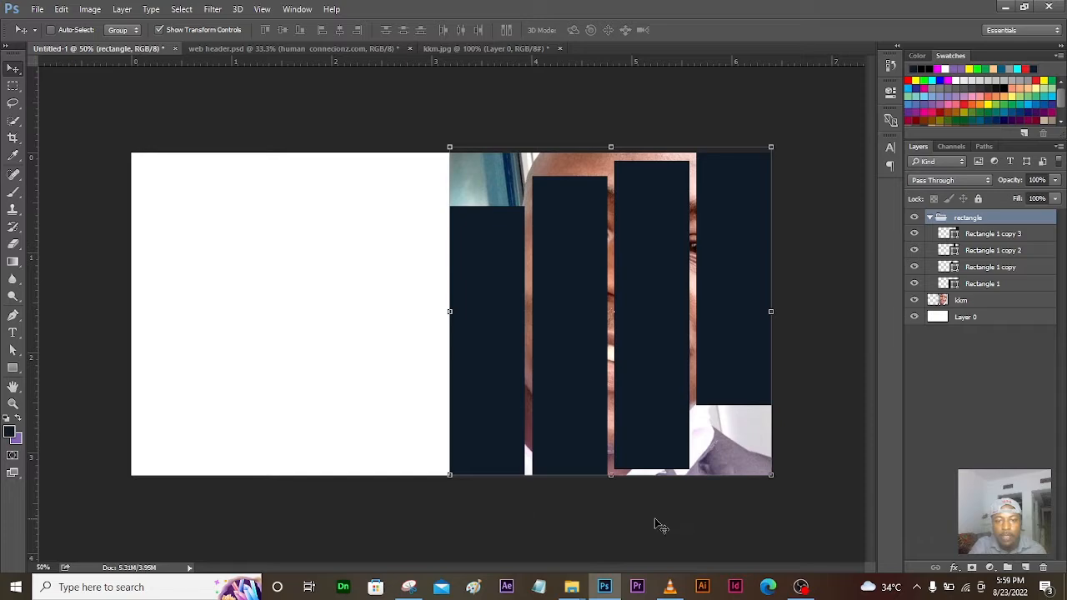
pyautogui.click(988, 303)
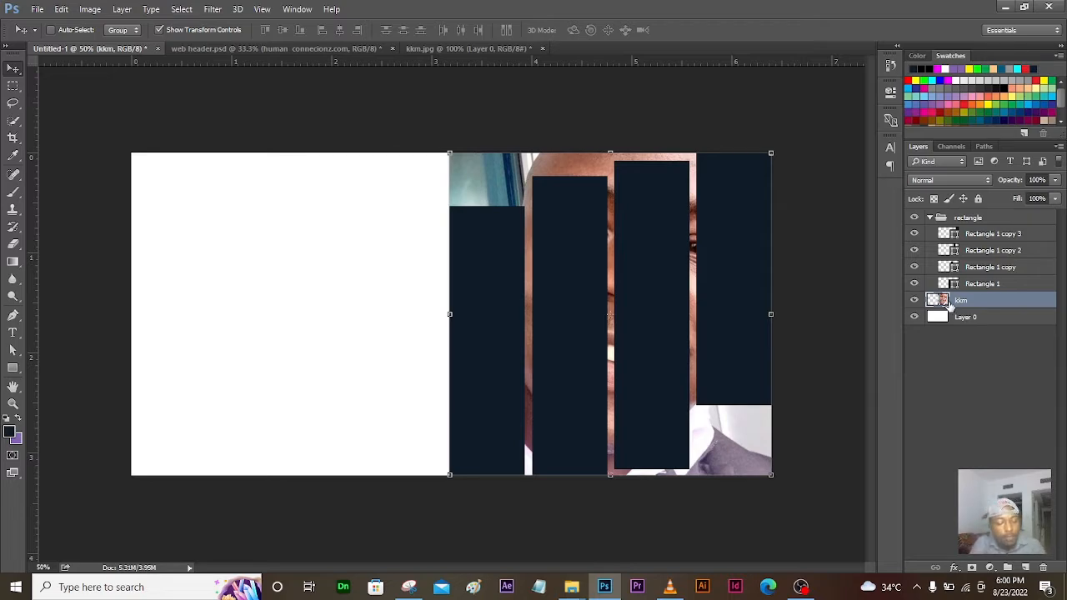
# Step: Duplicate kkm and move 'kkm copy' just above Rectangle 1 inside the rectangle group
pyautogui.hotkey('ctrl', 'j')
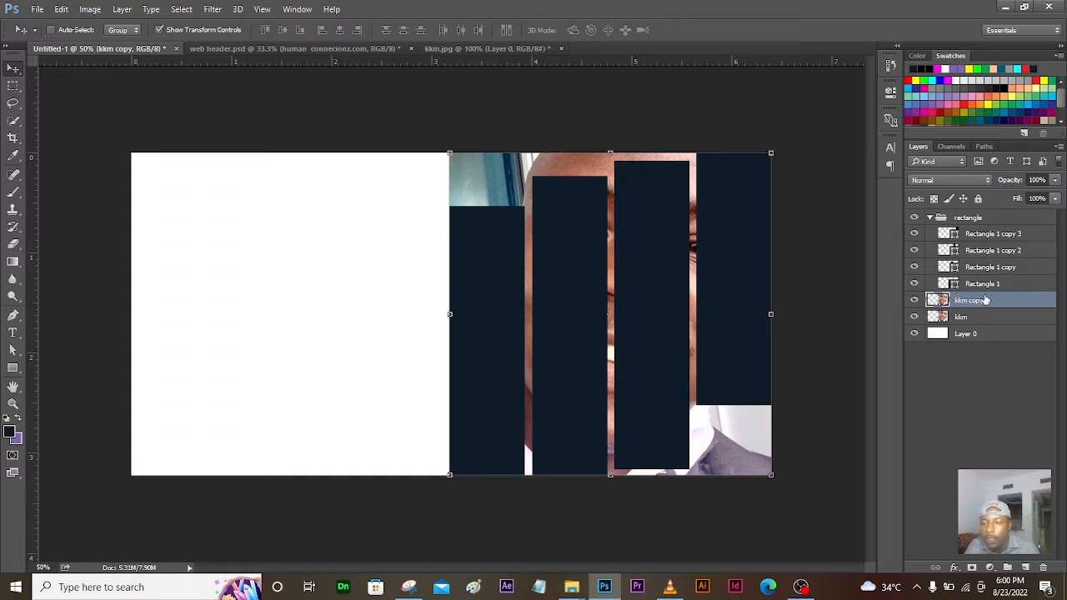
pyautogui.click(916, 284)
pyautogui.click(915, 284)
pyautogui.click(915, 285)
pyautogui.click(915, 284)
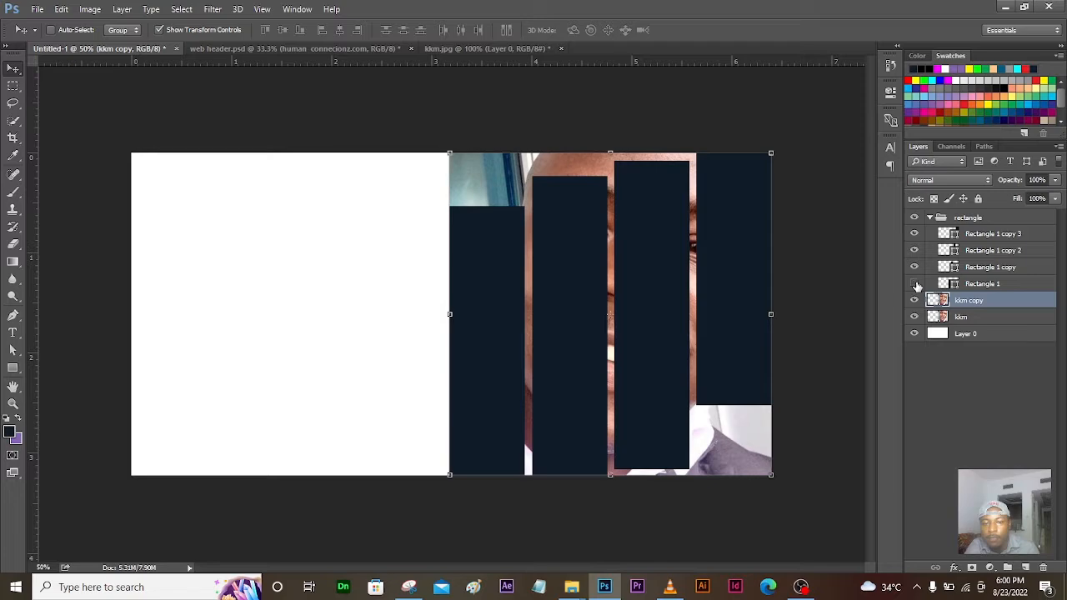
pyautogui.click(916, 284)
pyautogui.click(916, 285)
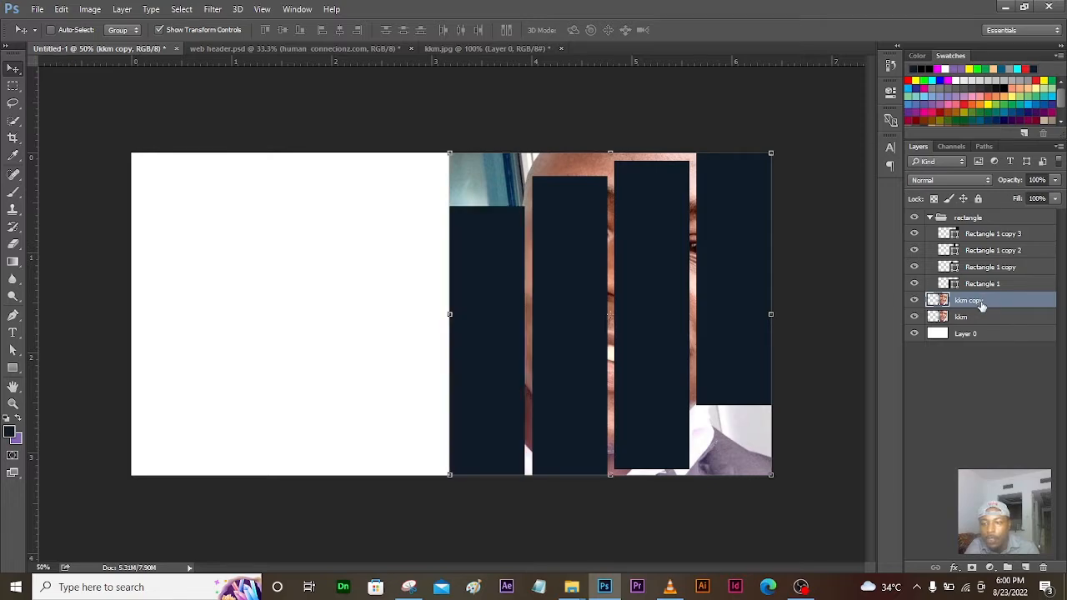
pyautogui.moveTo(982, 306); pyautogui.dragTo(981, 280)
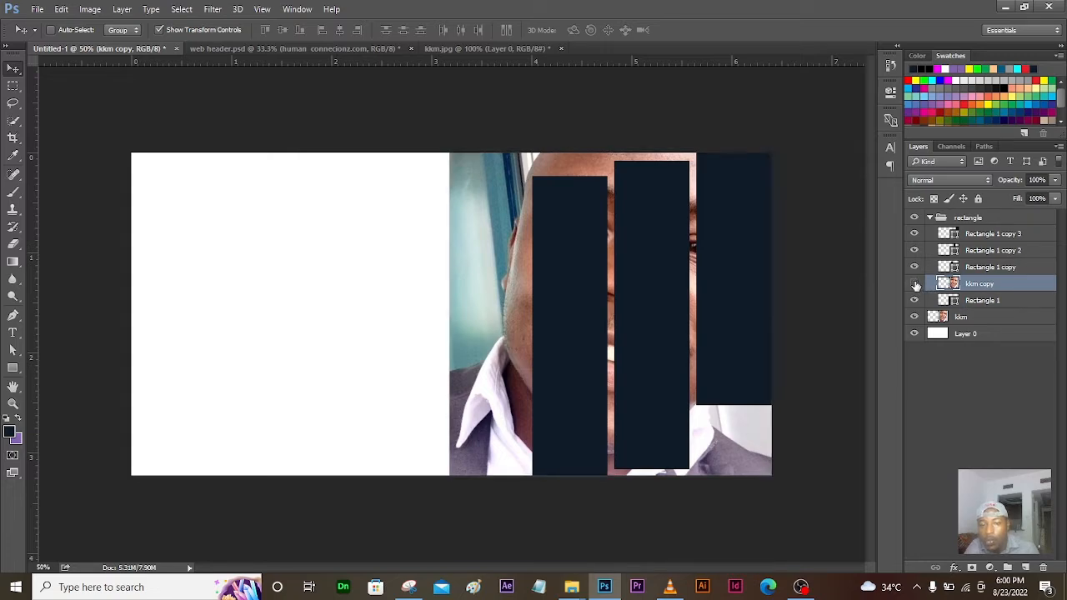
pyautogui.click(914, 284)
pyautogui.click(915, 284)
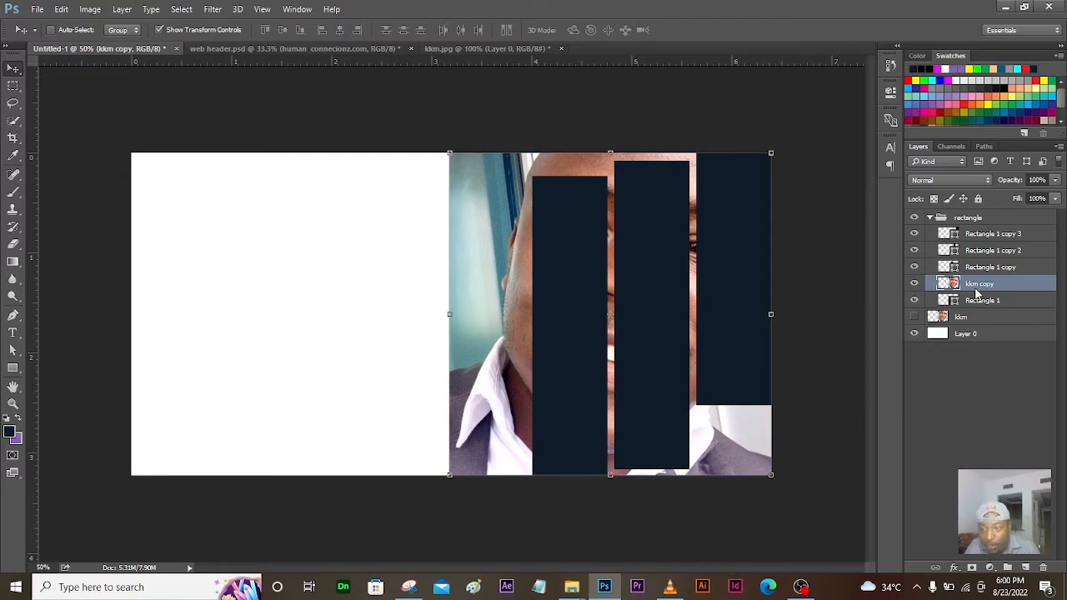
# Step: Clip kkm copy to Rectangle 1 and hide the original kkm layer
pyautogui.rightClick(976, 291)
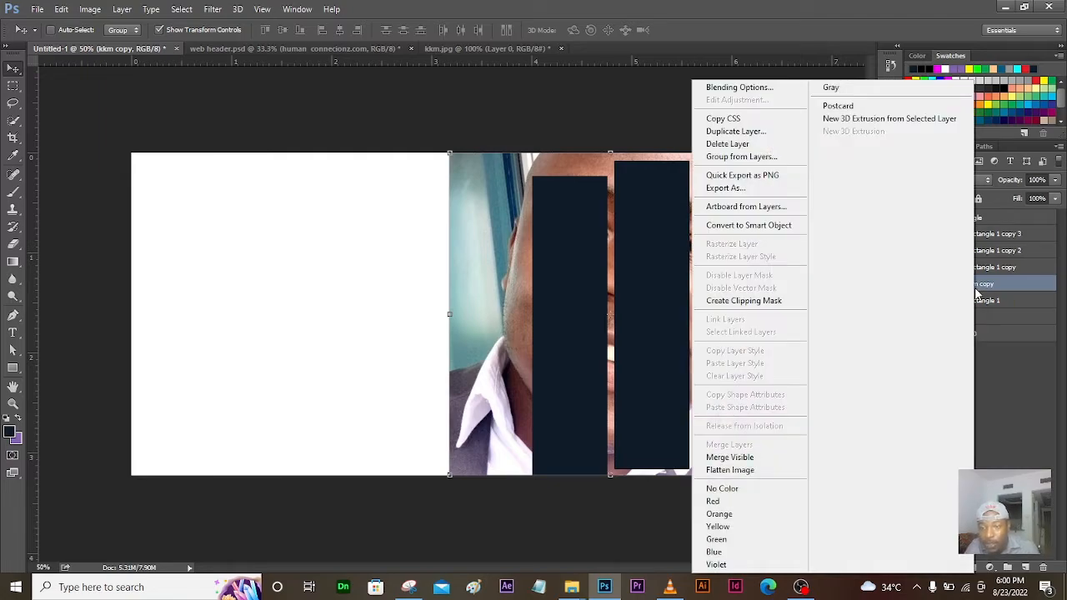
pyautogui.click(761, 307)
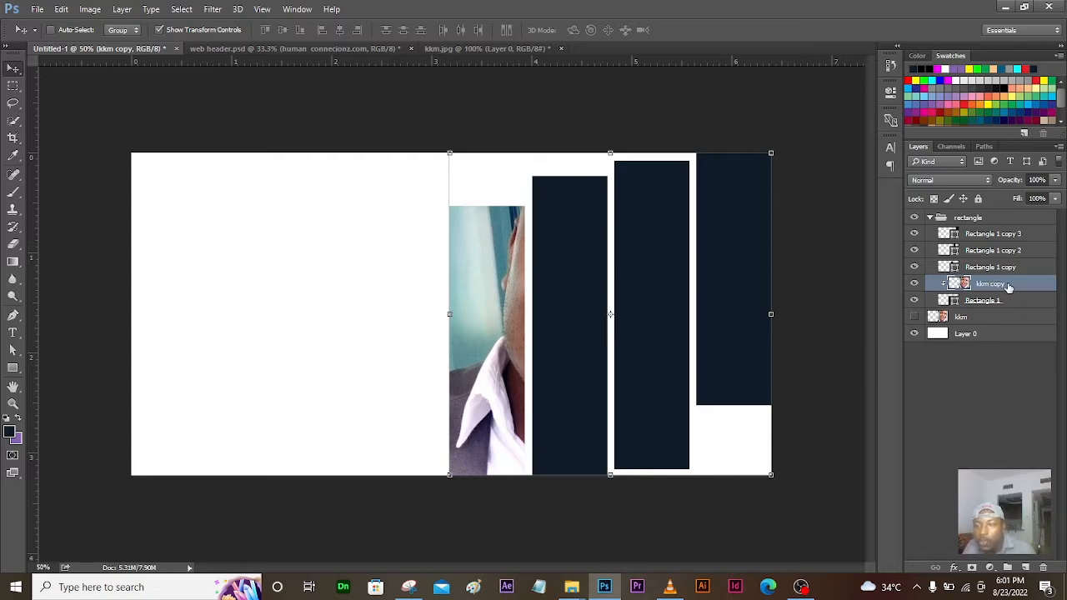
pyautogui.click(963, 318)
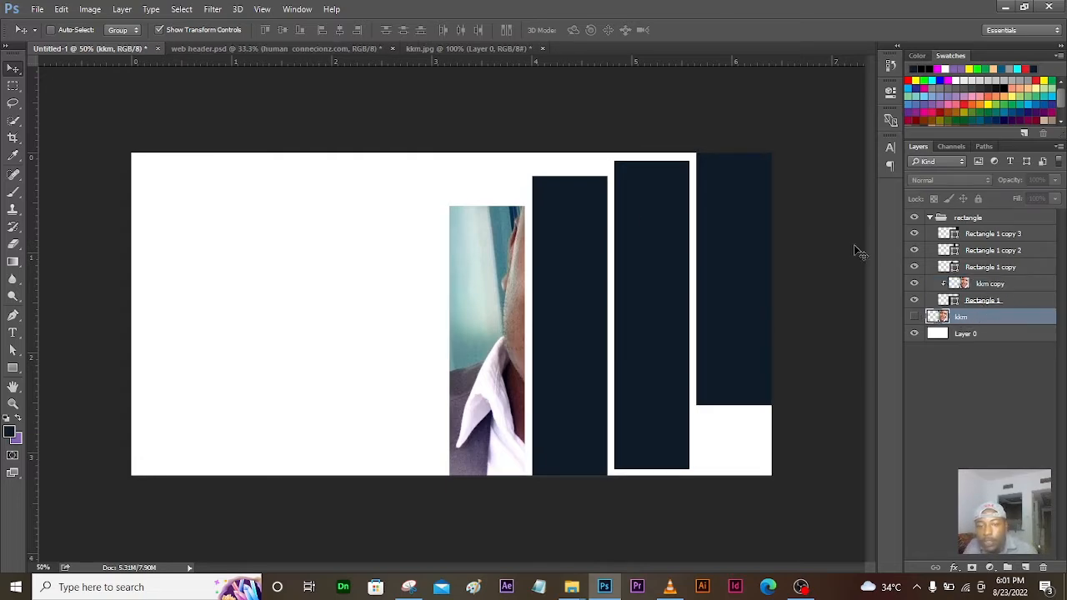
pyautogui.click(915, 318)
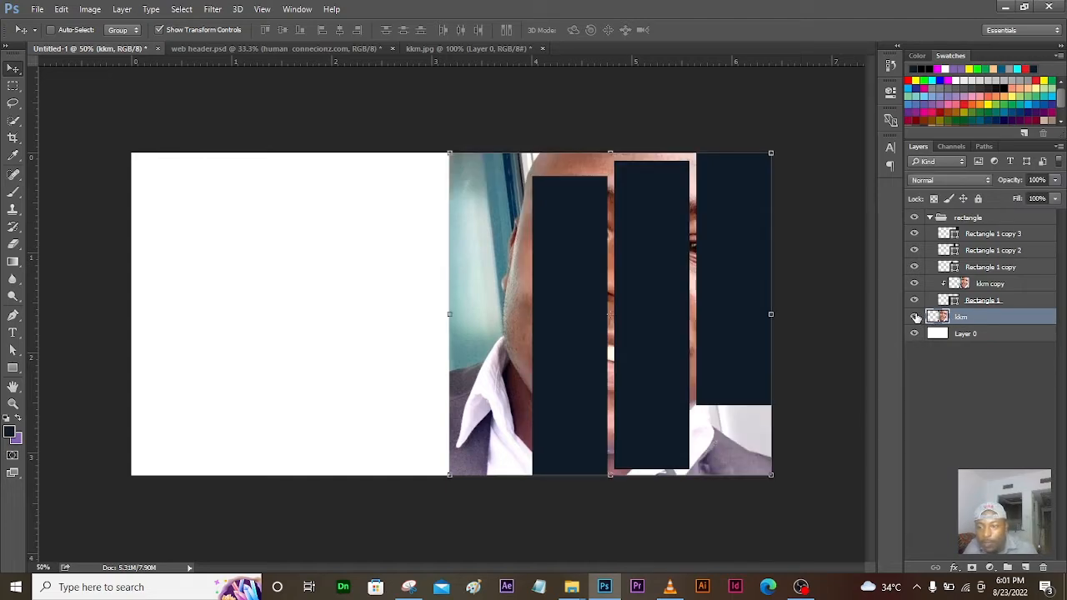
pyautogui.click(914, 317)
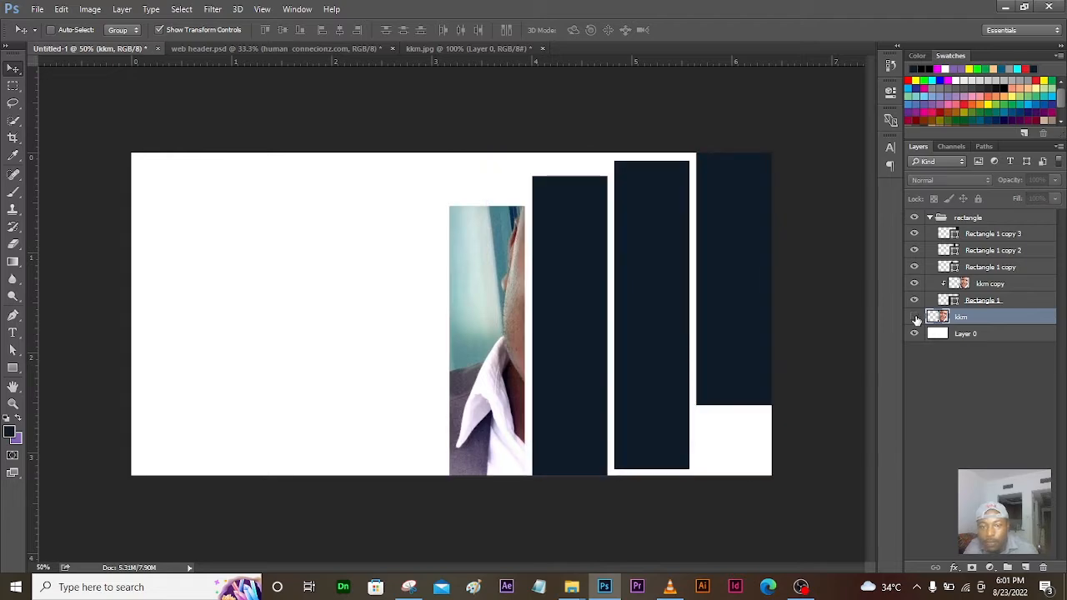
pyautogui.click(914, 317)
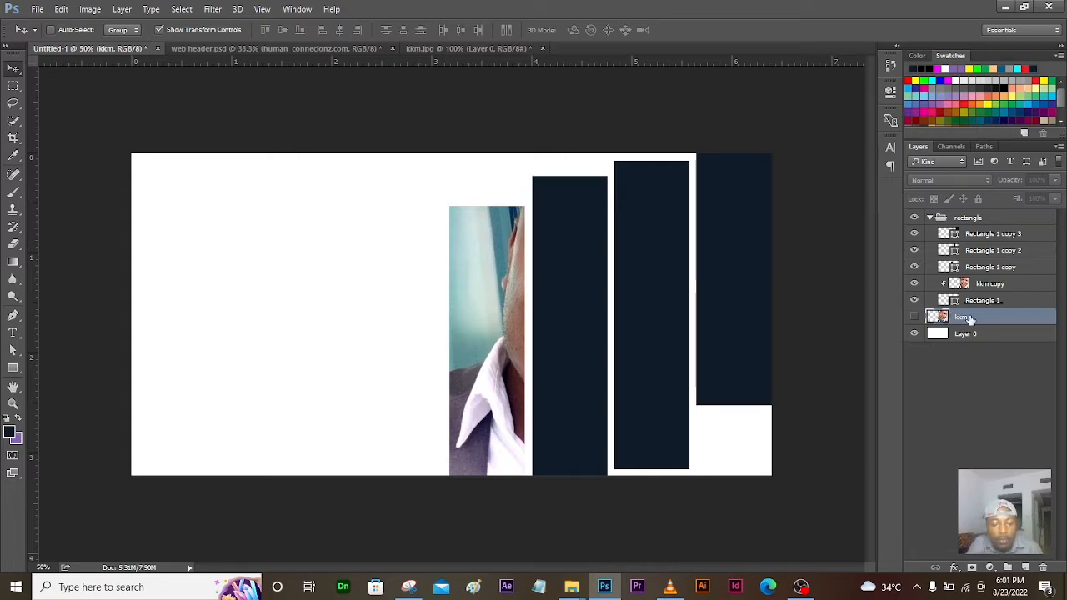
# Step: Duplicate kkm as kkm copy 2, place it above Rectangle 1 copy, and clip it there
pyautogui.hotkey('ctrl', 'j')
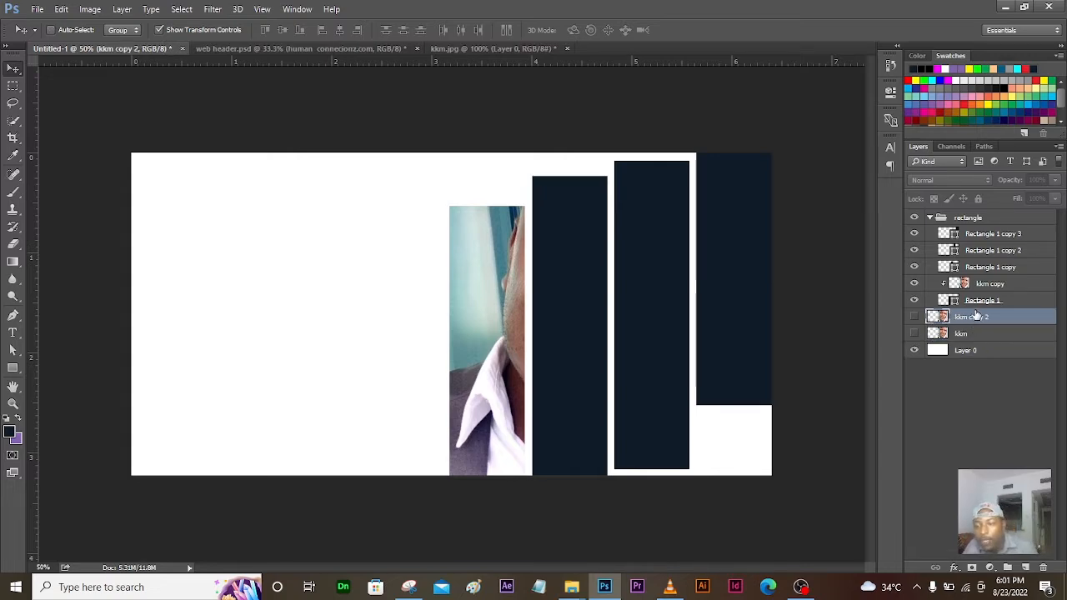
pyautogui.moveTo(960, 320); pyautogui.dragTo(955, 260)
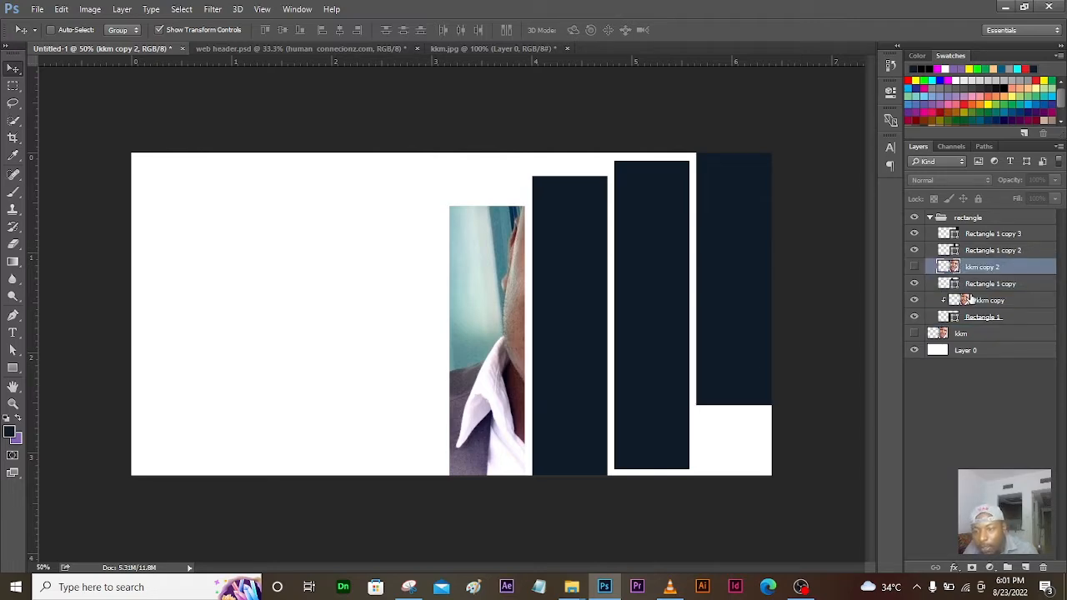
pyautogui.click(914, 267)
pyautogui.click(915, 267)
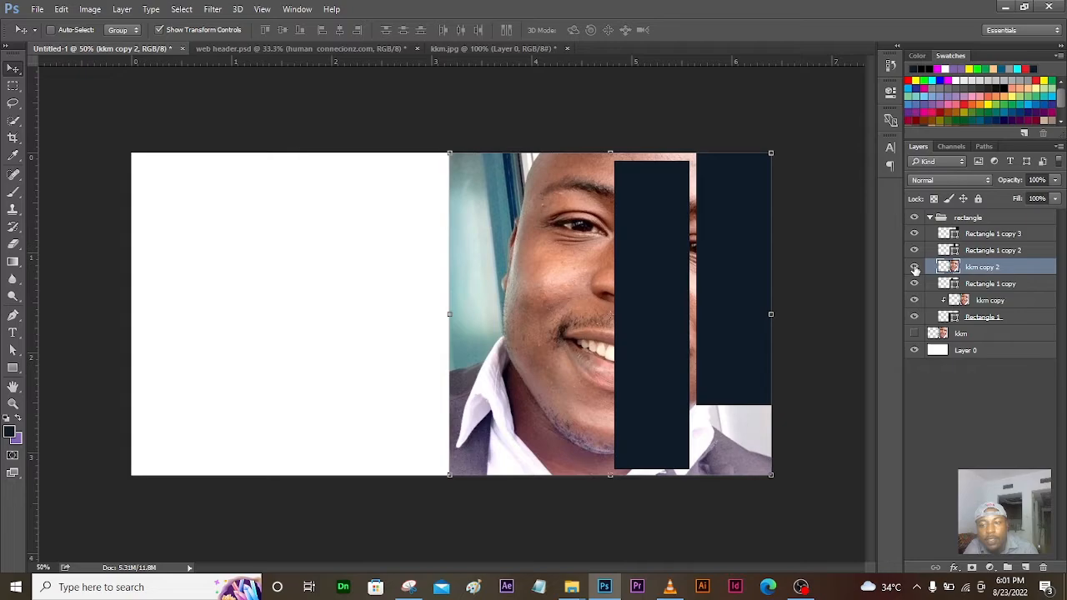
pyautogui.rightClick(973, 273)
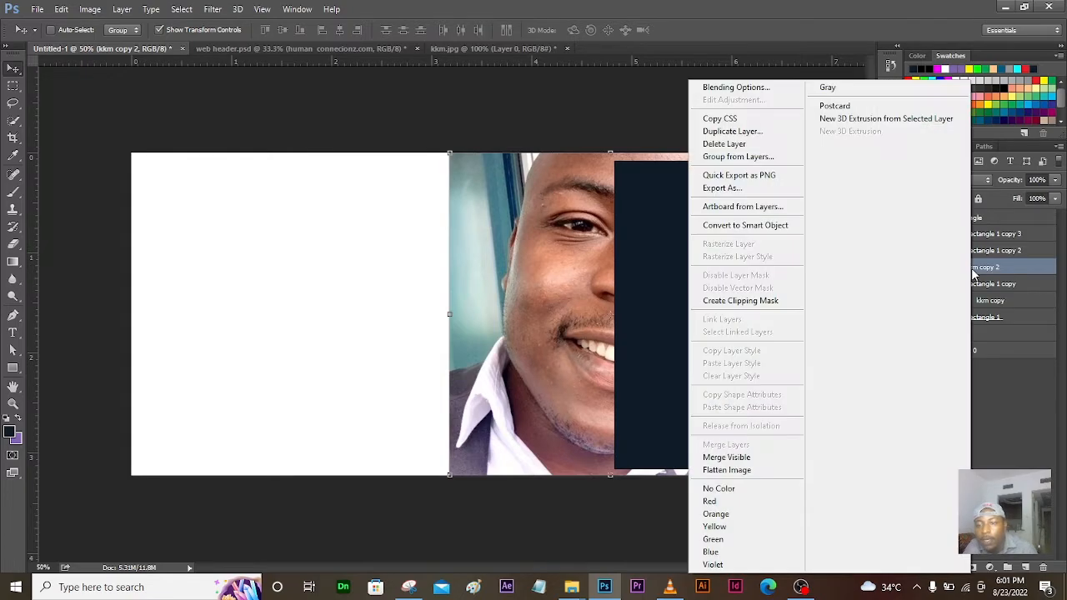
pyautogui.click(767, 303)
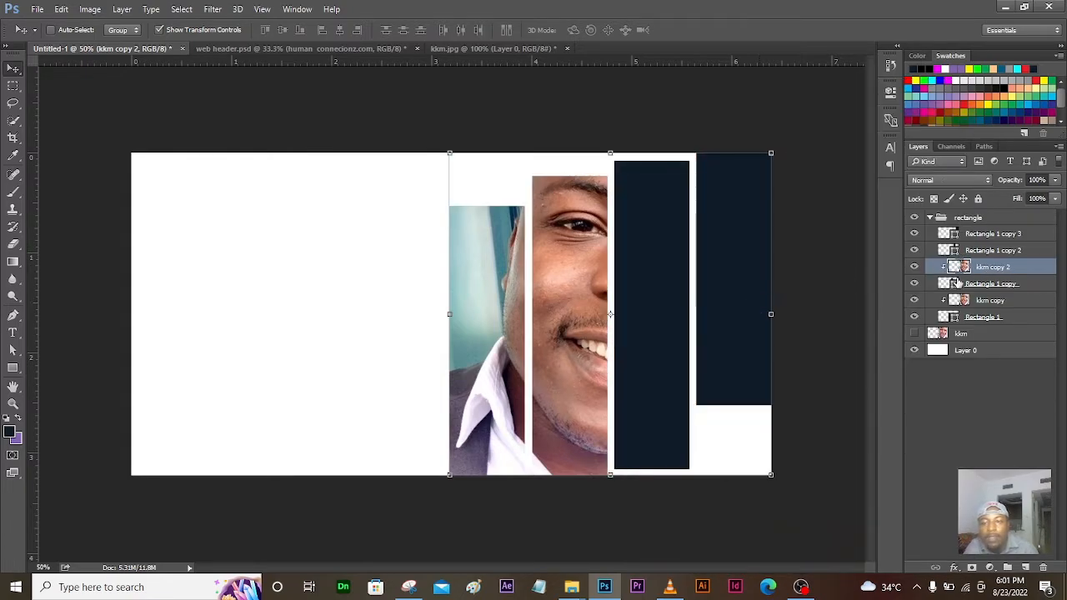
# Step: Duplicate kkm again and place kkm copy 3 just above Rectangle 1 copy 2
pyautogui.click(991, 336)
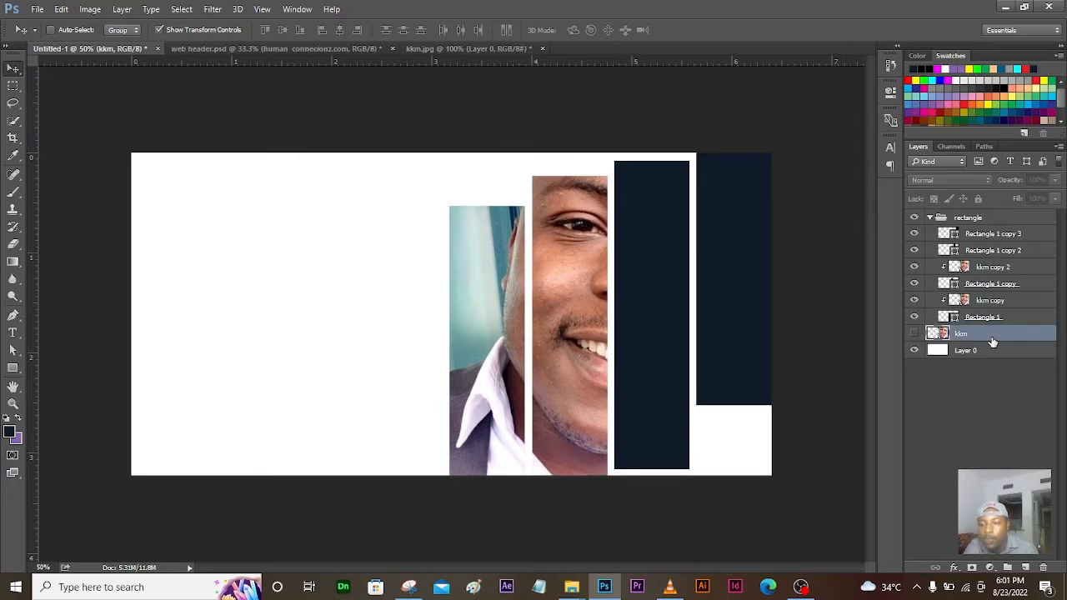
pyautogui.hotkey('ctrl', 'j')
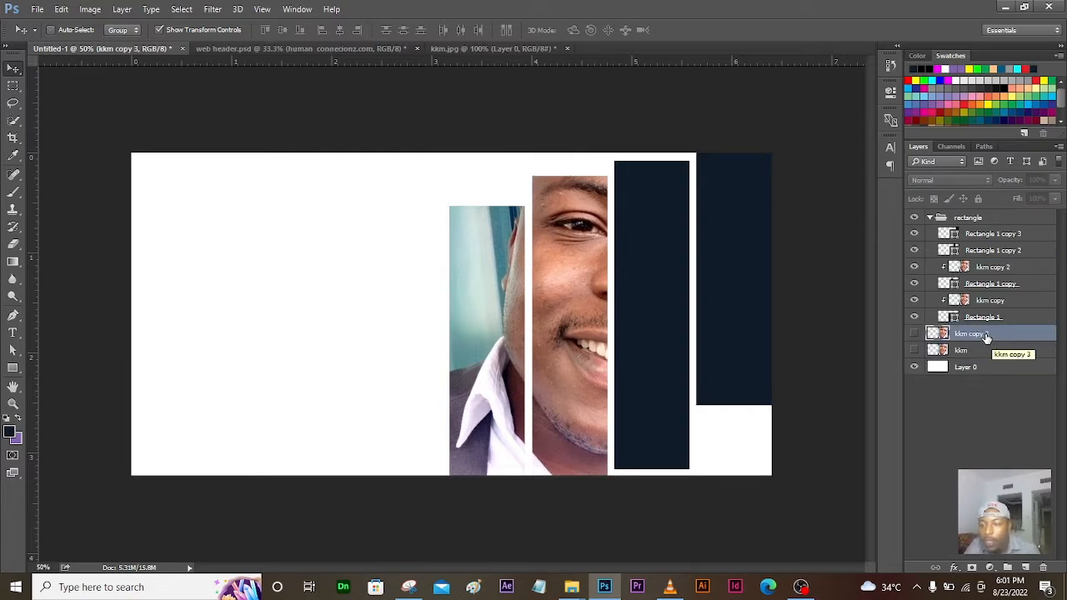
pyautogui.moveTo(984, 337); pyautogui.dragTo(1007, 244)
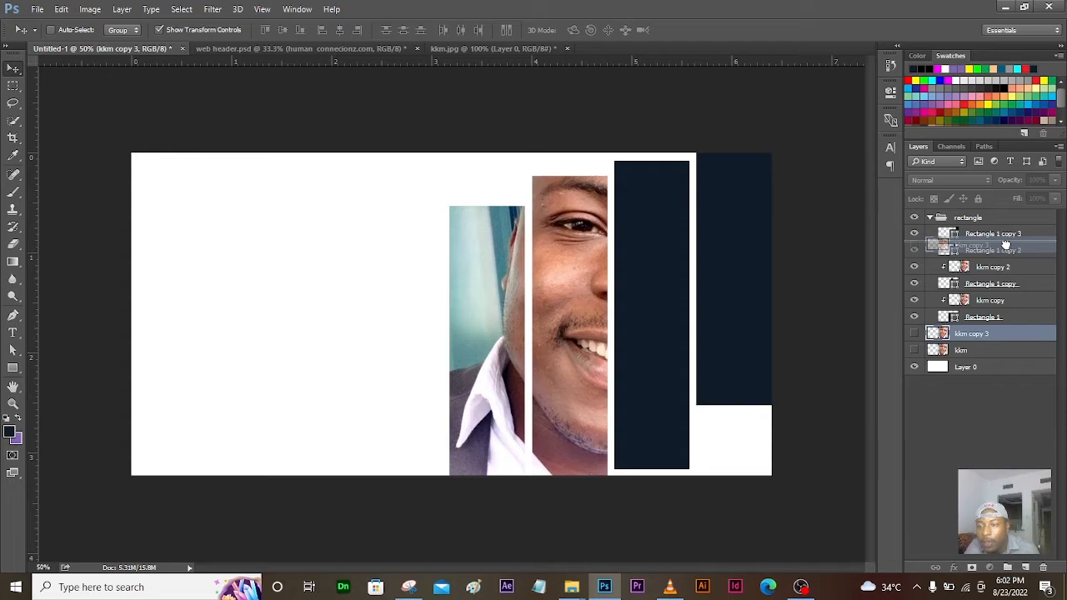
pyautogui.moveTo(1006, 244)
pyautogui.mouseDown()
pyautogui.moveTo(1005, 264)
pyautogui.moveTo(1006, 249)
pyautogui.mouseUp()
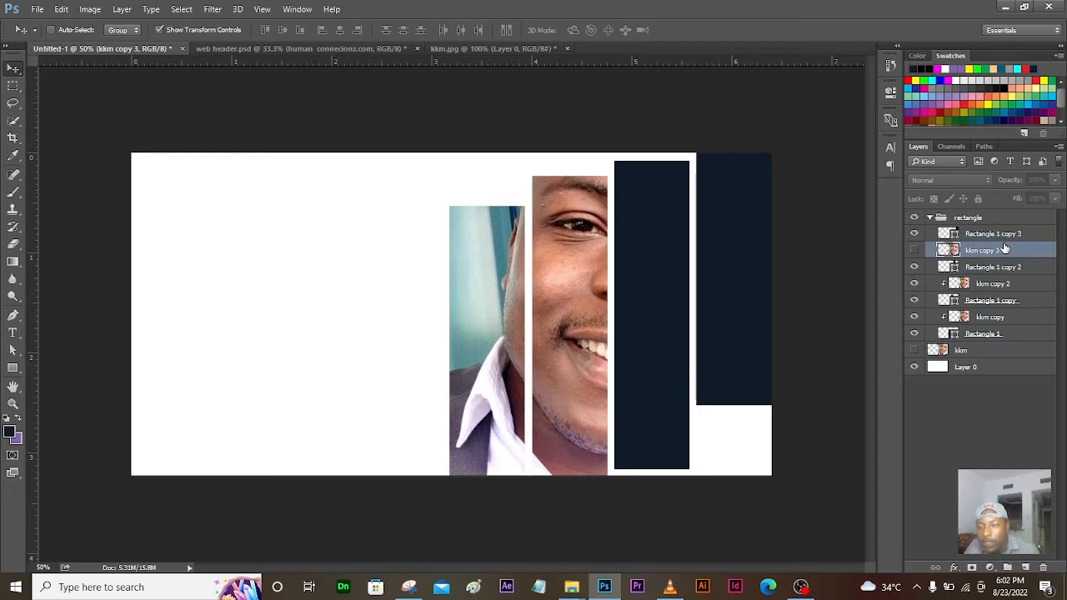
# Step: Show kkm copy 3 and clip it into the third rectangle
pyautogui.click(914, 251)
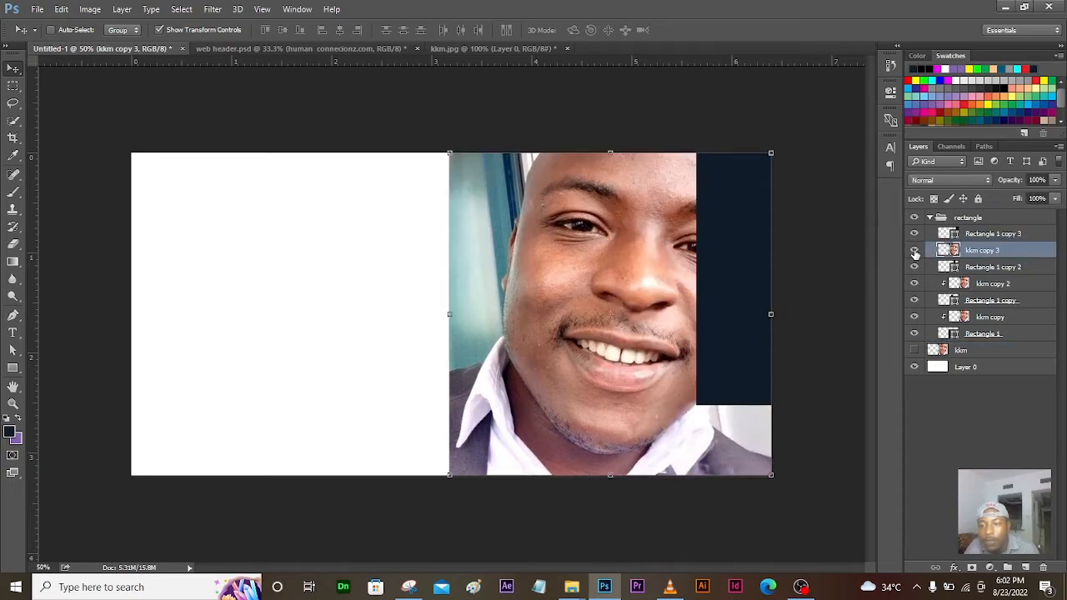
pyautogui.rightClick(994, 249)
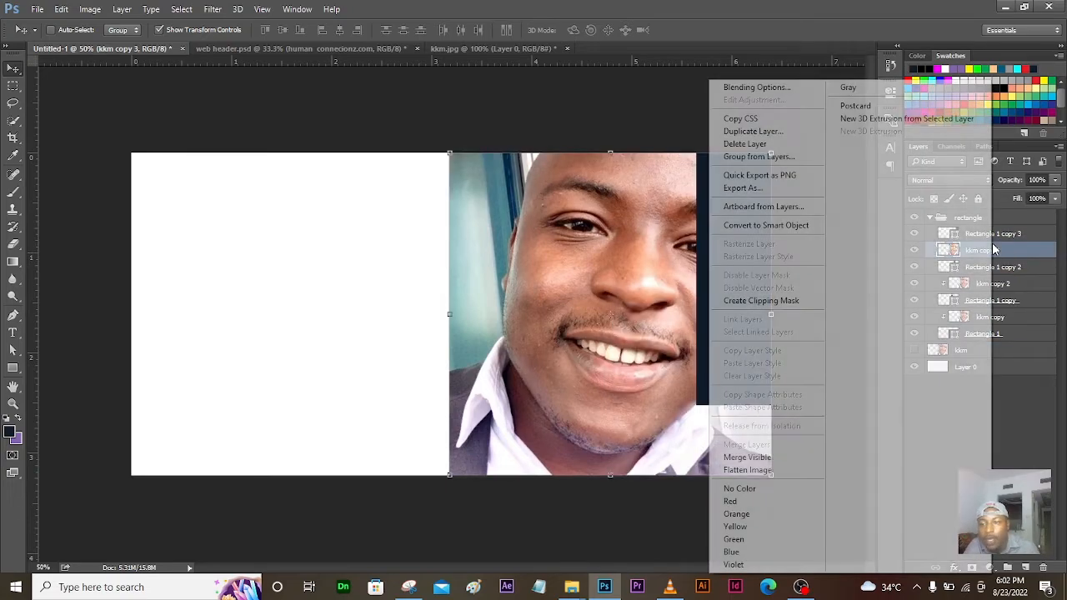
pyautogui.click(760, 301)
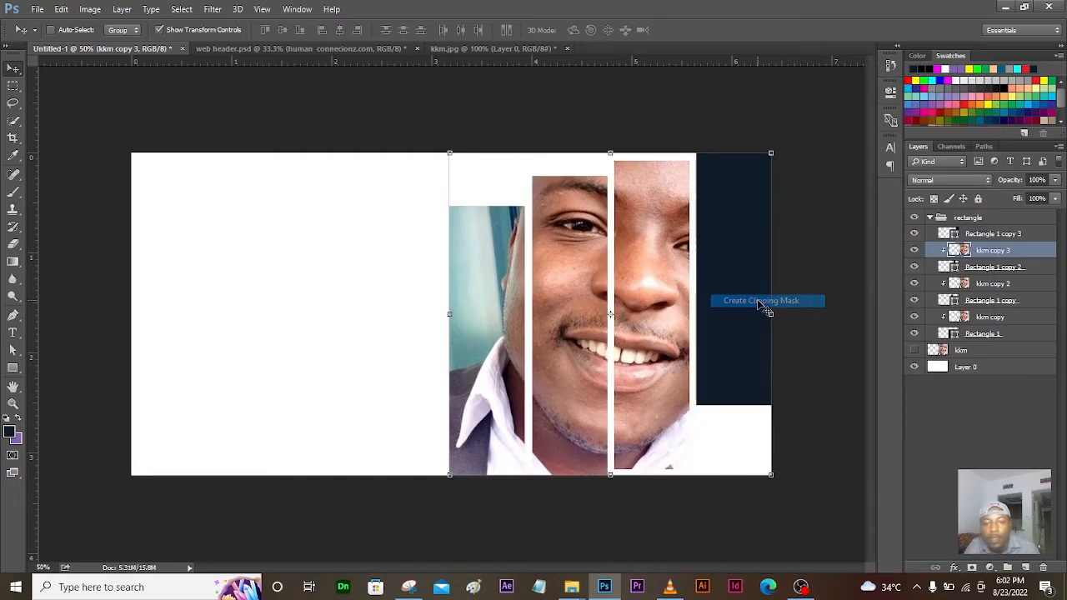
# Step: Duplicate kkm as kkm copy 4, move it to the group top, show and clip it
pyautogui.click(972, 351)
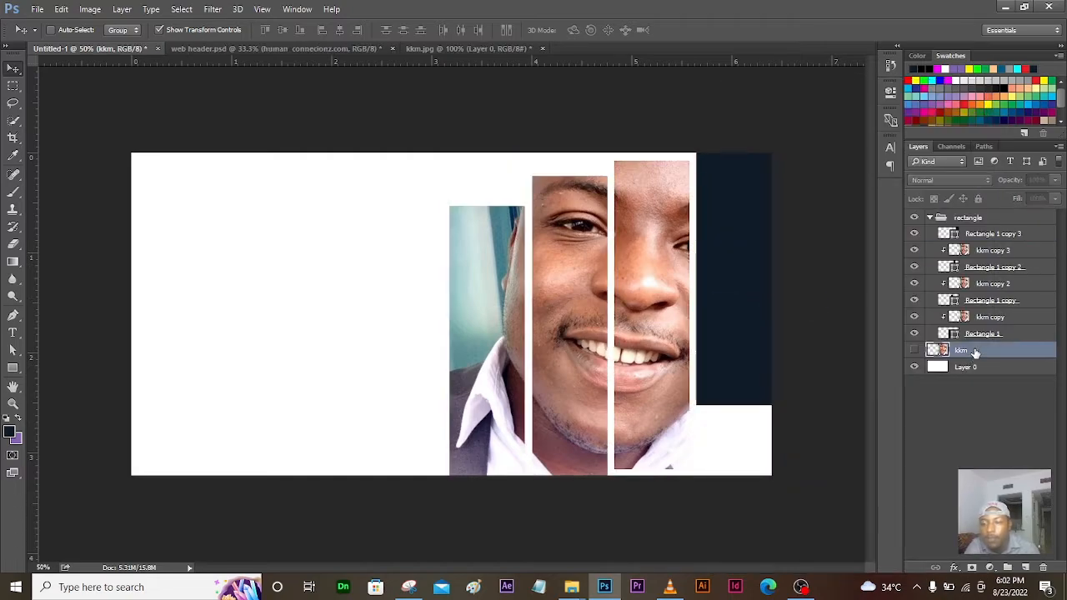
pyautogui.hotkey('ctrl', 'j')
pyautogui.moveTo(975, 351); pyautogui.dragTo(914, 239)
pyautogui.click(913, 237)
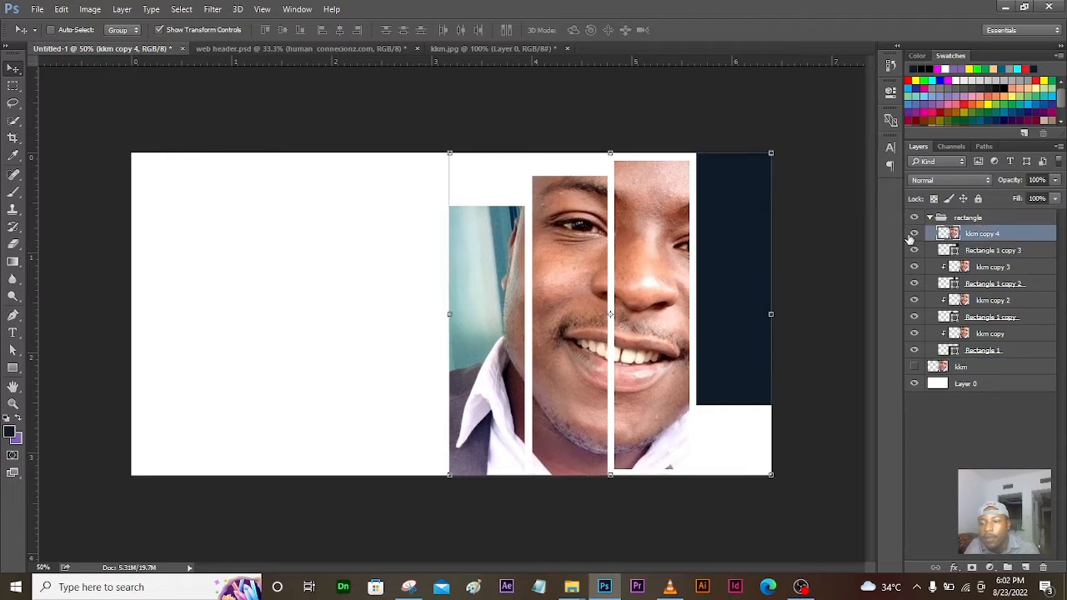
pyautogui.rightClick(1015, 242)
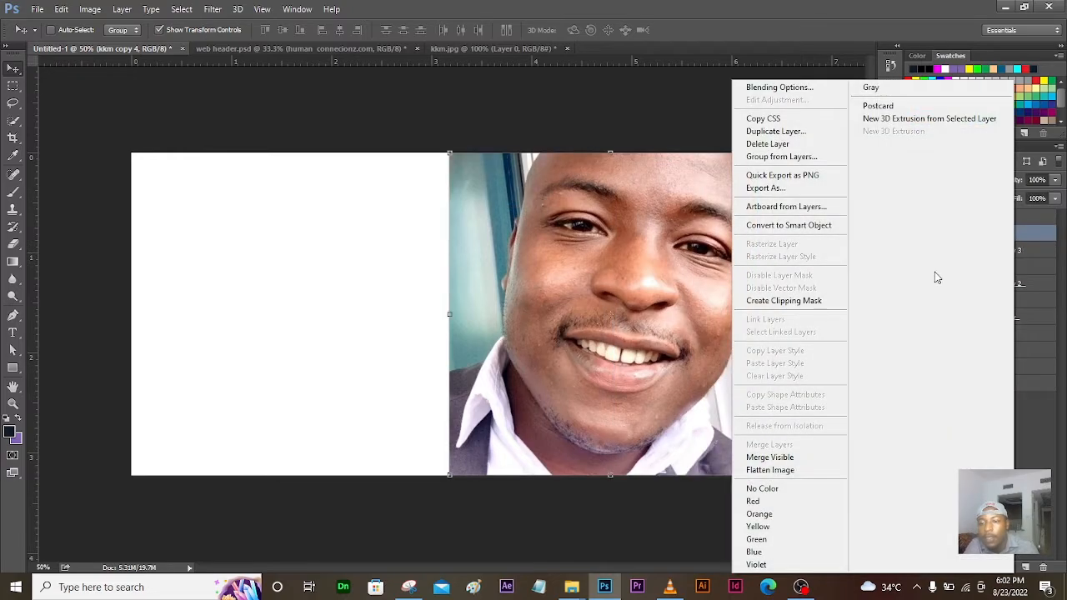
pyautogui.click(787, 302)
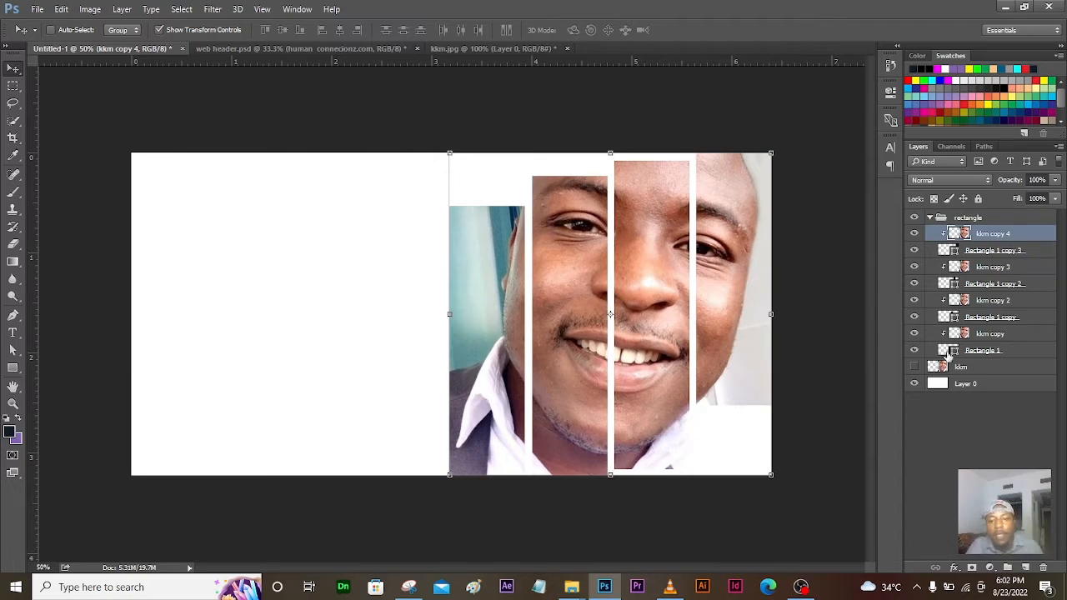
pyautogui.click(294, 51)
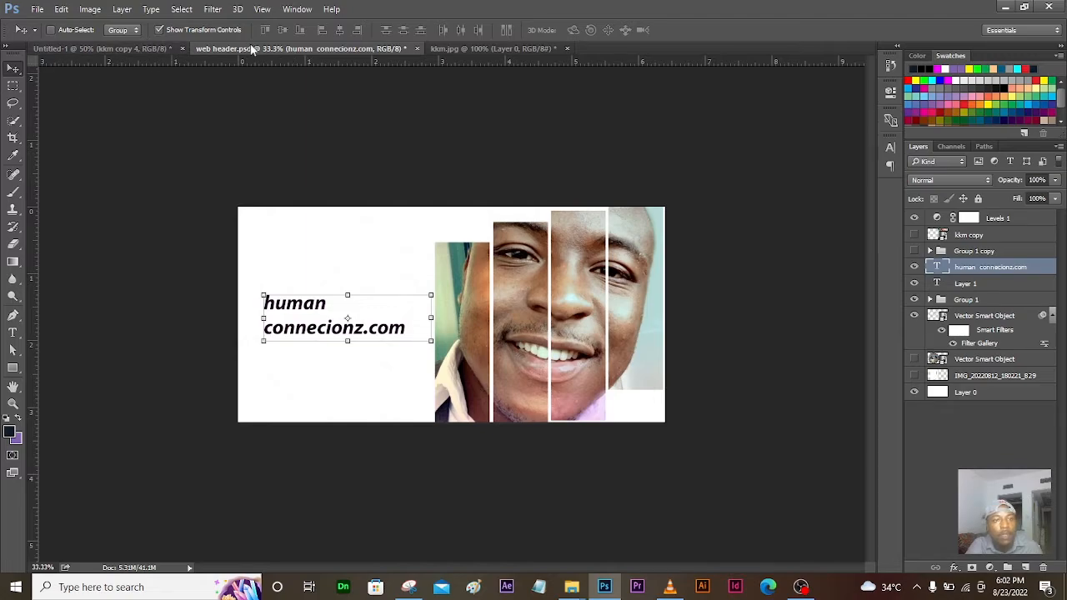
# Step: In Untitled-1, collapse the rectangle group and select Layer 0, after checking web header.psd
pyautogui.click(159, 48)
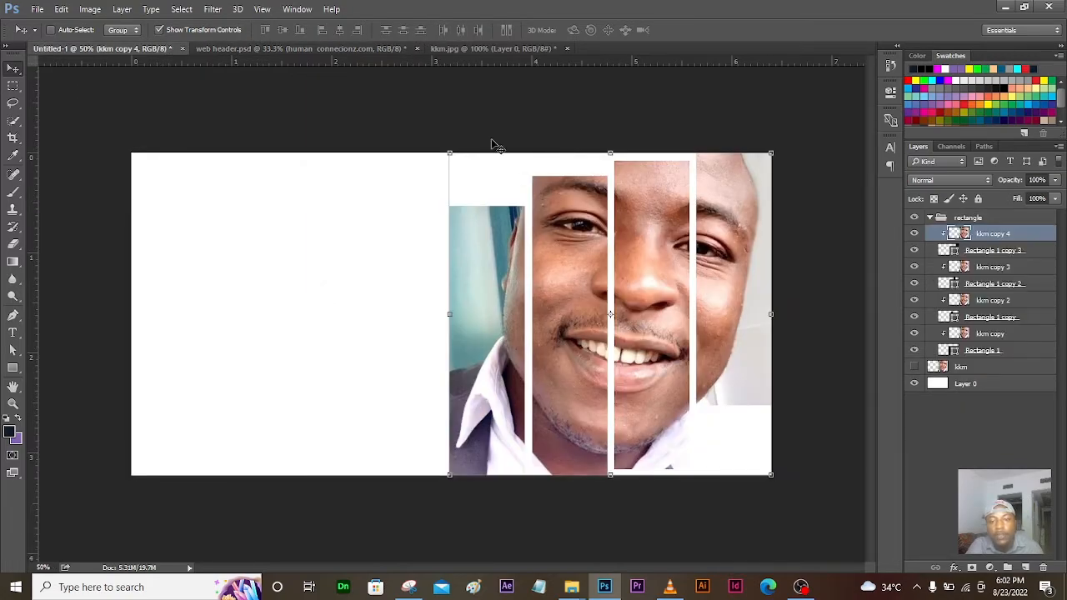
pyautogui.click(930, 218)
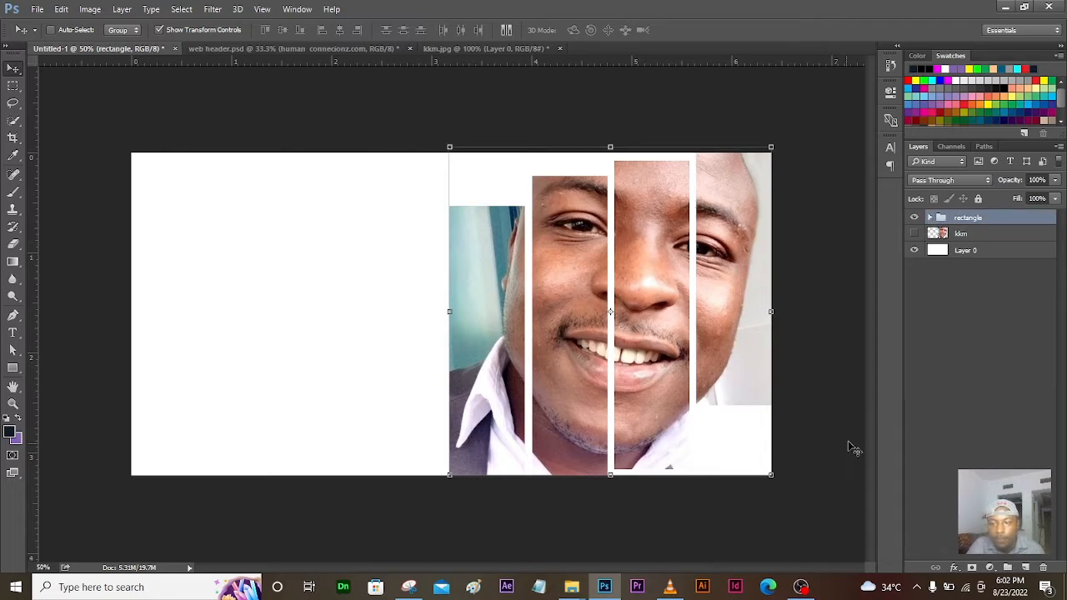
pyautogui.click(960, 235)
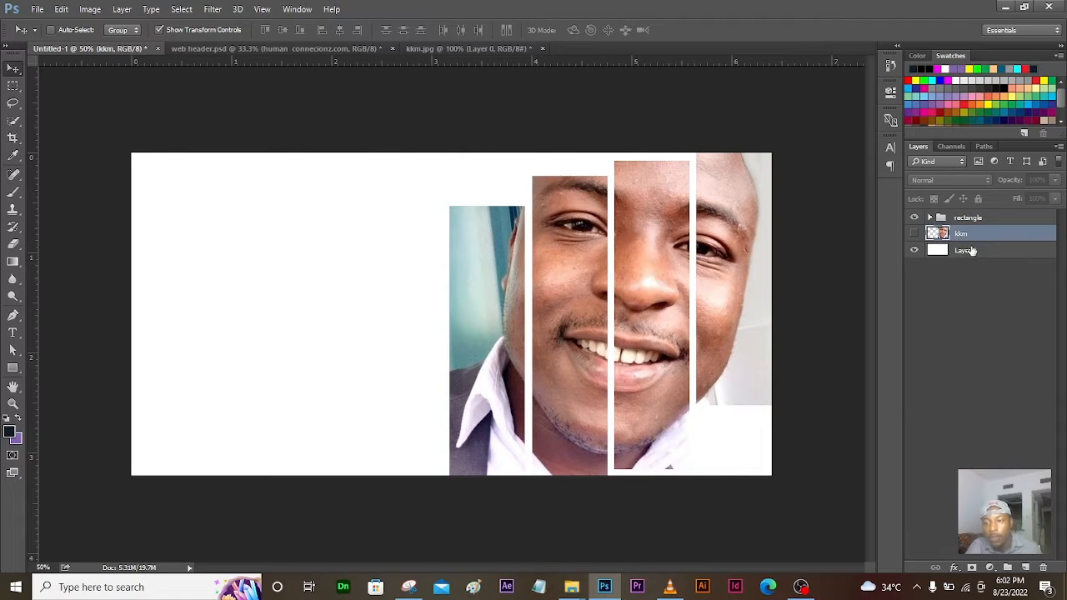
pyautogui.click(965, 251)
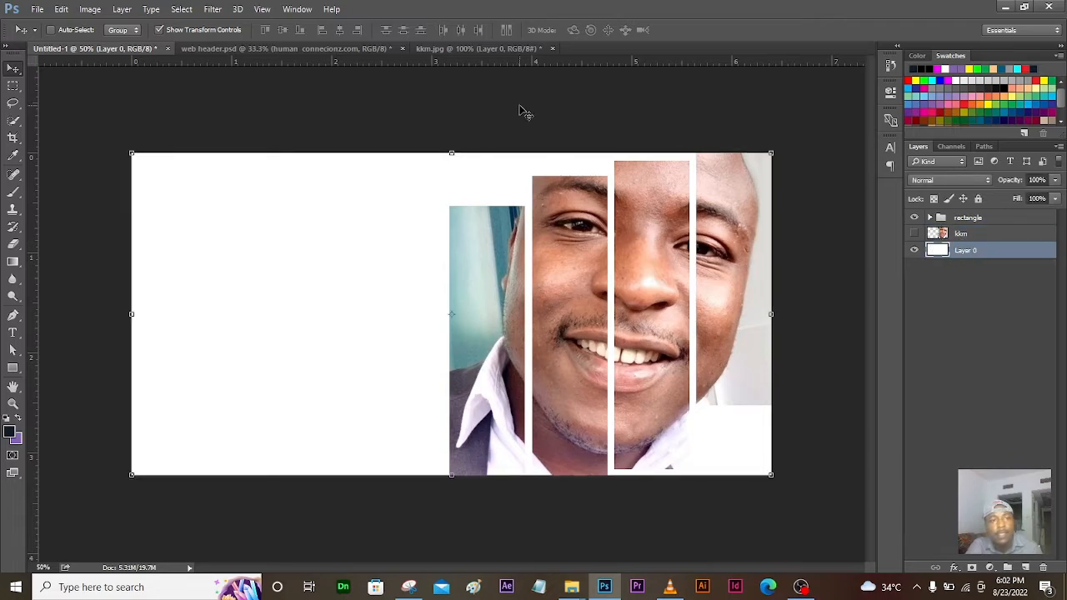
pyautogui.click(278, 46)
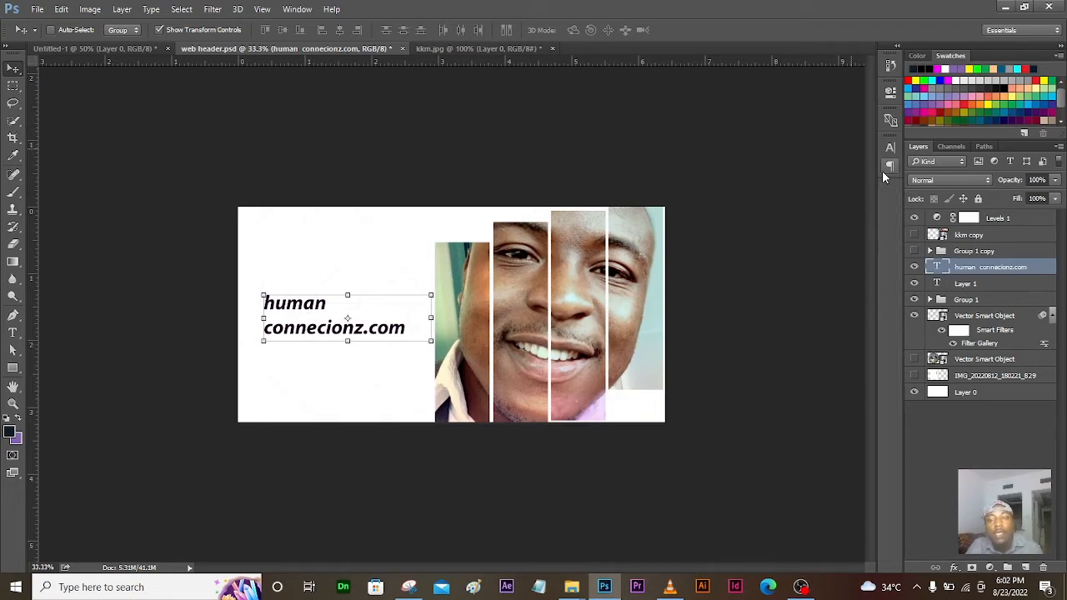
pyautogui.click(148, 48)
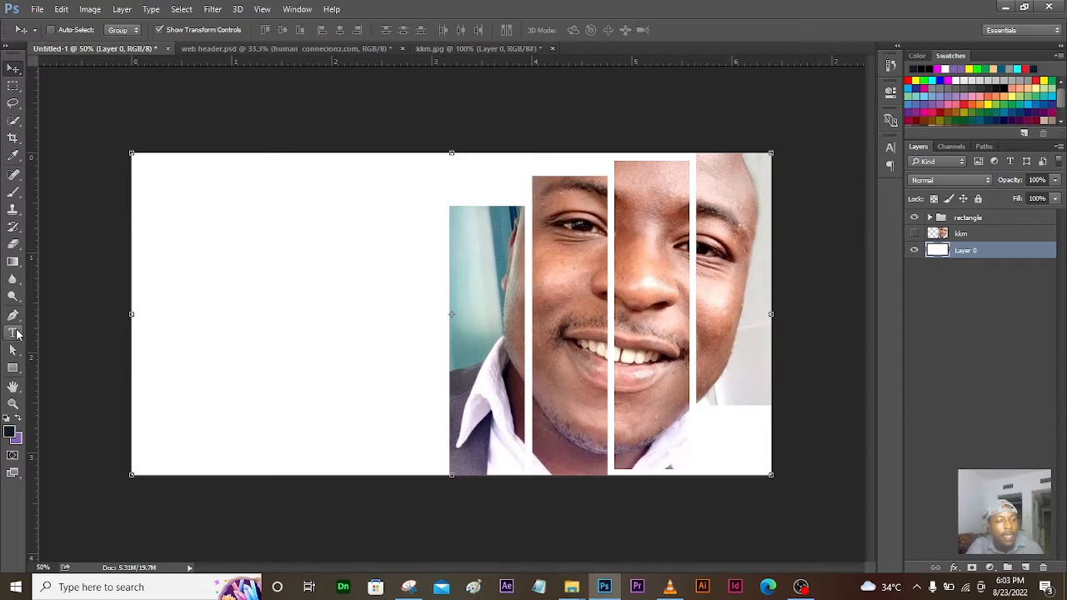
# Step: Type 'human connectionz.com' into a text box on the banner's left side and commit it
pyautogui.click(14, 334)
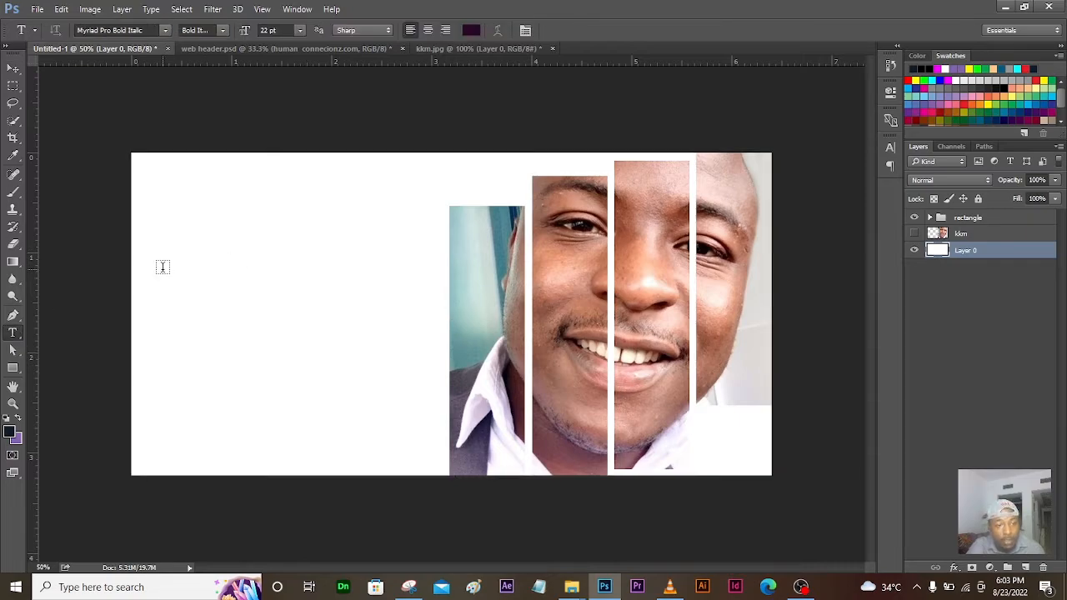
pyautogui.moveTo(158, 266); pyautogui.dragTo(431, 387)
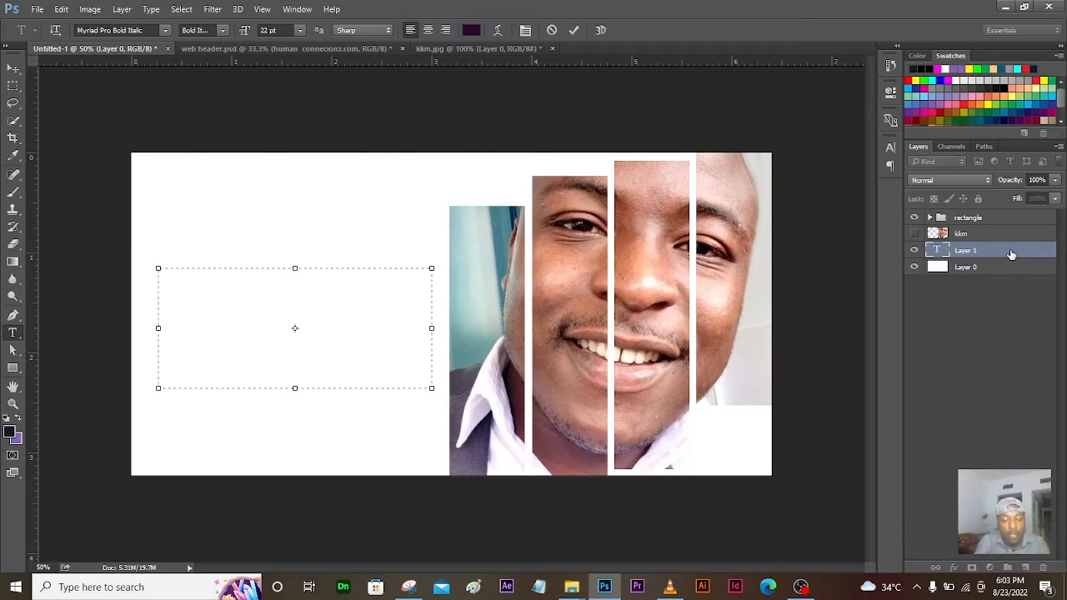
pyautogui.write('h')
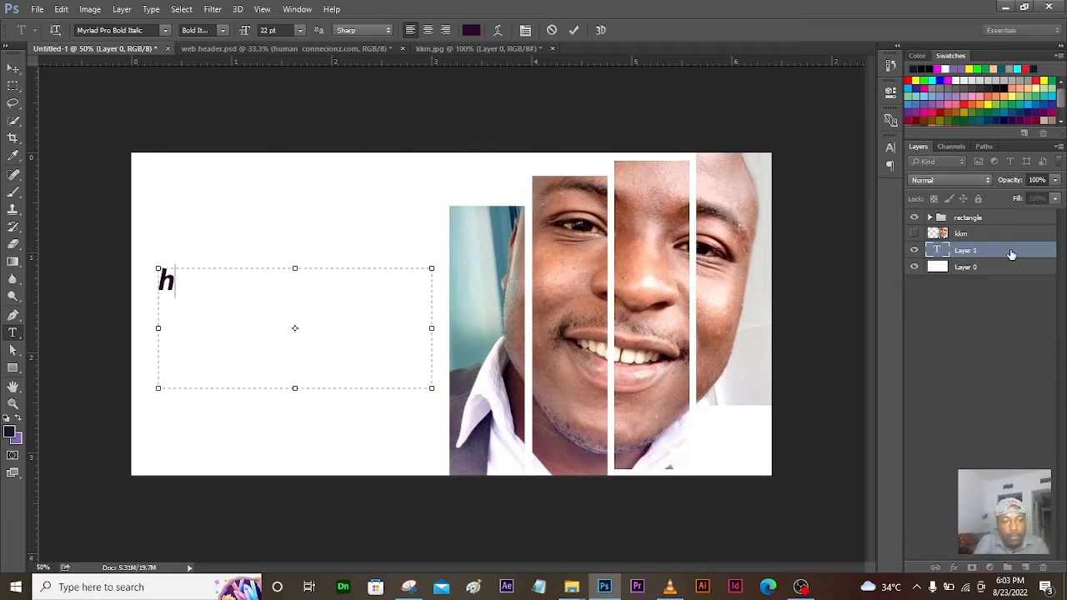
pyautogui.write('uman ')
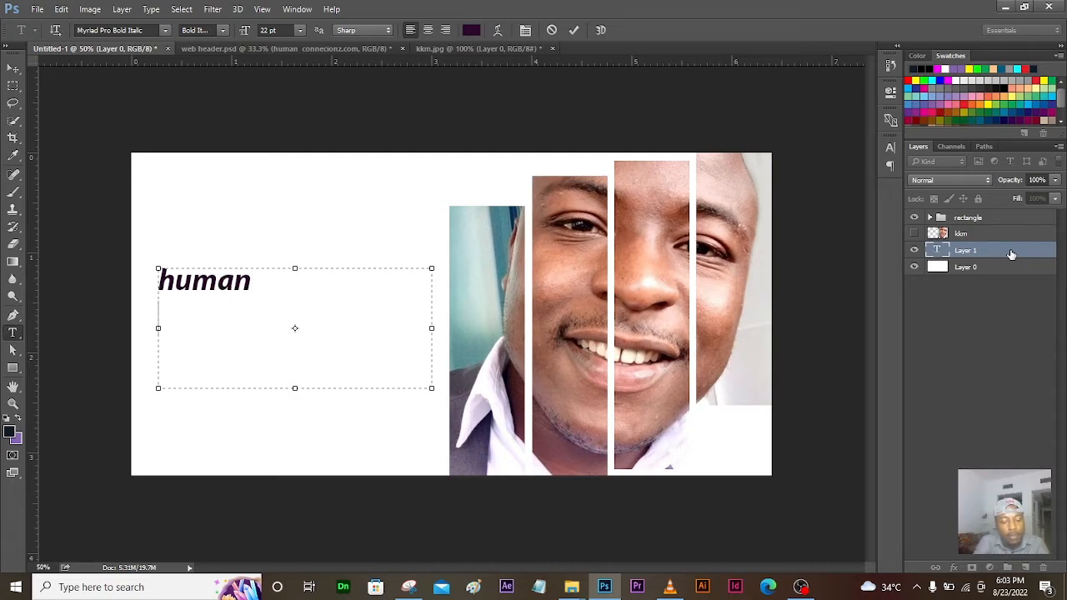
pyautogui.write('conne')
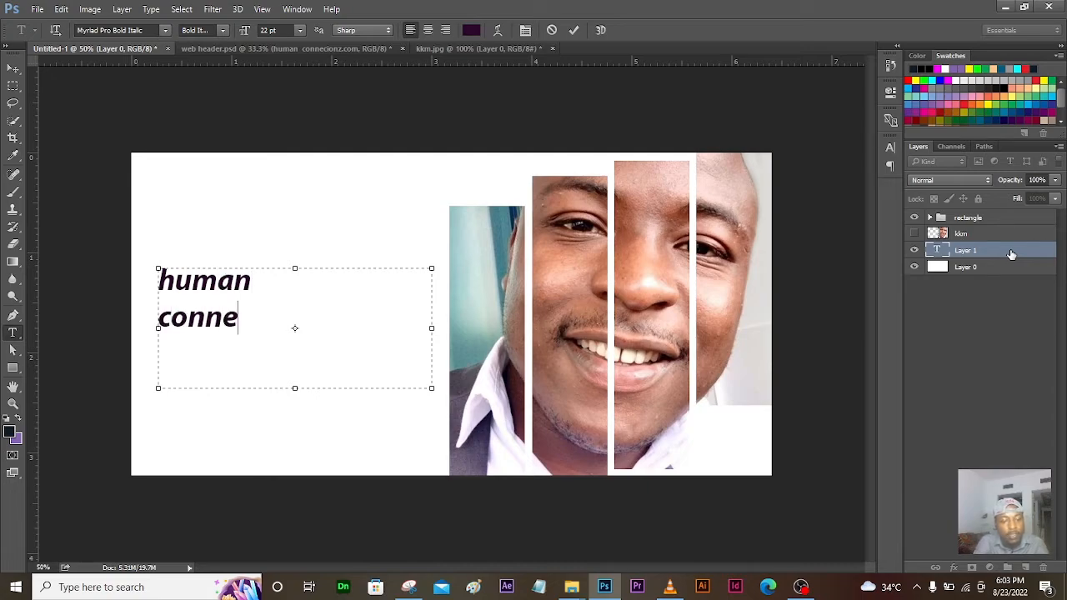
pyautogui.write('ctionz')
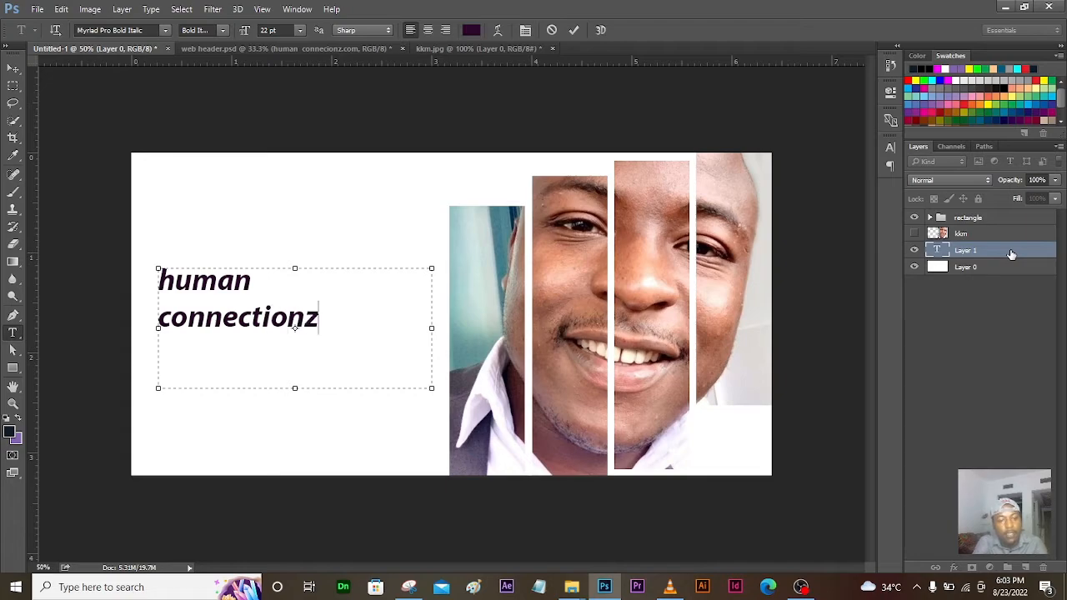
pyautogui.write('.com')
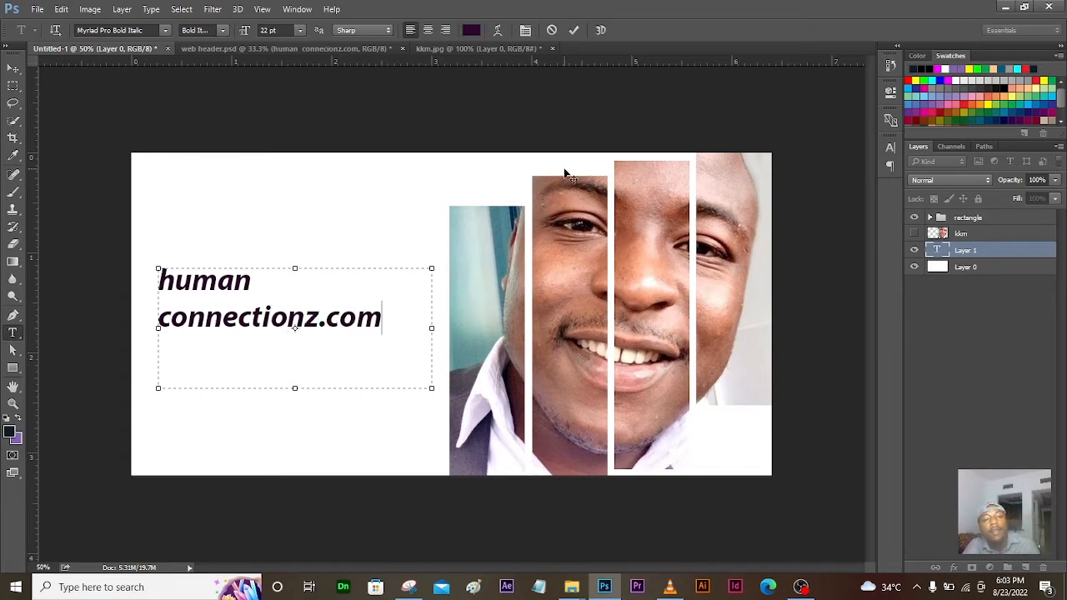
pyautogui.click(574, 30)
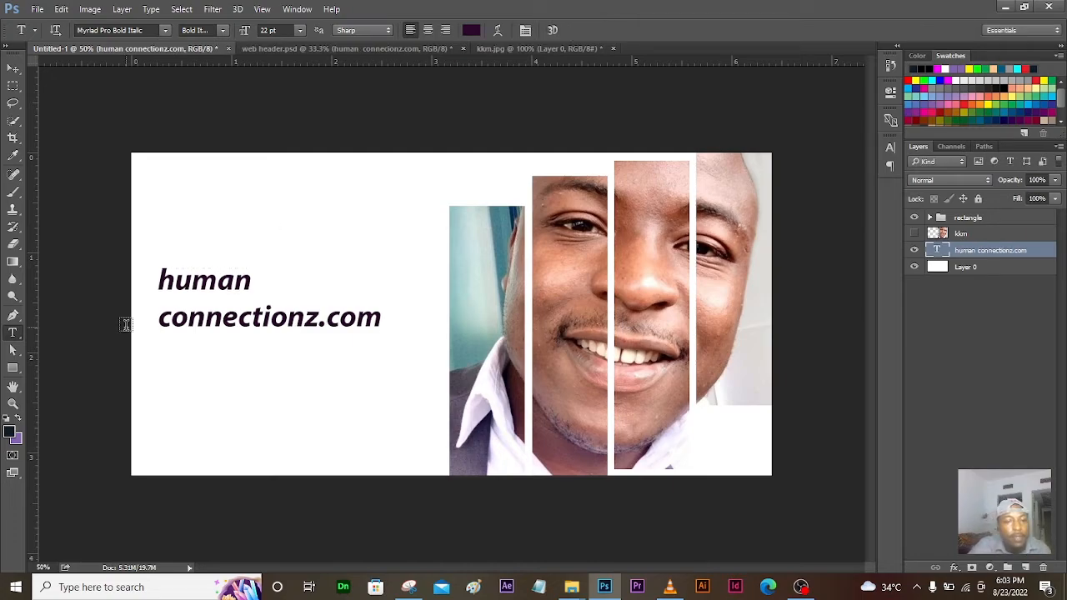
pyautogui.click(12, 68)
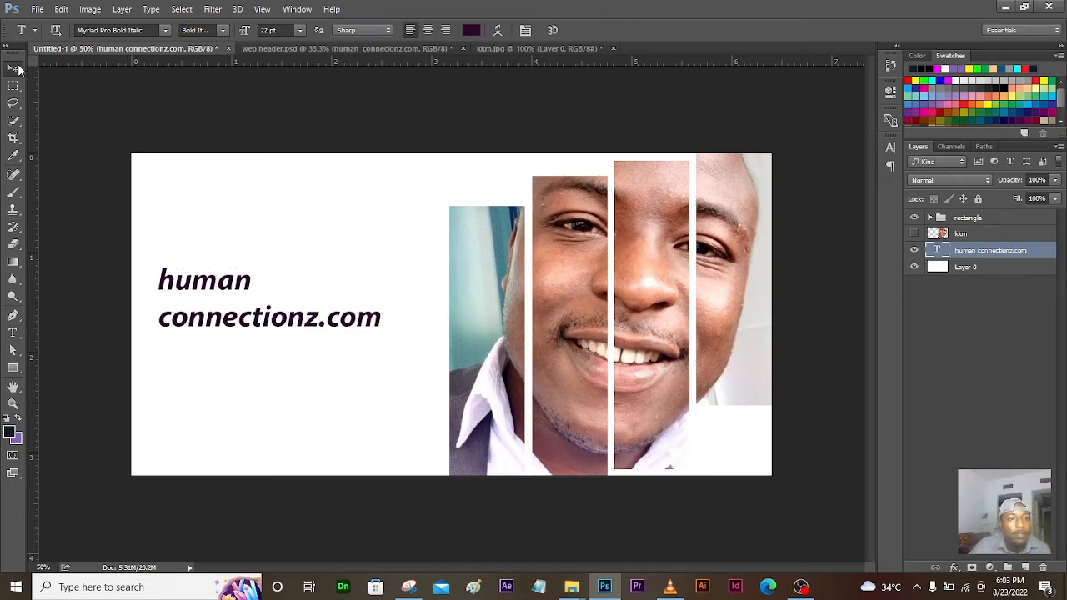
pyautogui.click(285, 330)
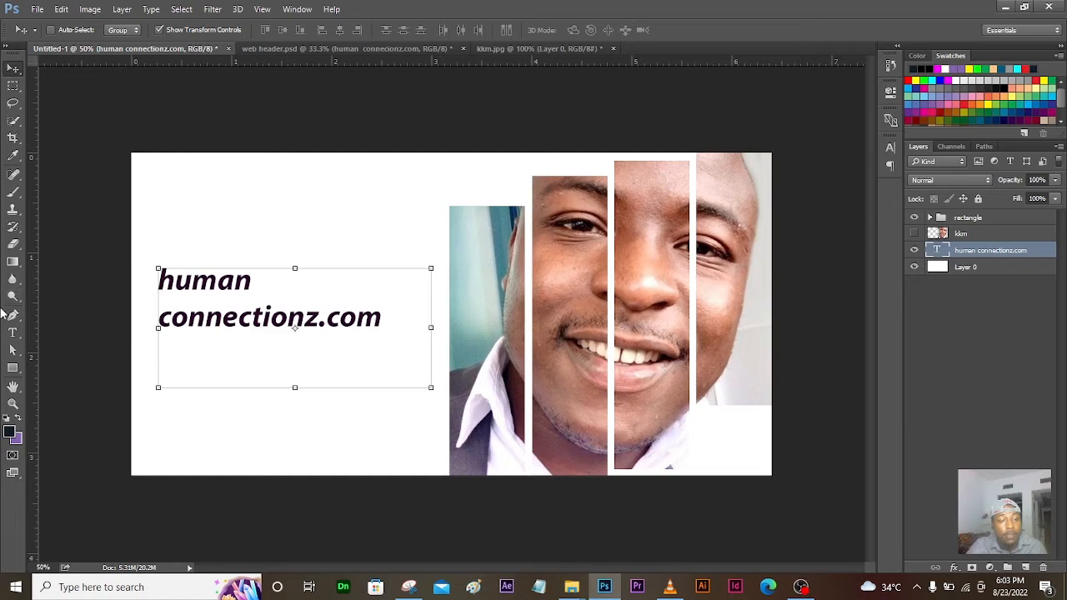
pyautogui.click(13, 332)
pyautogui.click(309, 262)
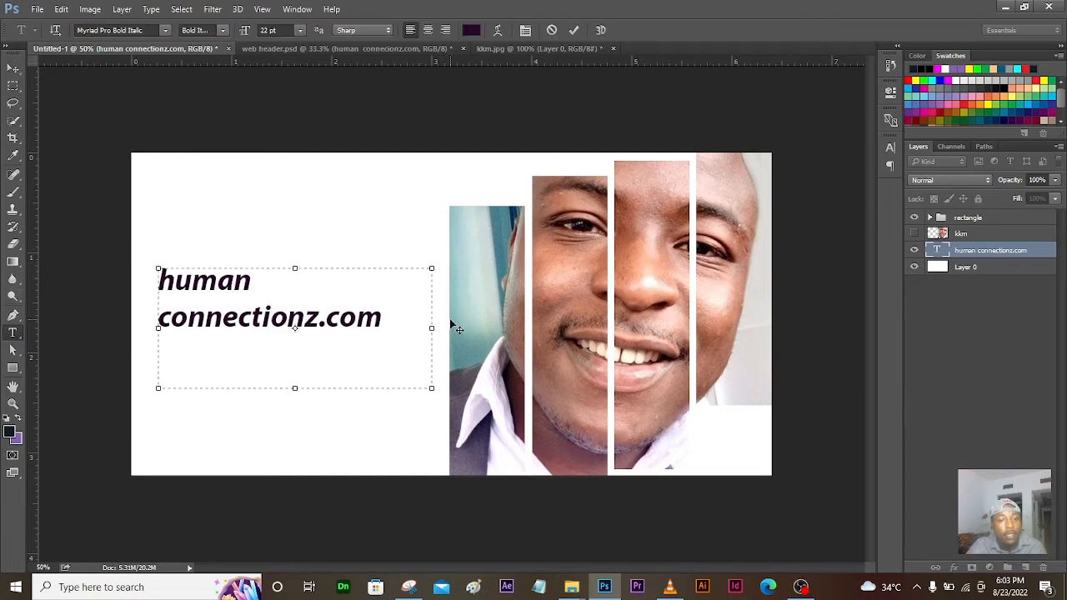
pyautogui.moveTo(381, 314); pyautogui.dragTo(153, 243)
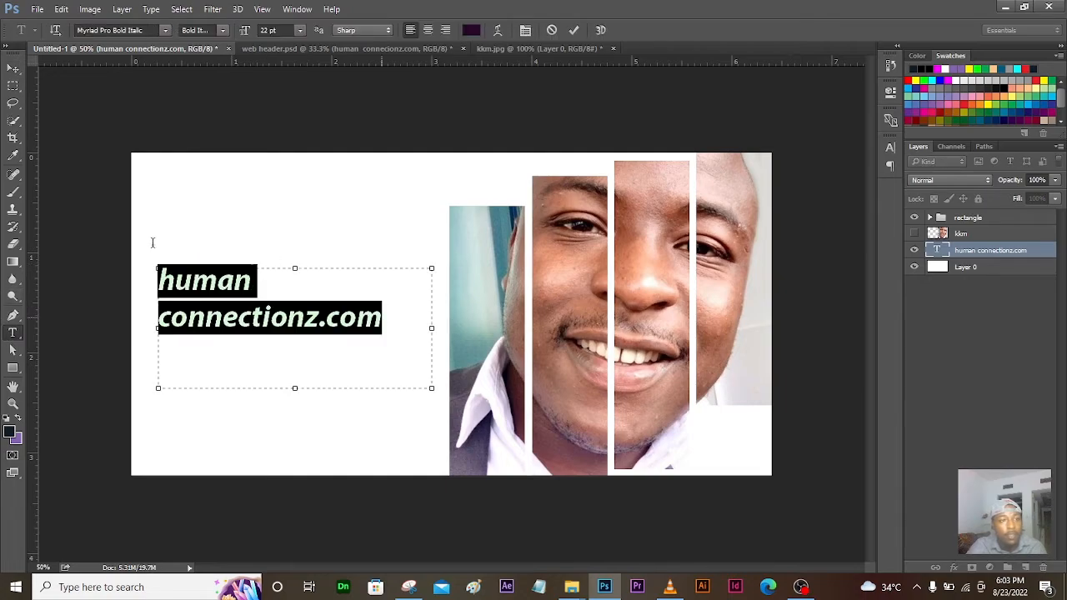
pyautogui.click(167, 31)
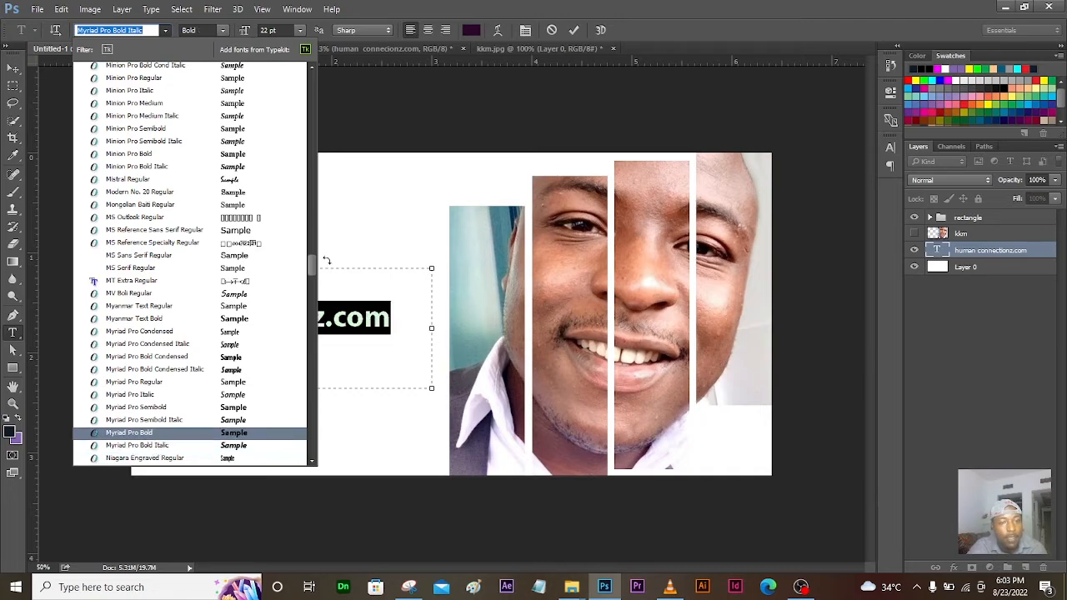
pyautogui.scroll(1, 317, 267)
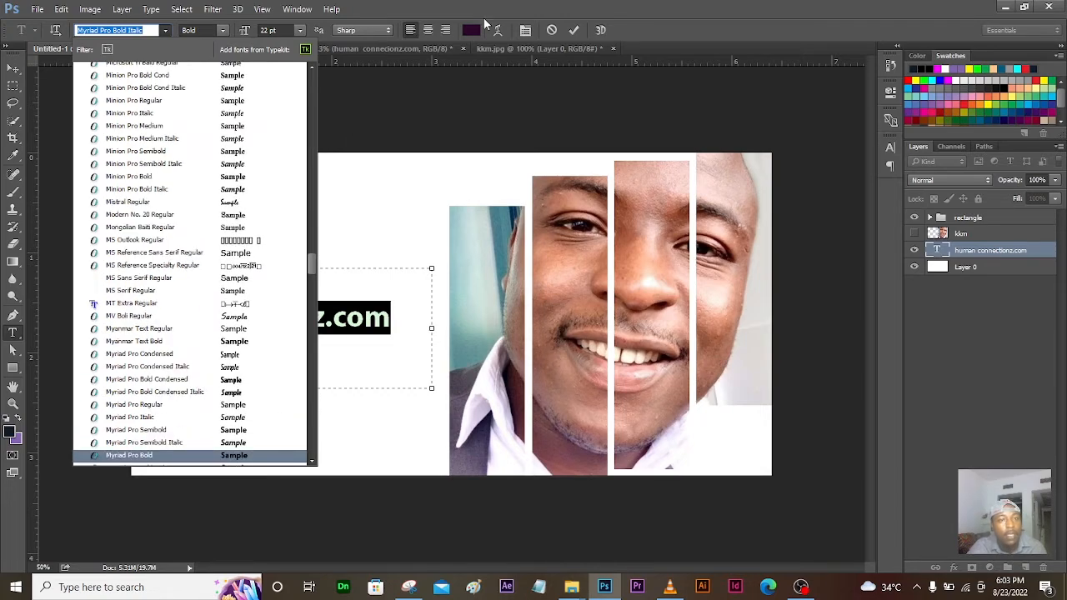
pyautogui.click(564, 5)
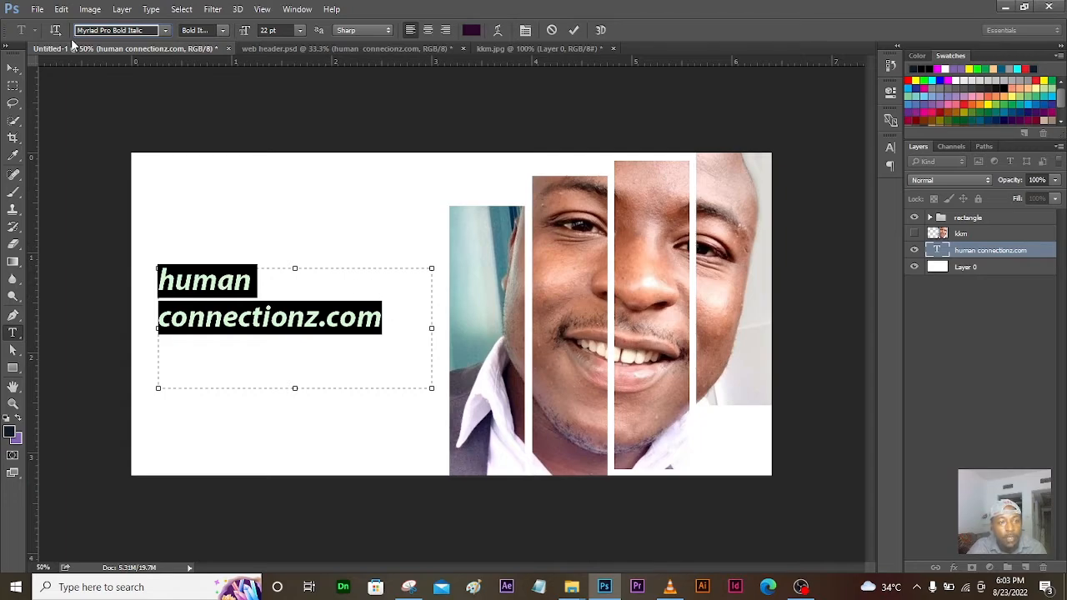
pyautogui.click(381, 327)
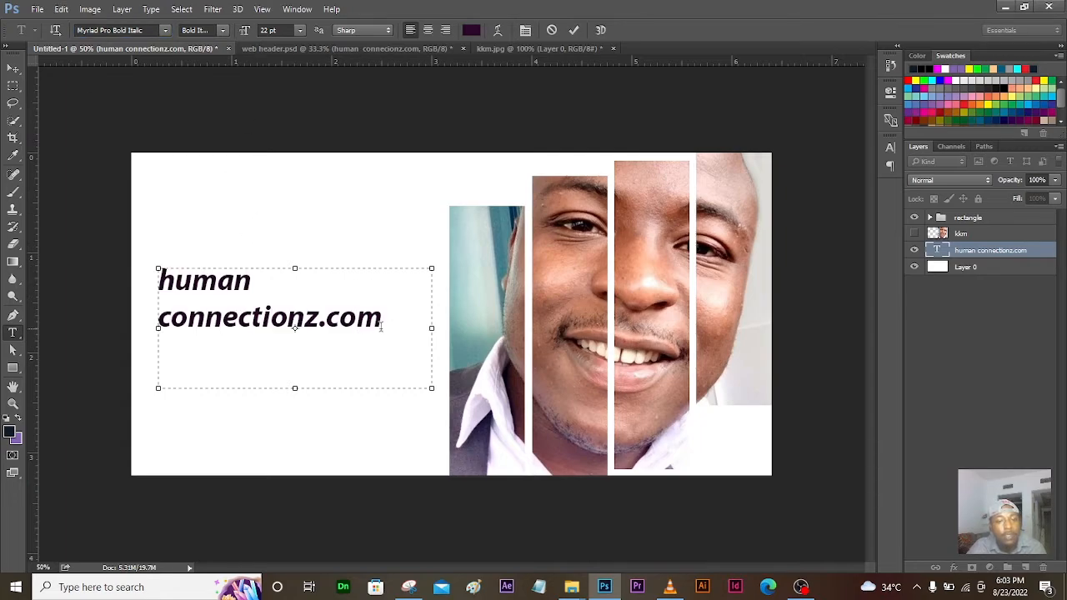
pyautogui.moveTo(228, 300); pyautogui.dragTo(154, 270)
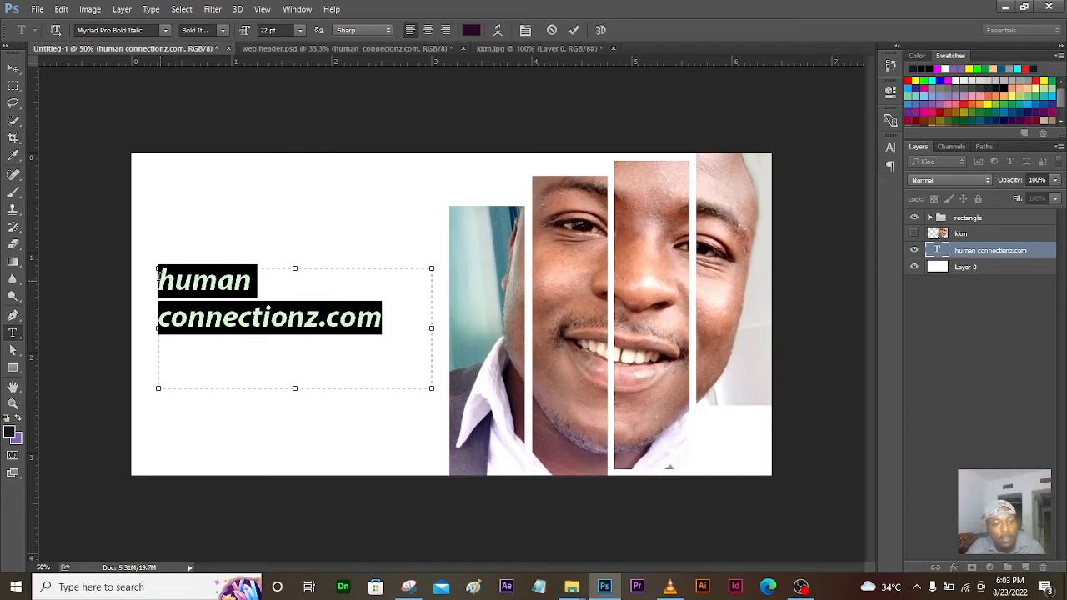
pyautogui.click(166, 30)
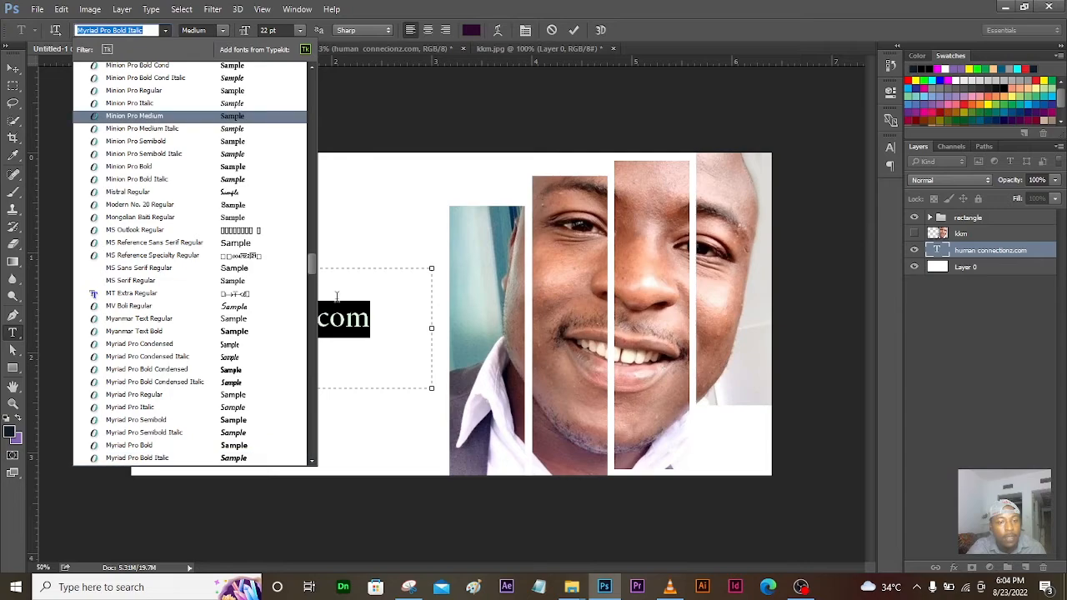
pyautogui.moveTo(310, 258); pyautogui.dragTo(300, 85)
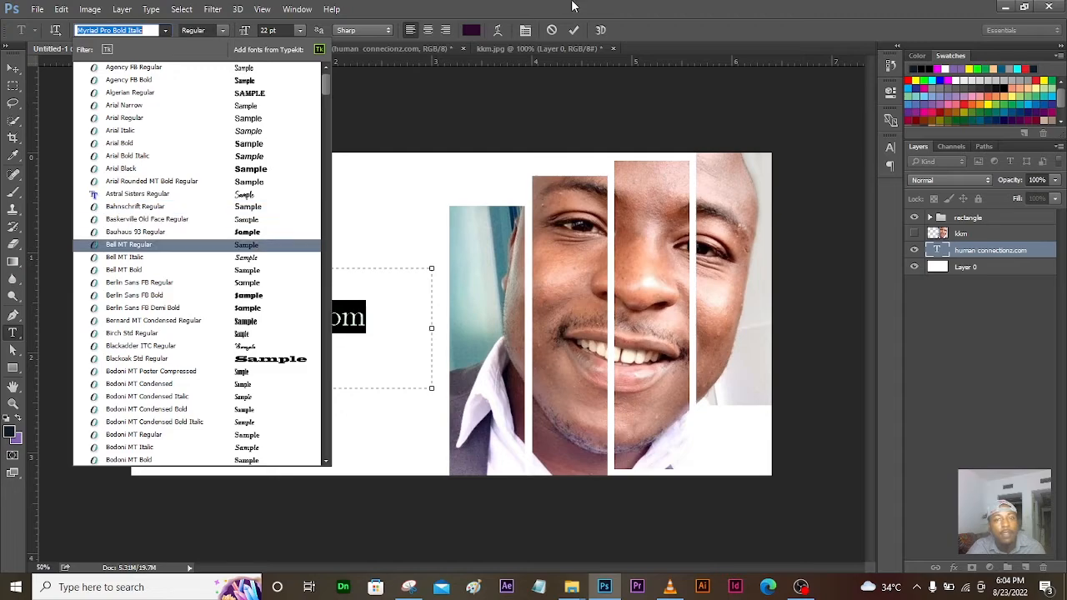
pyautogui.click(610, 6)
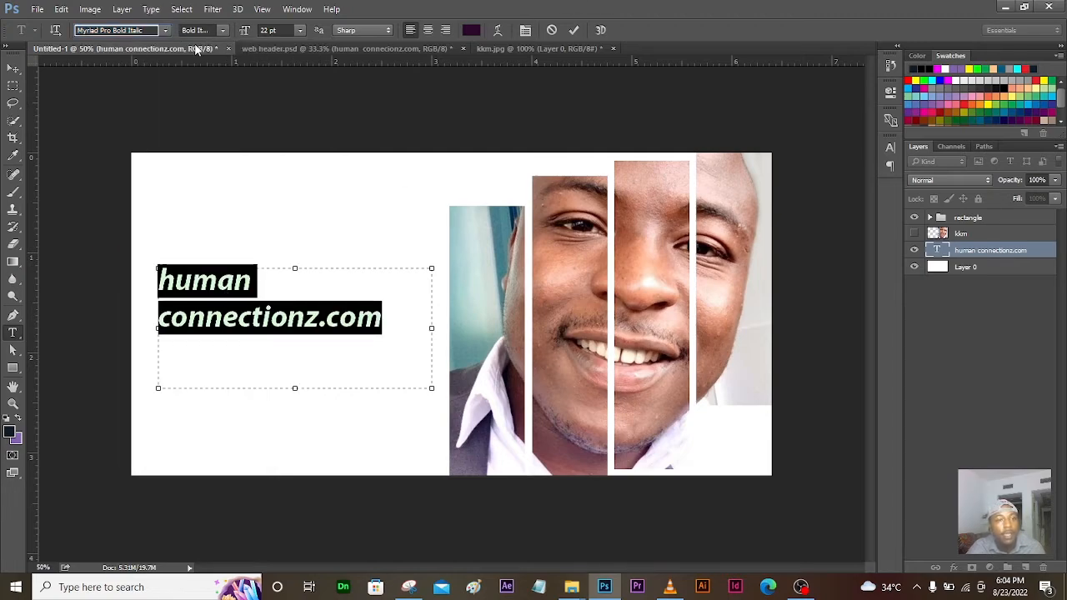
pyautogui.click(221, 31)
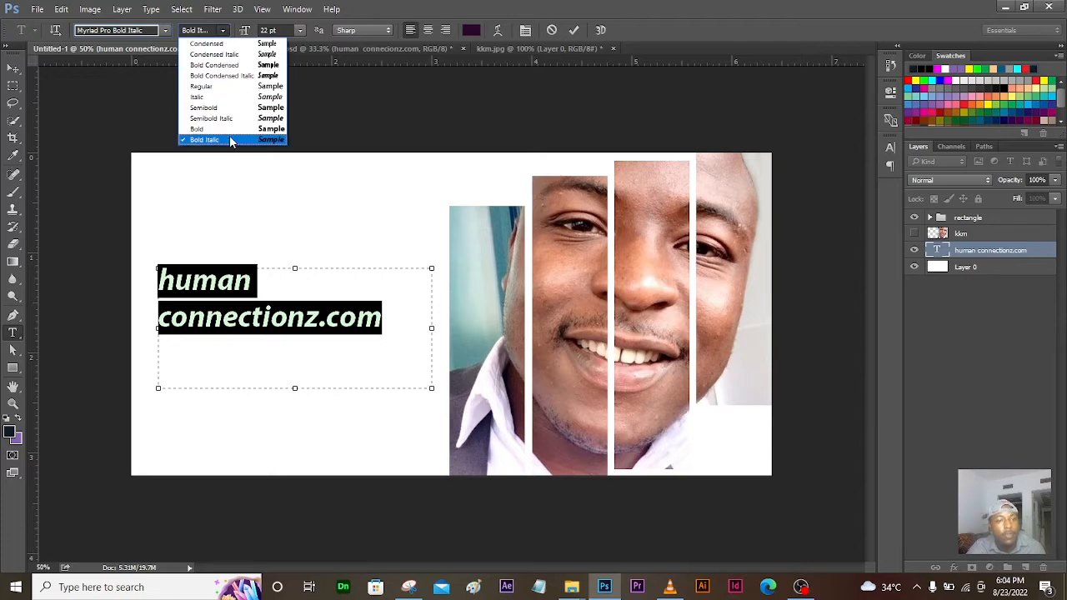
pyautogui.click(385, 9)
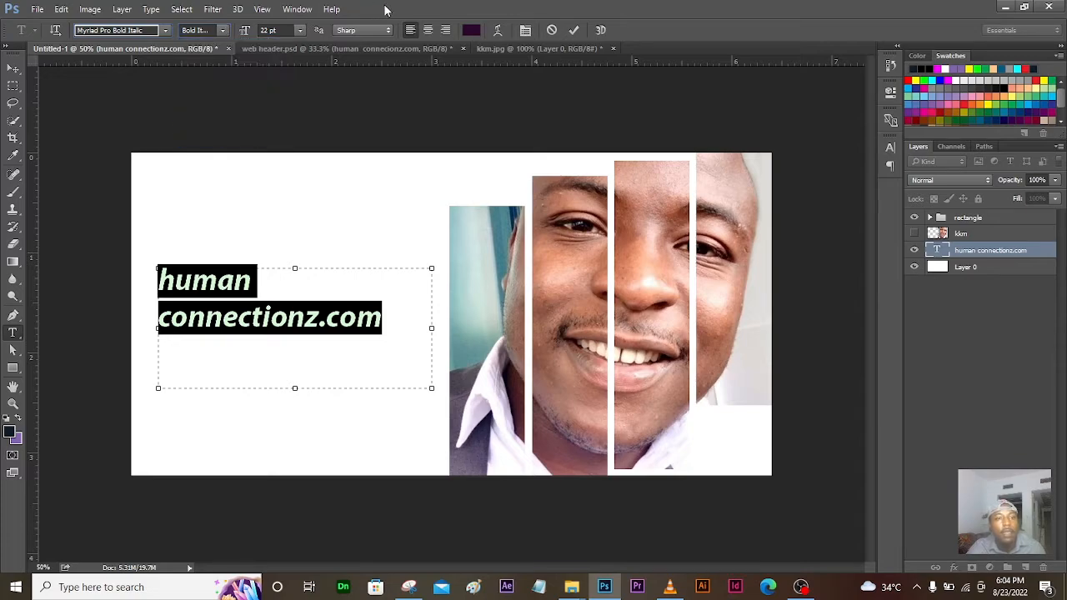
pyautogui.click(301, 35)
pyautogui.click(286, 22)
pyautogui.click(300, 30)
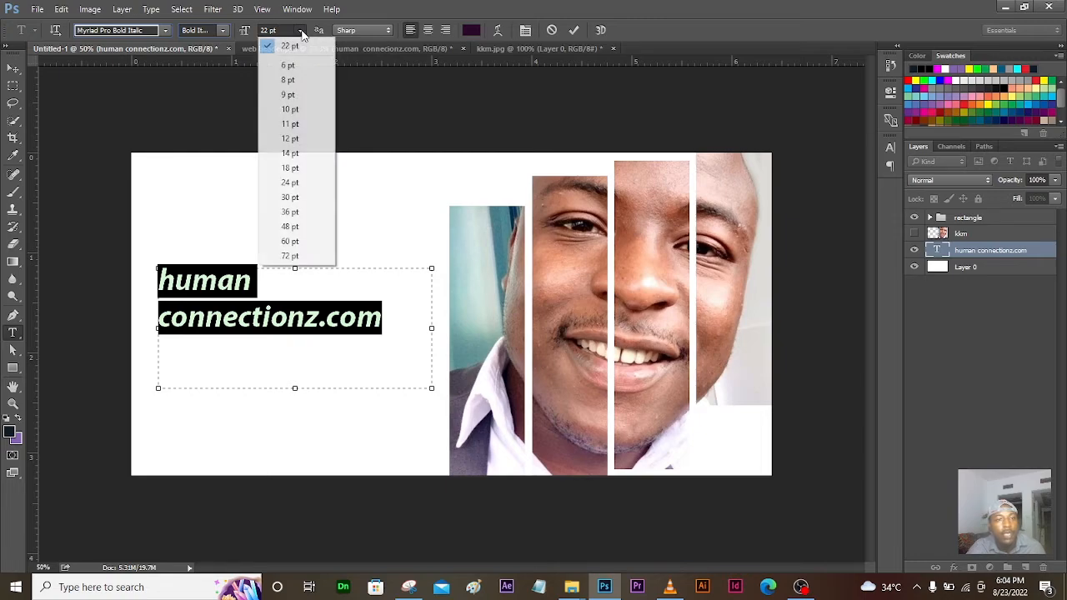
pyautogui.click(296, 116)
pyautogui.click(301, 30)
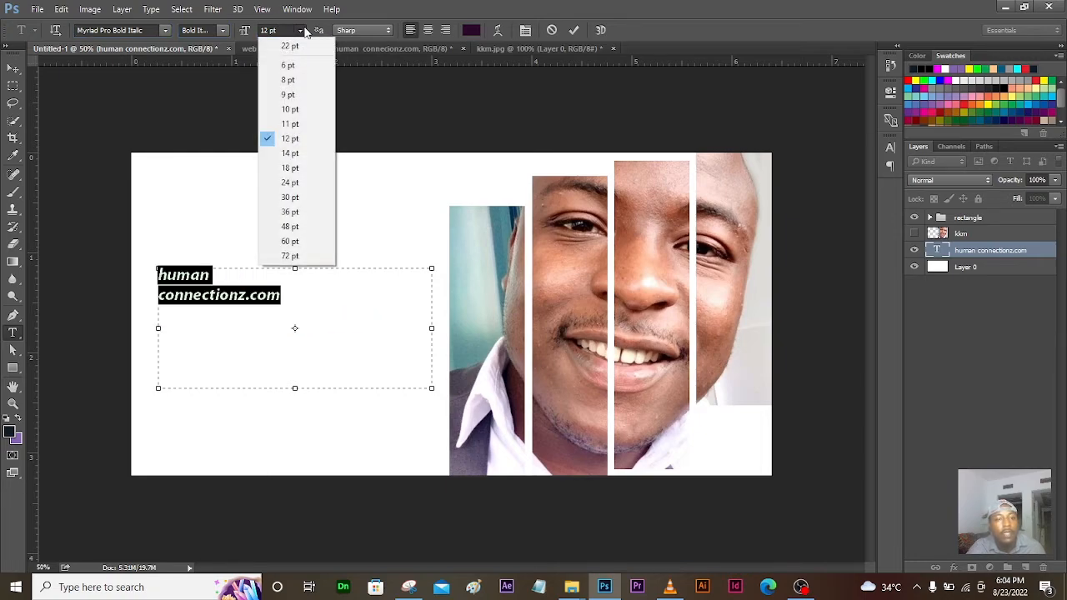
pyautogui.click(296, 211)
pyautogui.click(282, 30)
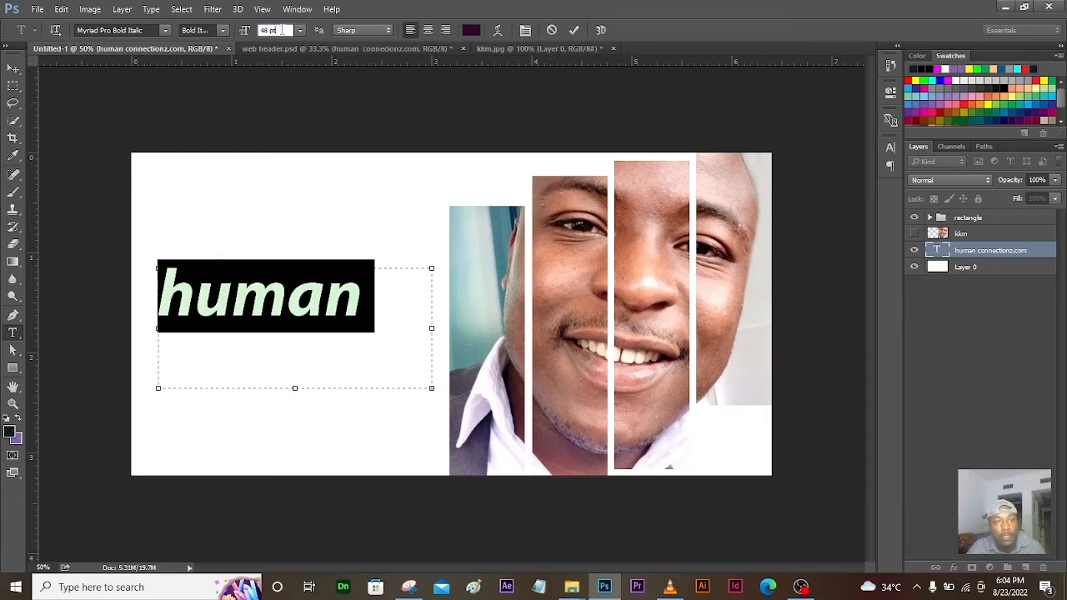
pyautogui.moveTo(287, 30); pyautogui.dragTo(191, 29)
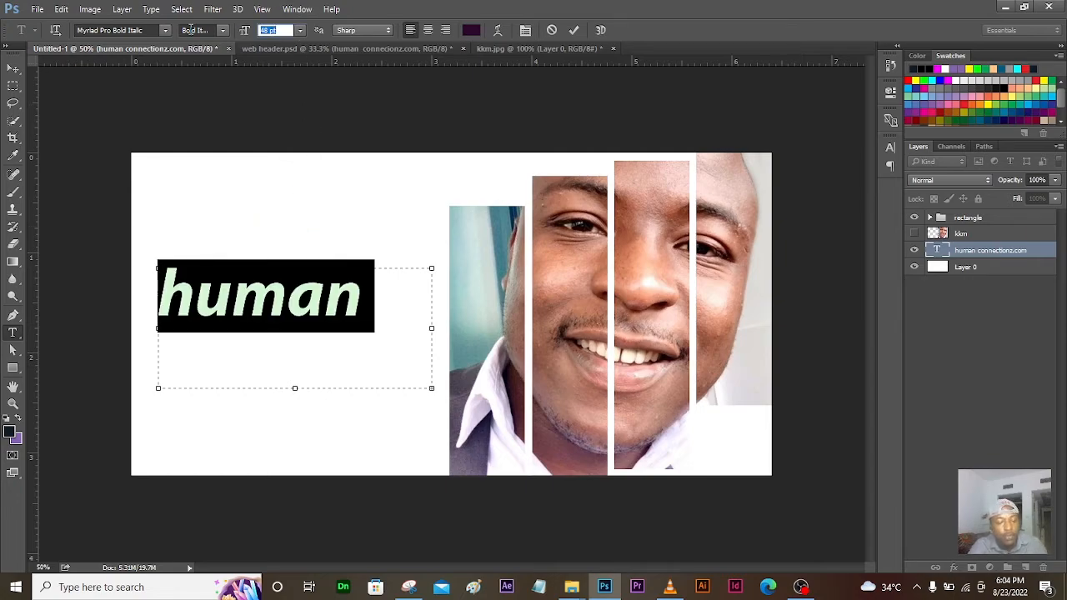
pyautogui.write('22')
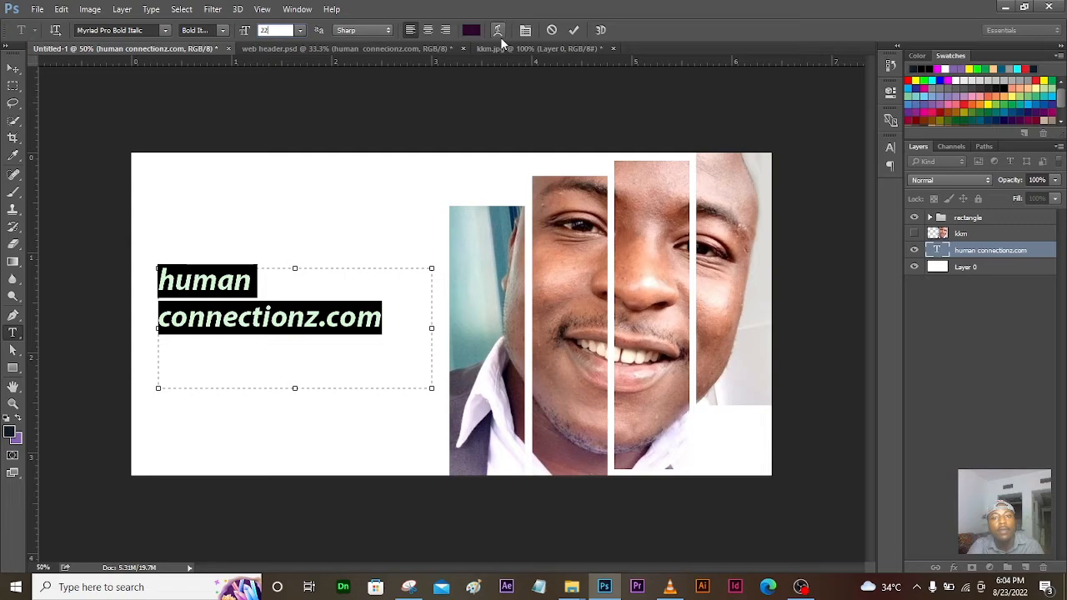
pyautogui.click(573, 35)
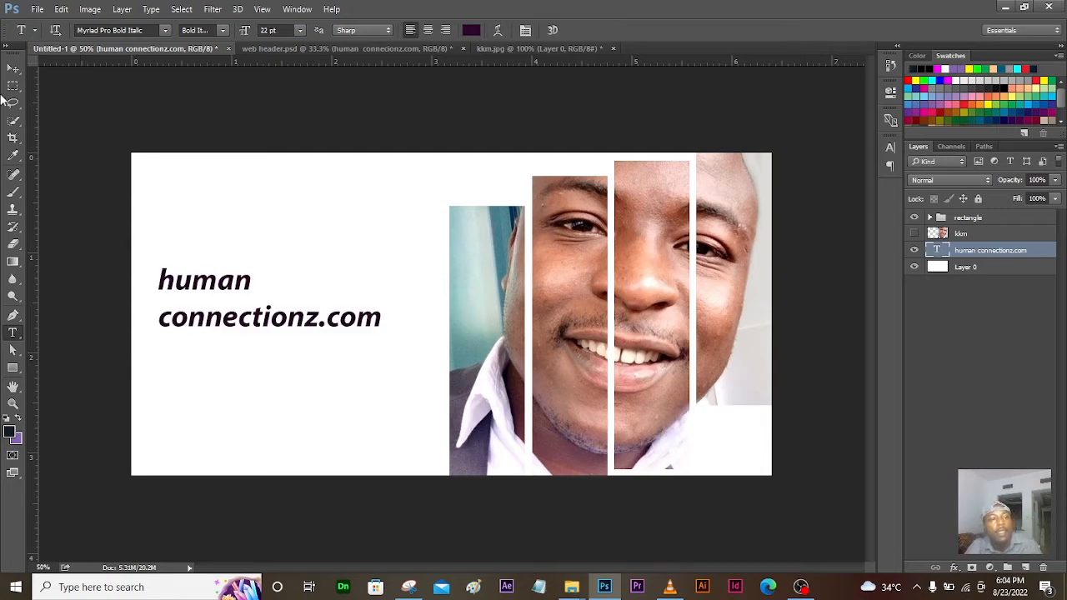
pyautogui.click(10, 70)
# Step: Glance at web header.psd, then expand the rectangle group in Untitled-1
pyautogui.click(289, 49)
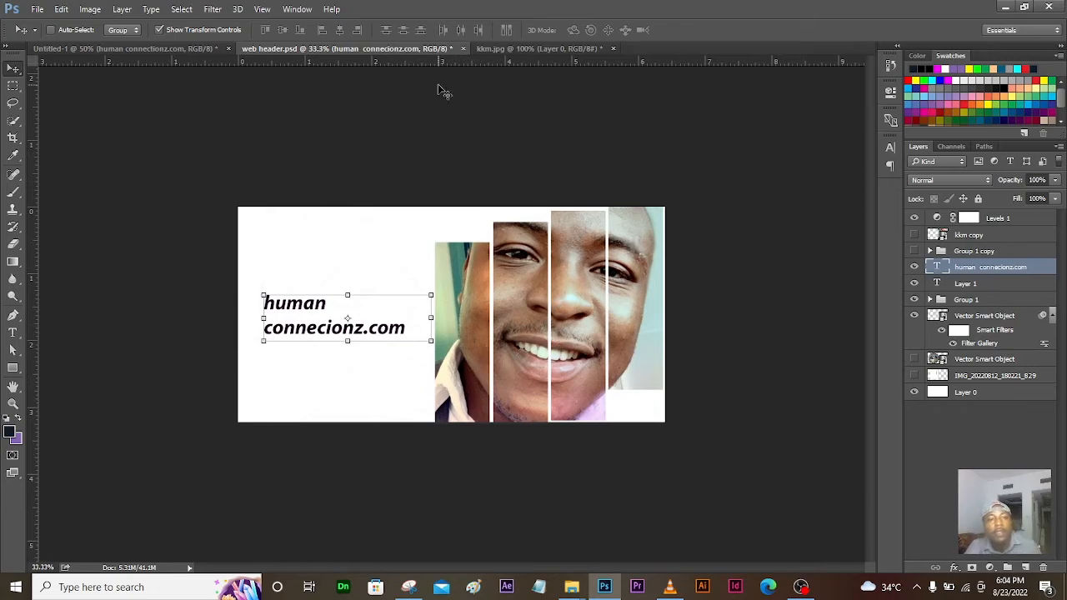
pyautogui.click(170, 50)
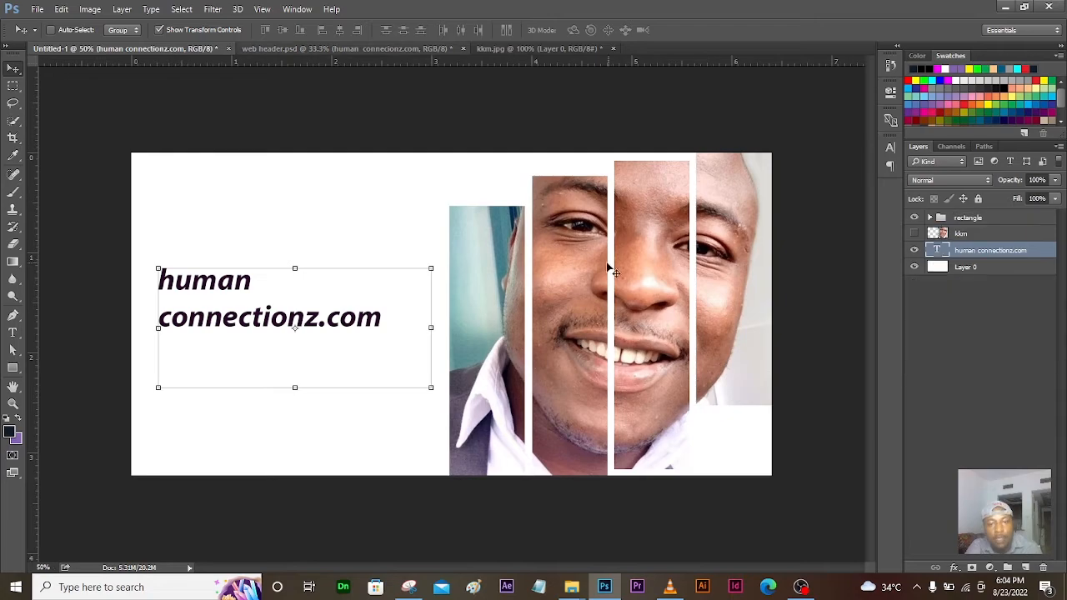
pyautogui.click(930, 217)
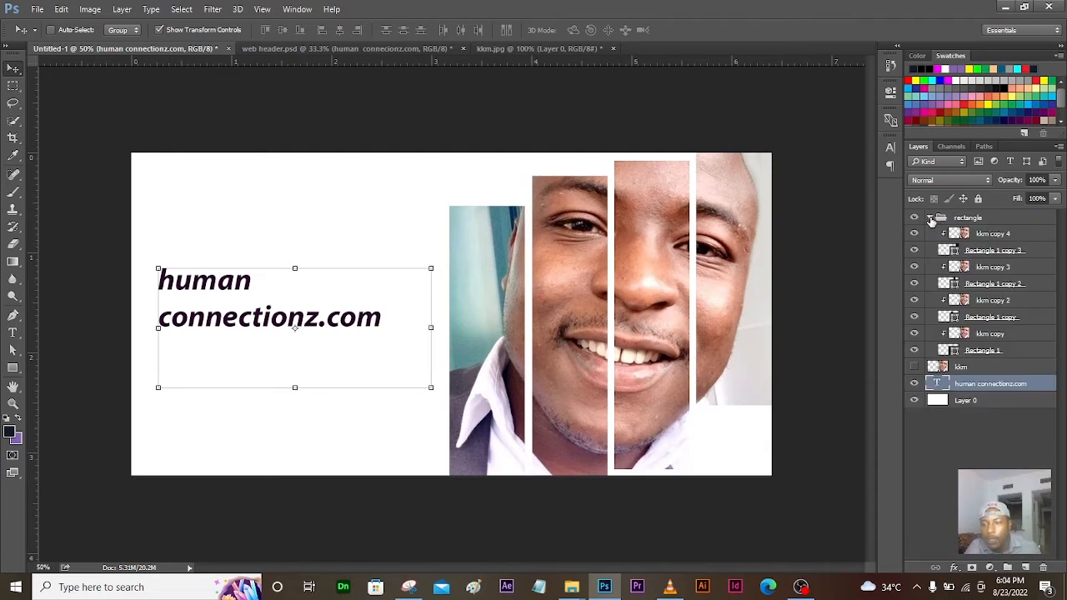
pyautogui.click(995, 366)
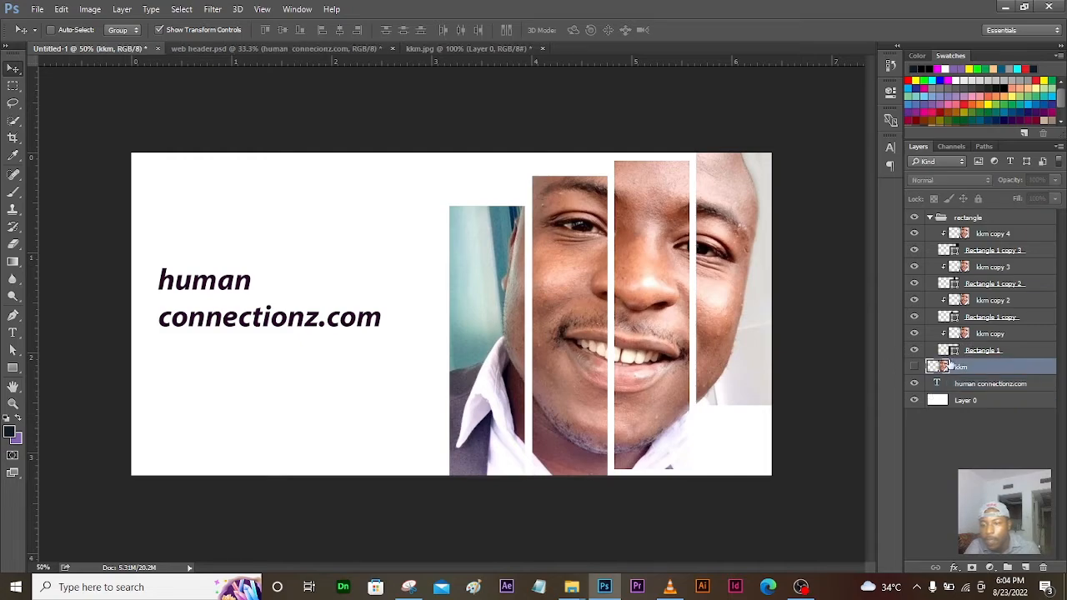
# Step: Toggle the kkm copy strip's visibility to compare, leaving it visible
pyautogui.click(984, 335)
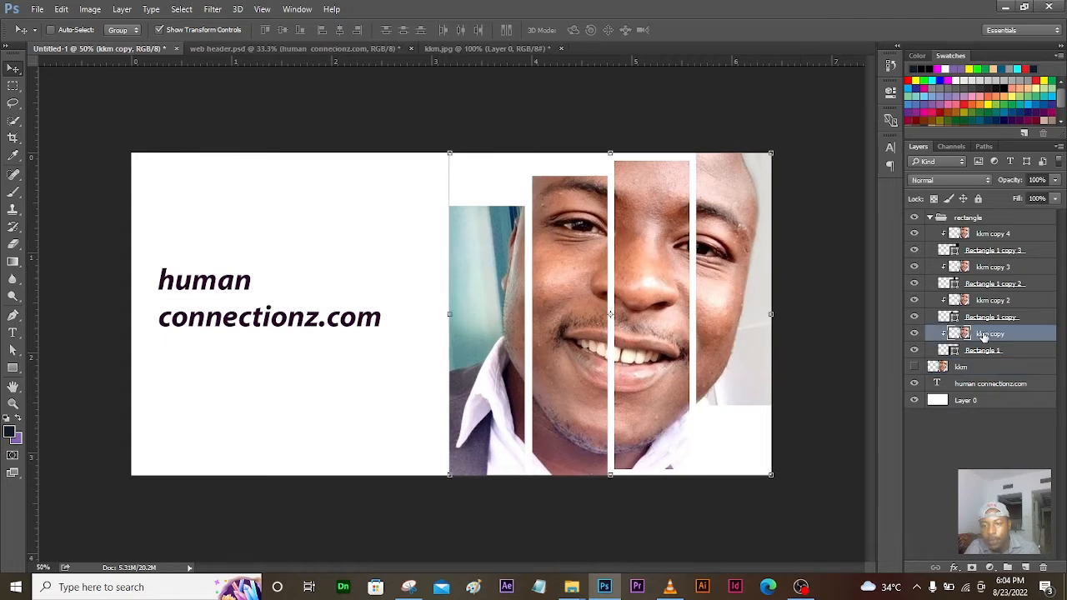
pyautogui.click(914, 333)
pyautogui.click(914, 334)
pyautogui.click(914, 333)
pyautogui.click(914, 333)
pyautogui.click(914, 334)
pyautogui.click(915, 334)
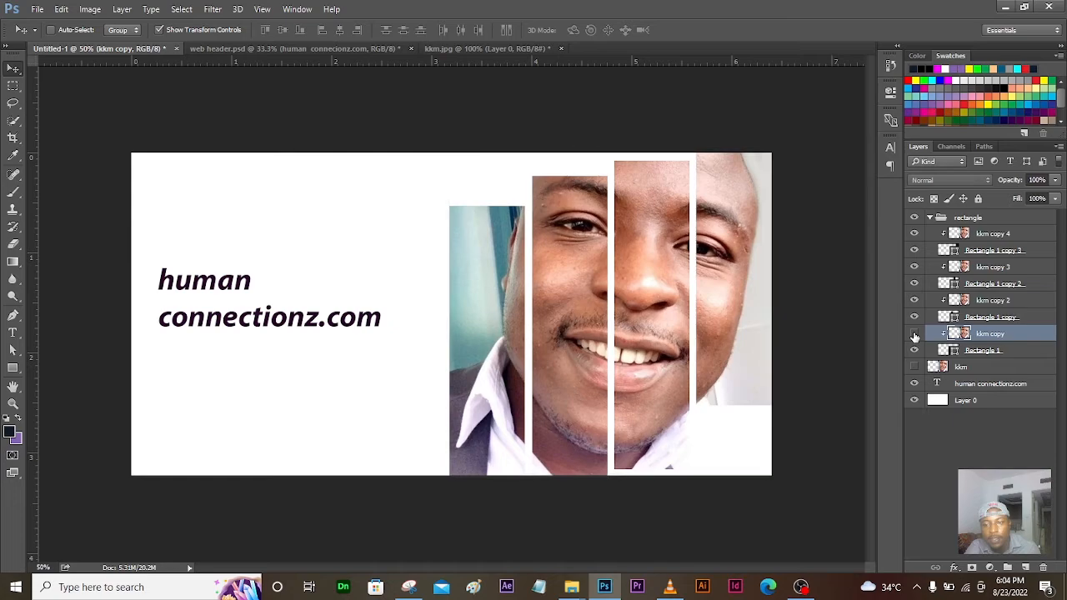
pyautogui.click(914, 333)
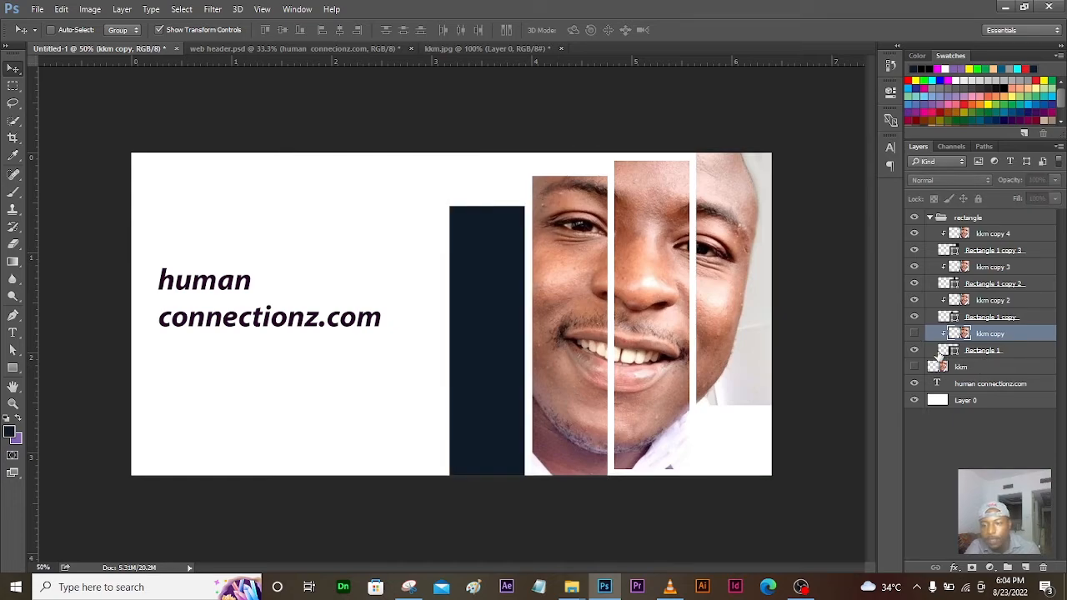
pyautogui.click(914, 333)
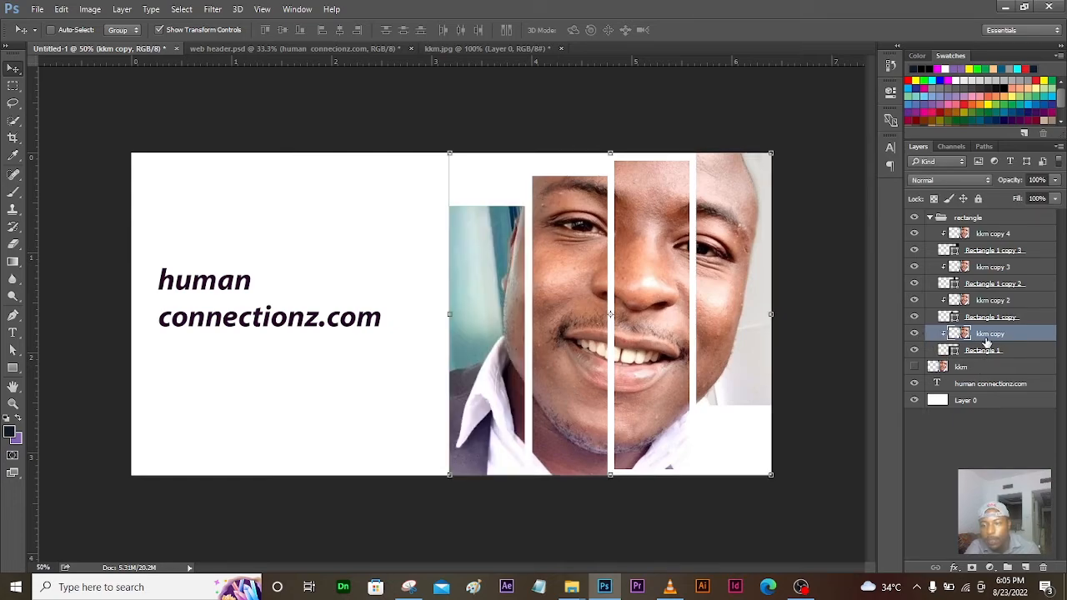
# Step: Add a Gradient Overlay effect to kkm copy and open its gradient in the Gradient Editor
pyautogui.click(956, 569)
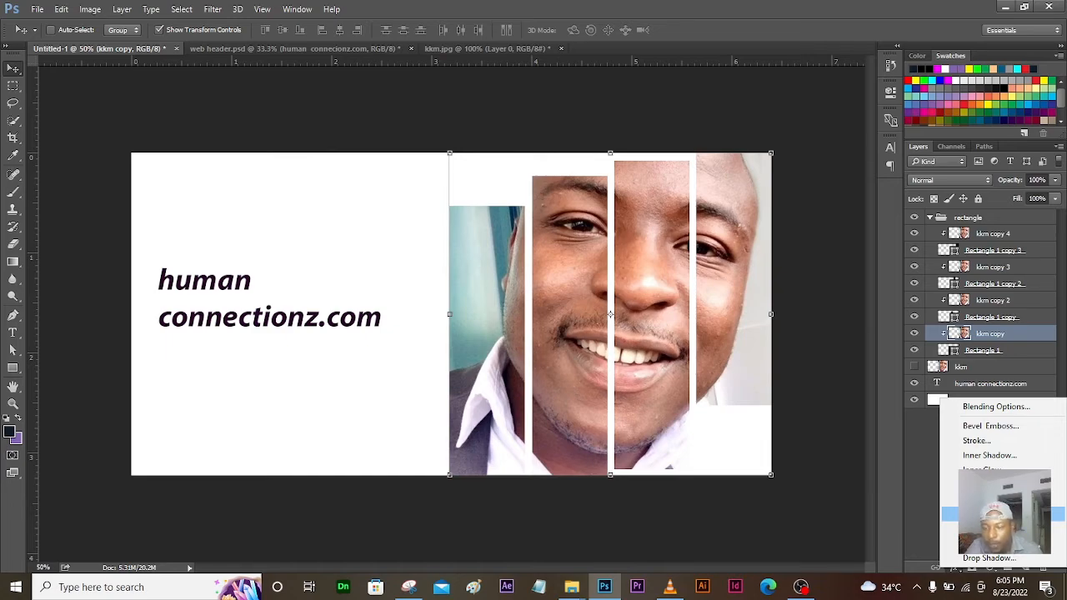
pyautogui.click(992, 514)
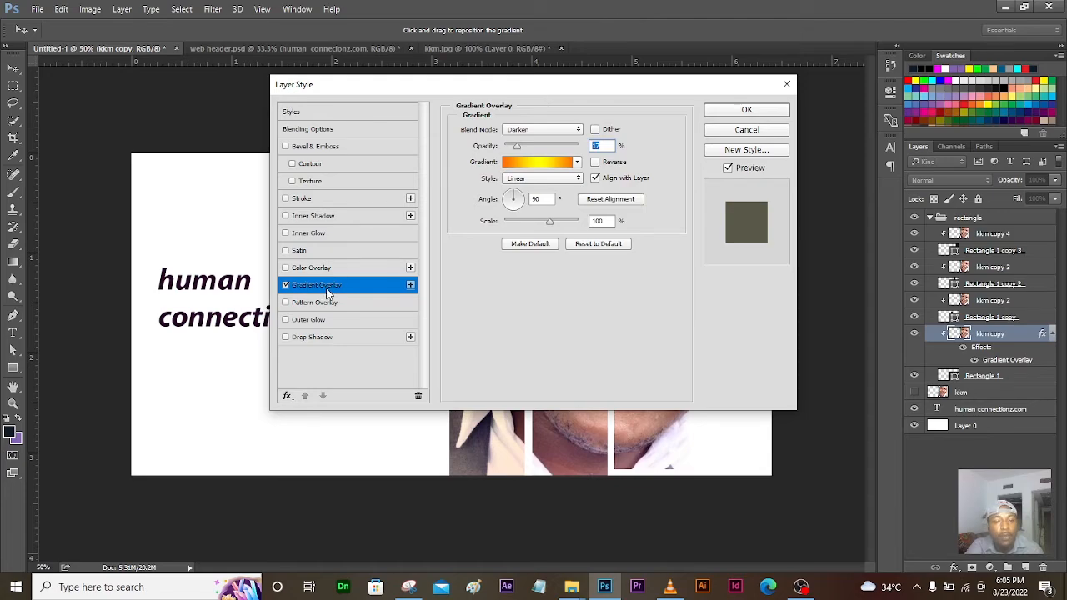
pyautogui.moveTo(503, 94); pyautogui.dragTo(683, 126)
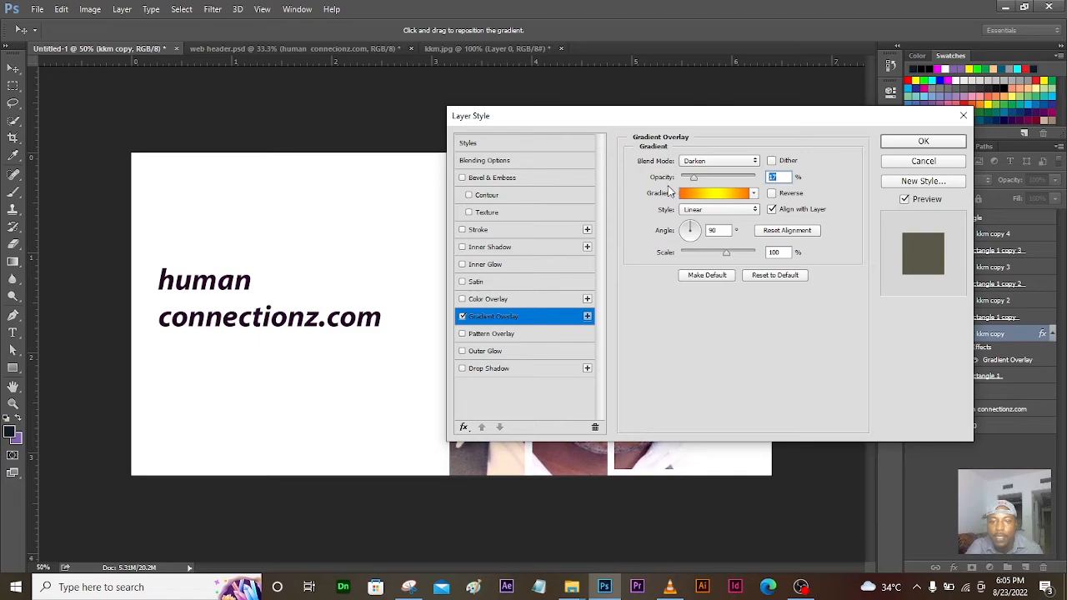
pyautogui.click(729, 196)
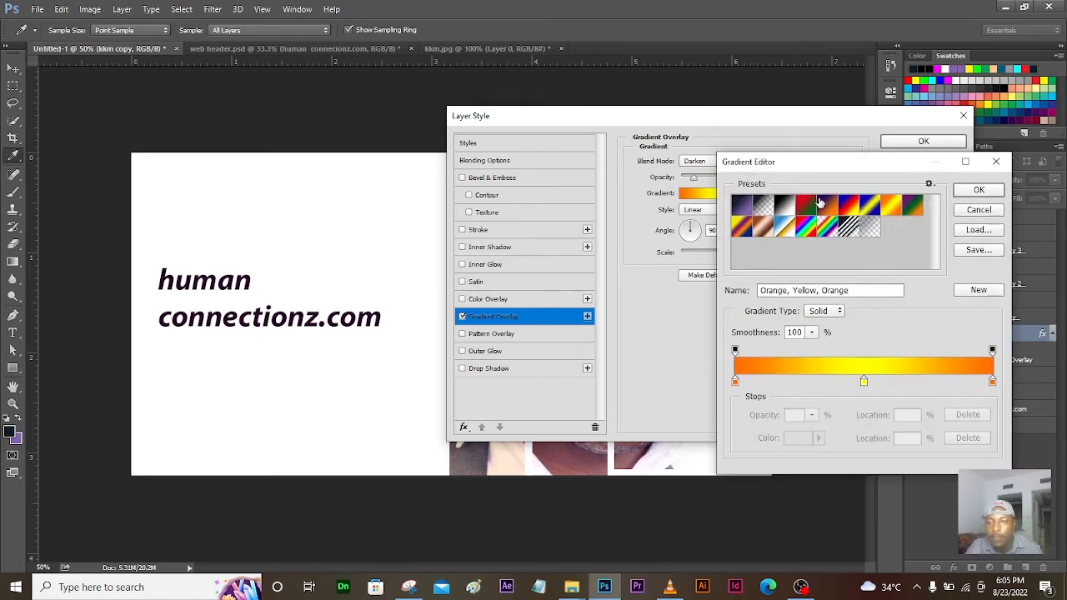
# Step: Choose the Orange, Yellow, Orange gradient preset, dismissing the rename prompts
pyautogui.doubleClick(894, 209)
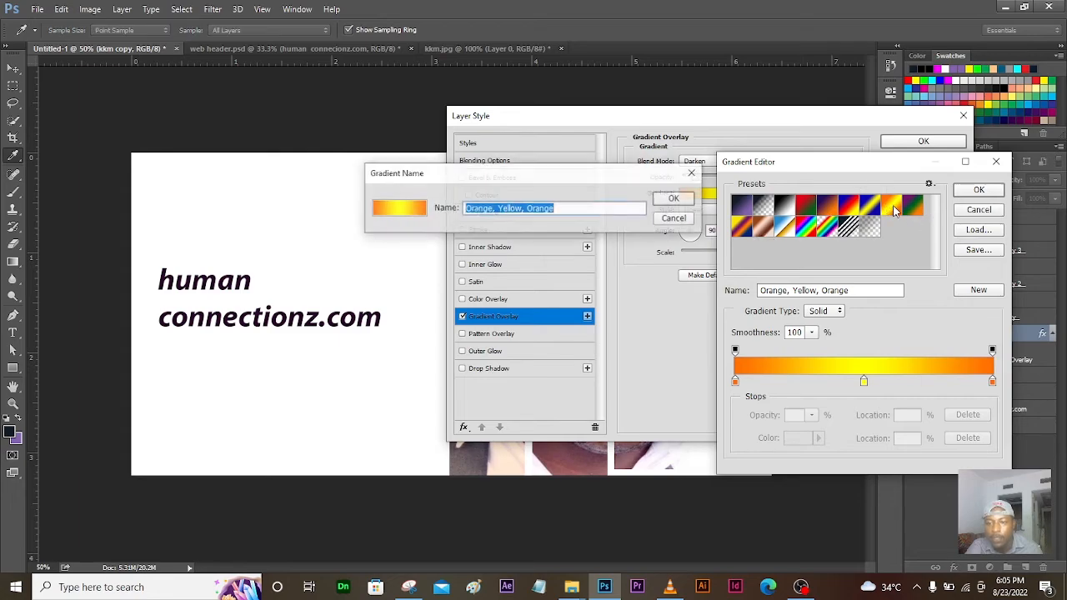
pyautogui.click(693, 175)
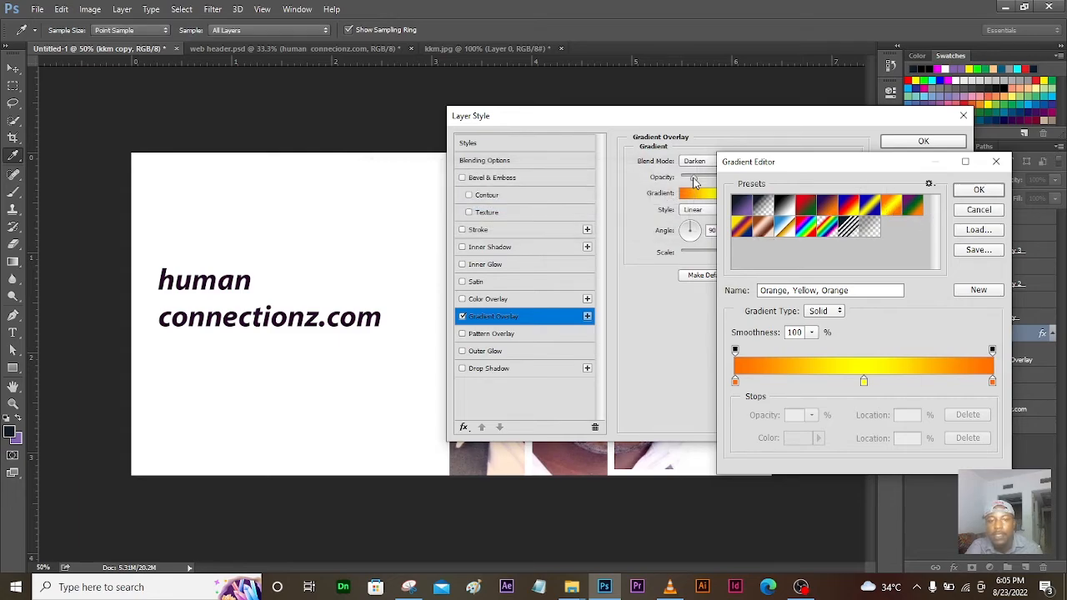
pyautogui.doubleClick(895, 209)
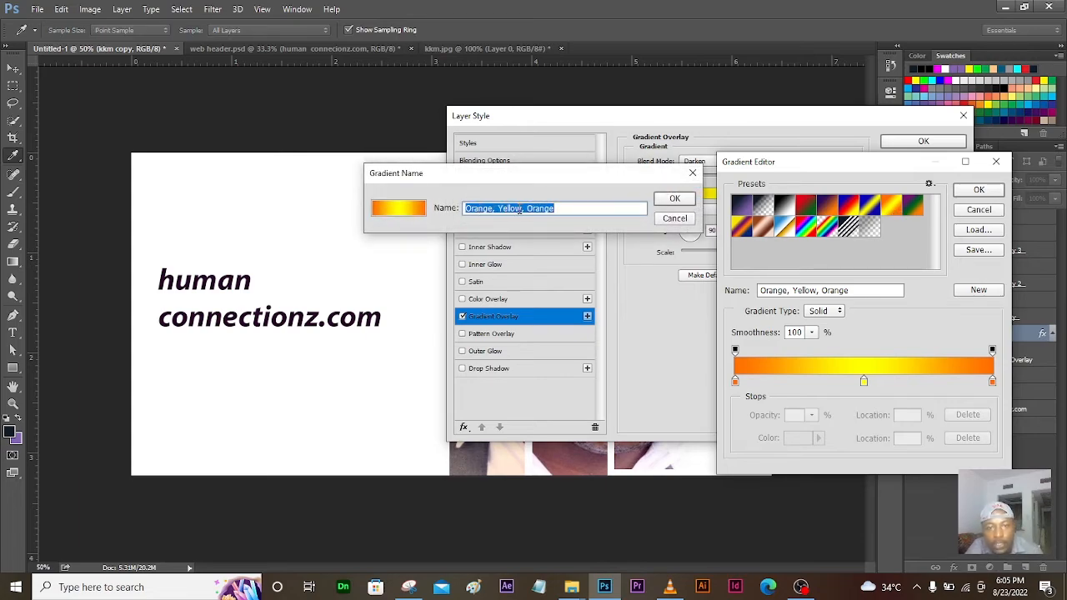
pyautogui.click(693, 172)
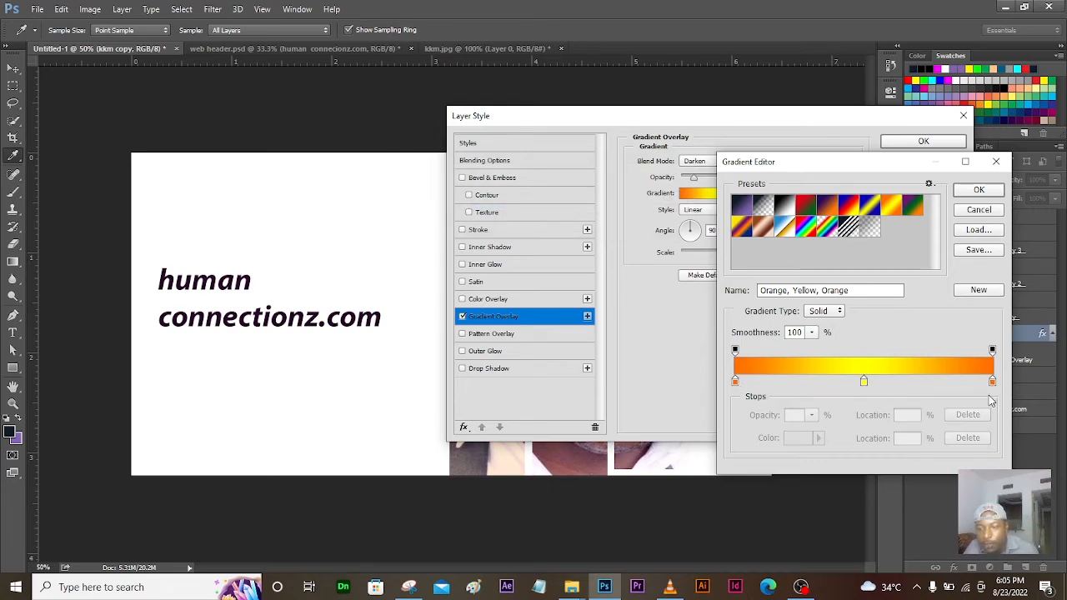
# Step: Keep the gradient's orange, yellow and orange stop colours and accept the gradient
pyautogui.doubleClick(735, 381)
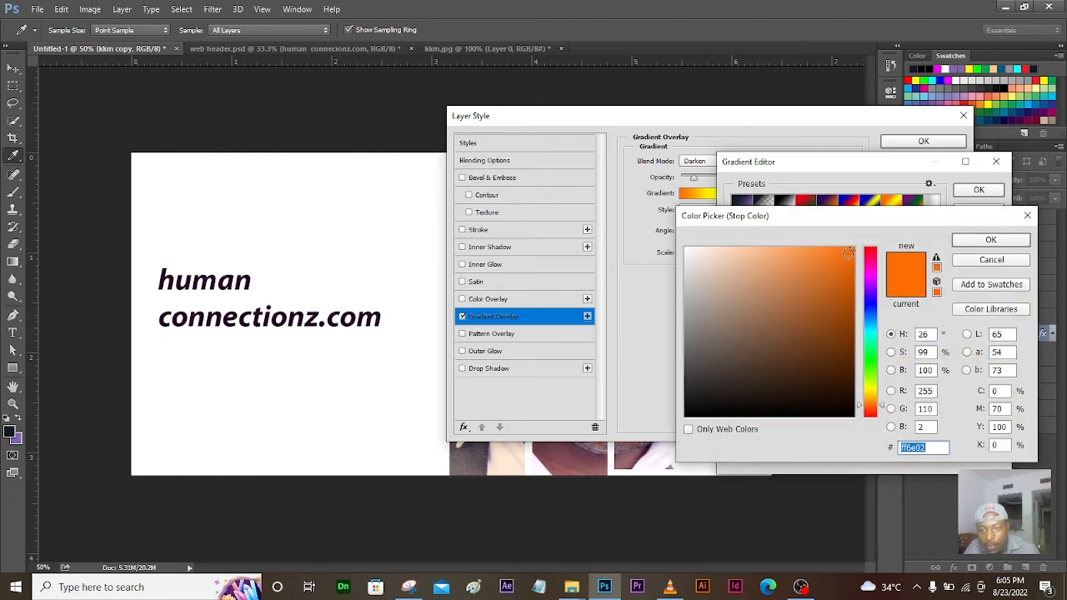
pyautogui.click(1018, 242)
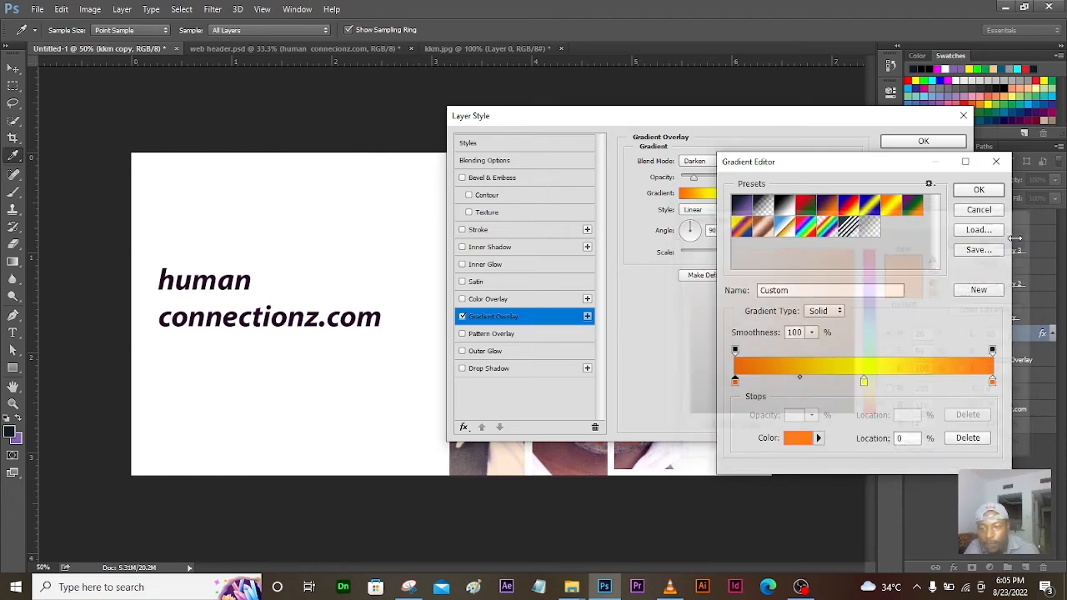
pyautogui.doubleClick(864, 382)
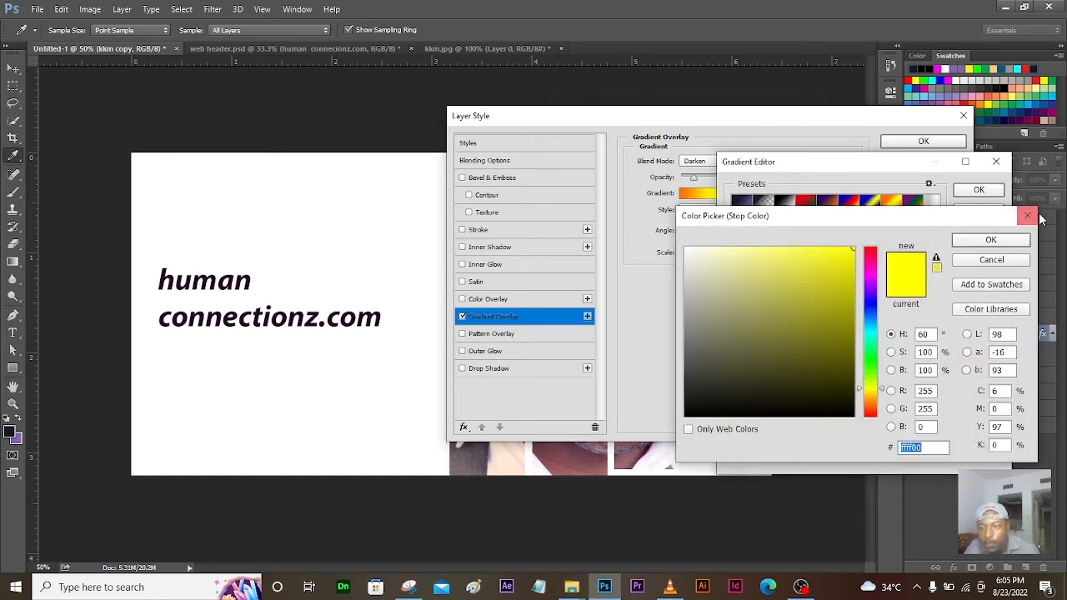
pyautogui.click(990, 240)
pyautogui.doubleClick(992, 383)
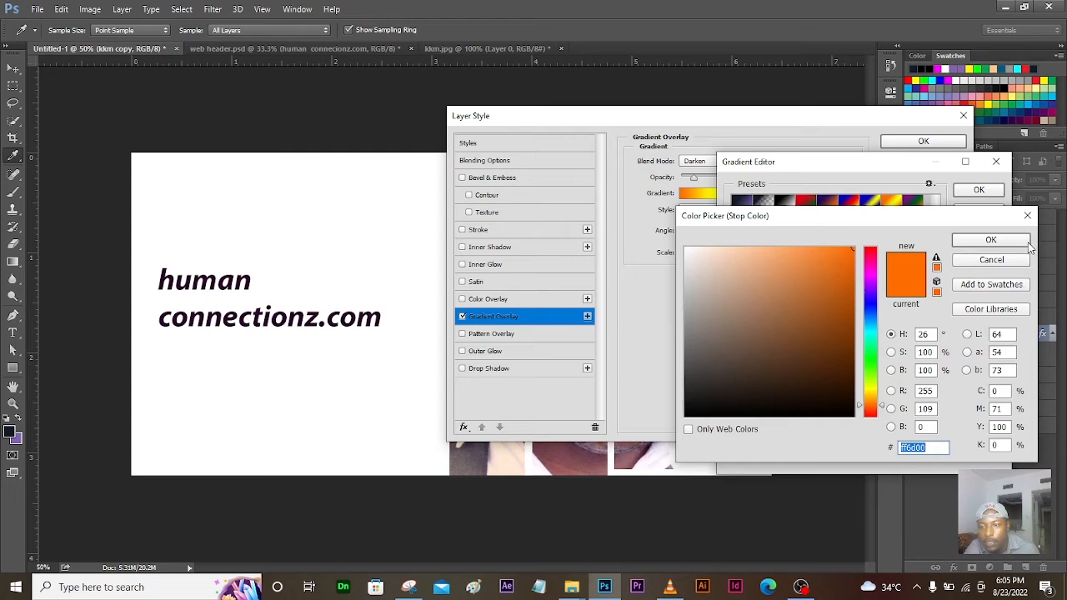
pyautogui.click(1019, 242)
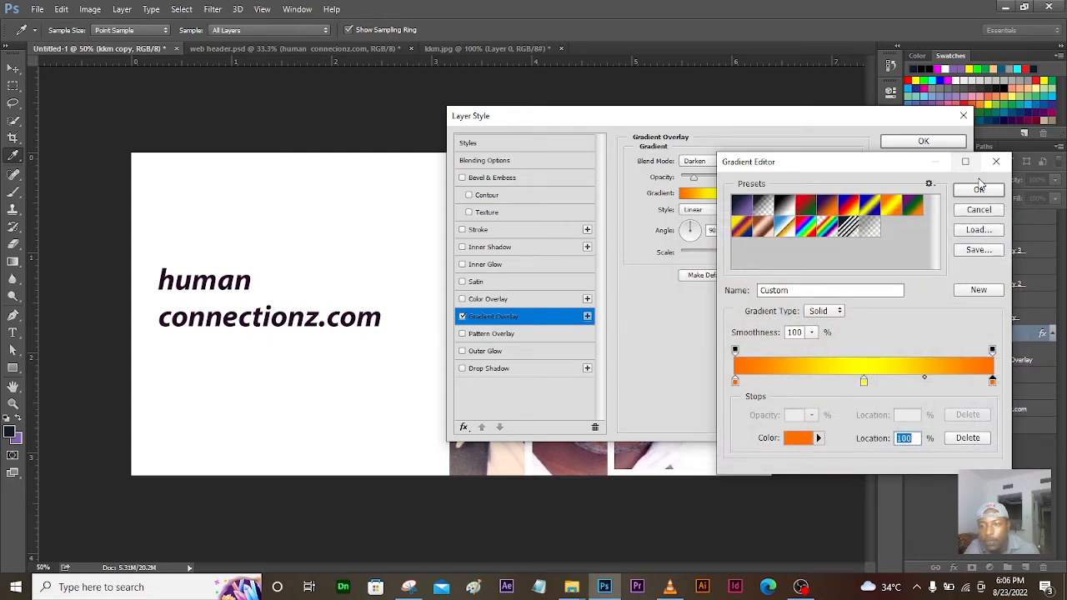
pyautogui.click(978, 190)
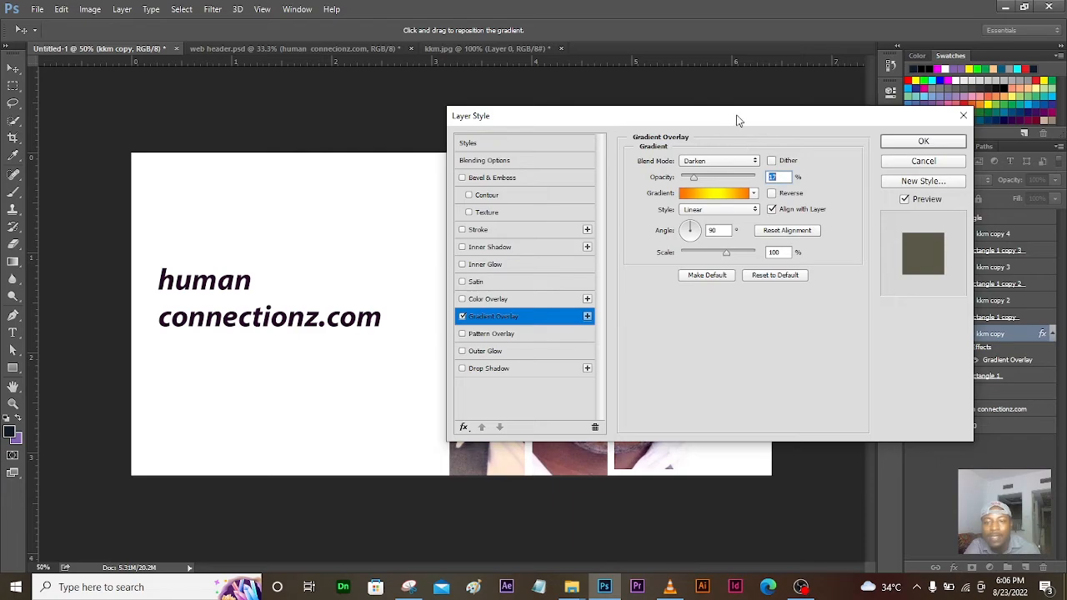
# Step: Keep the overlay on Darken at 17% opacity and apply it to kkm copy
pyautogui.moveTo(739, 119); pyautogui.dragTo(918, 109)
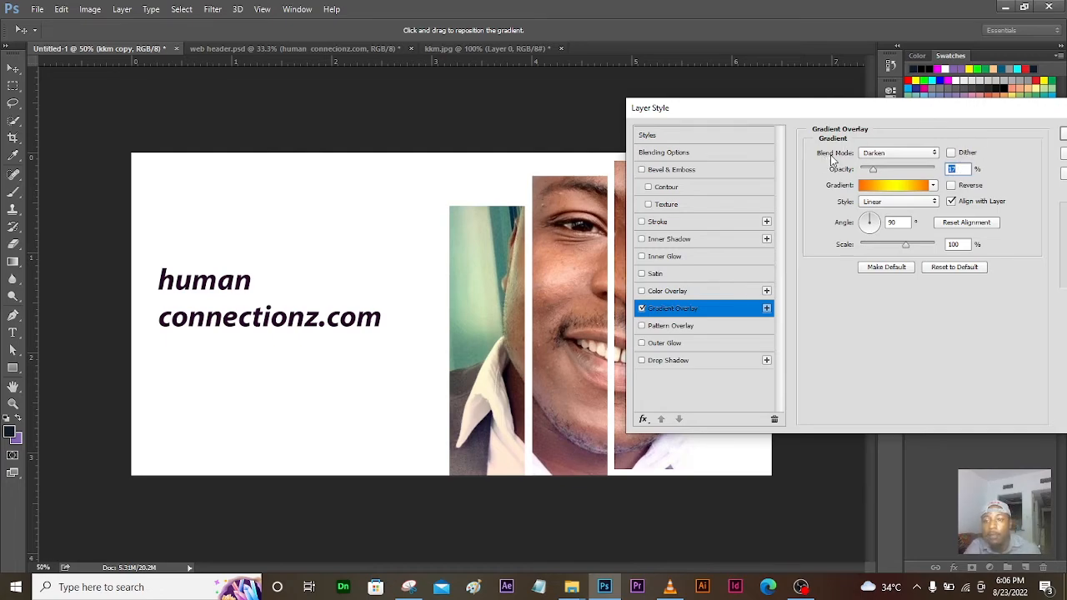
pyautogui.click(935, 155)
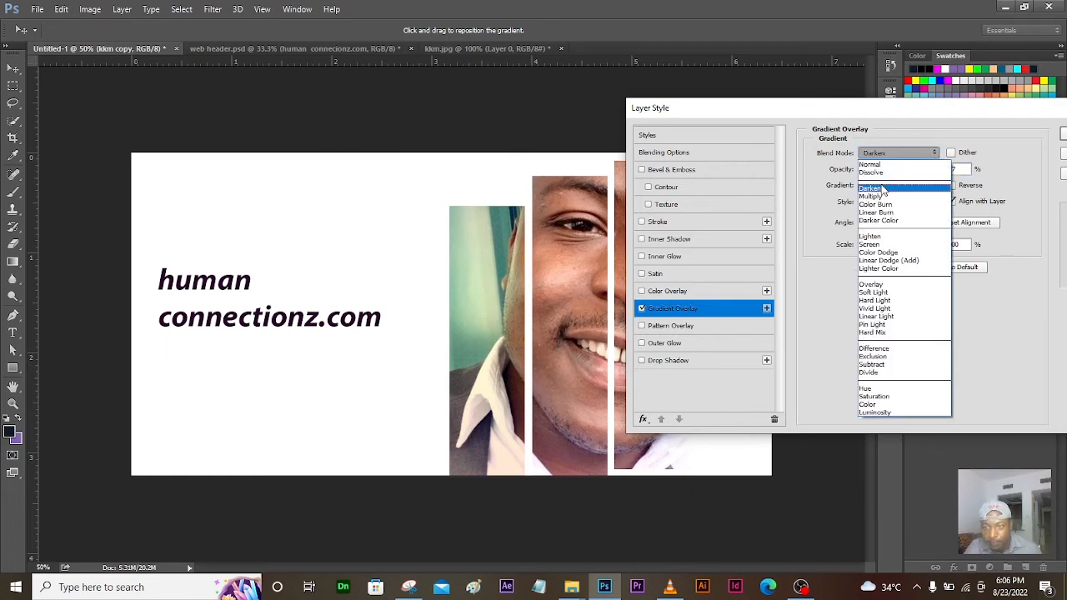
pyautogui.click(946, 110)
pyautogui.moveTo(909, 105); pyautogui.dragTo(738, 114)
pyautogui.click(950, 149)
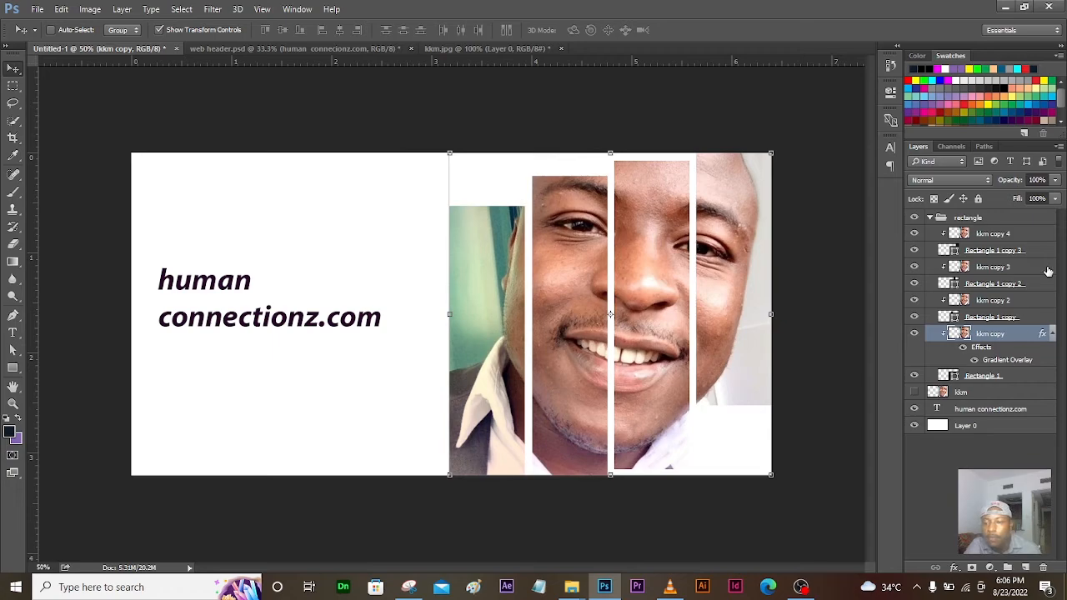
pyautogui.click(986, 301)
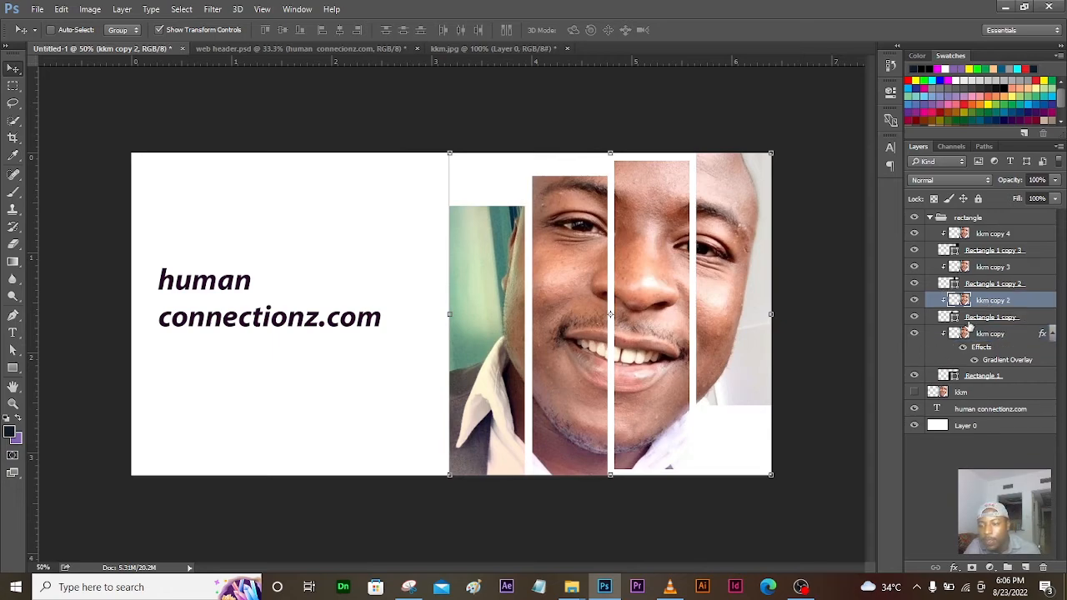
pyautogui.click(914, 301)
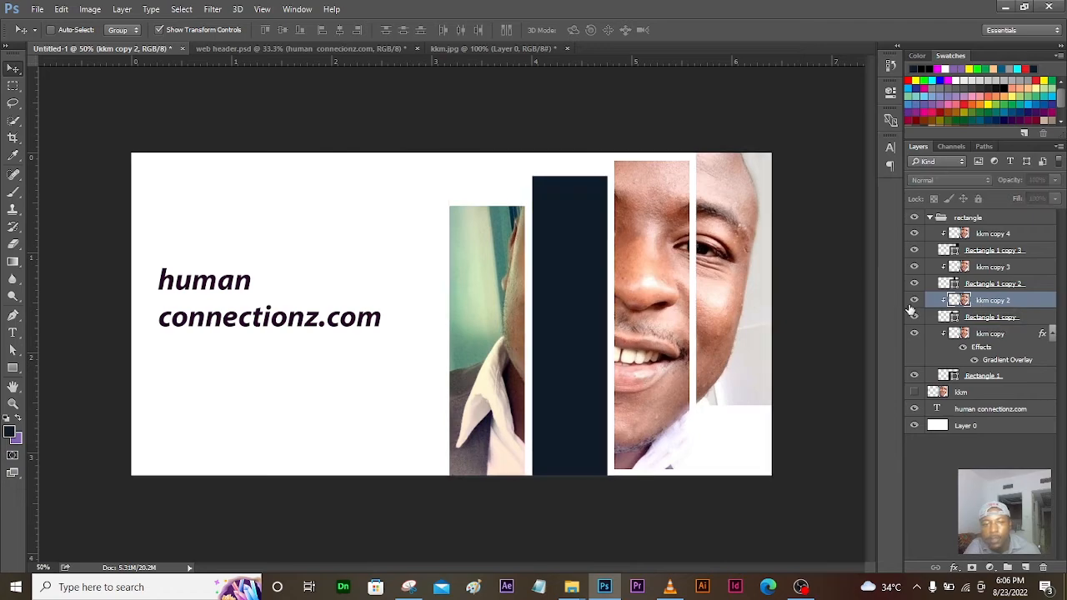
pyautogui.click(954, 568)
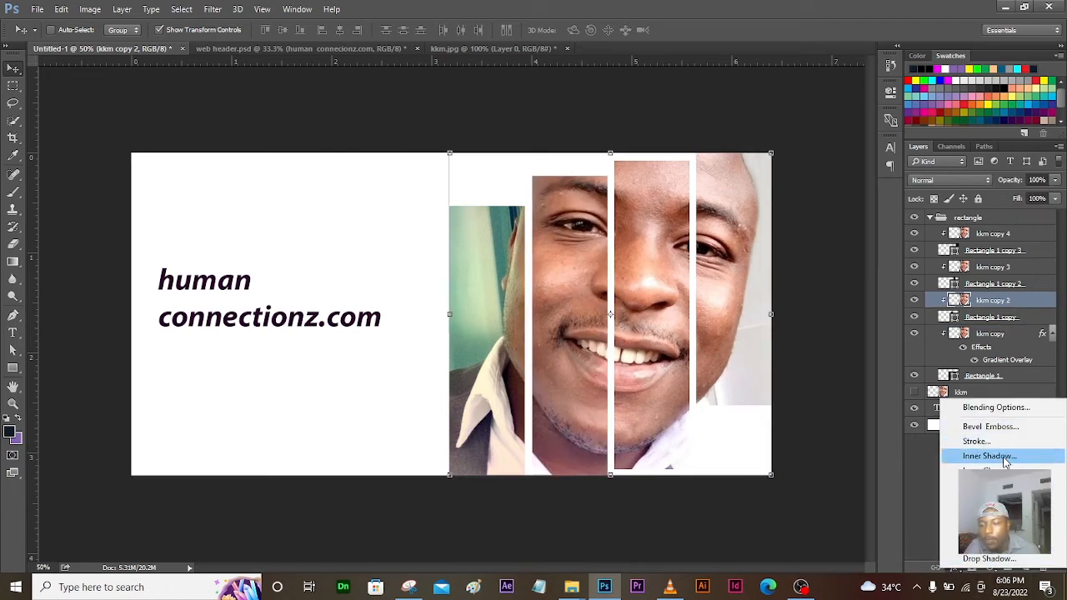
pyautogui.click(988, 516)
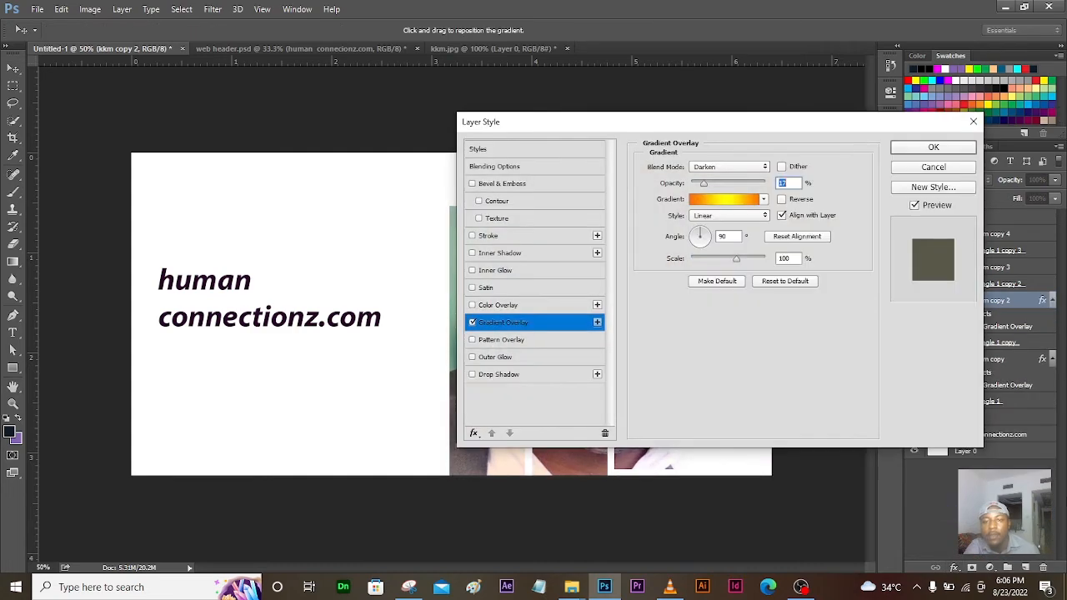
pyautogui.click(233, 46)
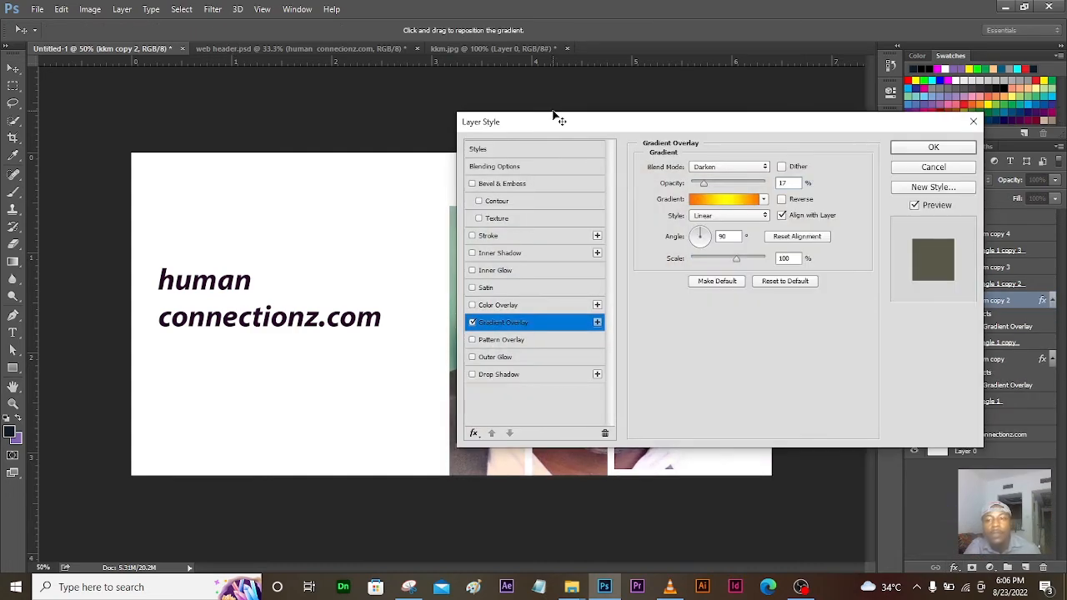
pyautogui.click(973, 121)
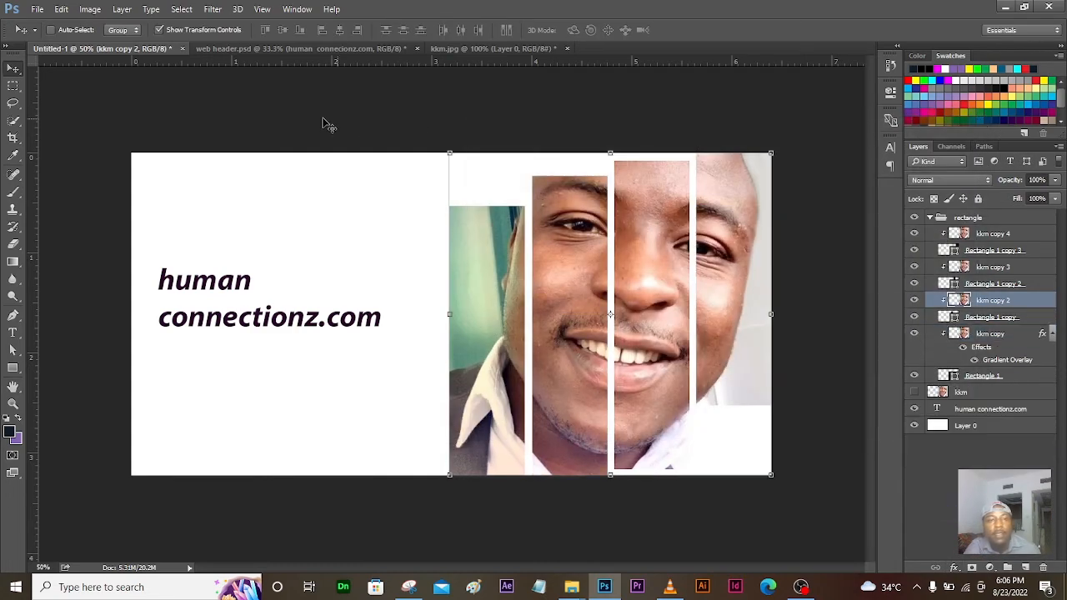
pyautogui.click(303, 48)
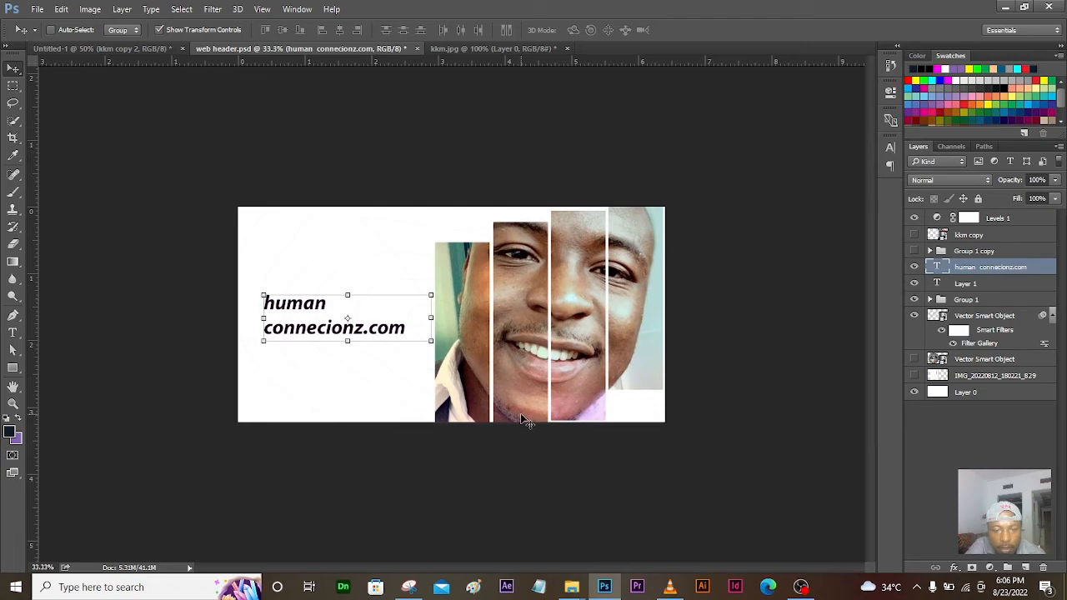
pyautogui.click(156, 48)
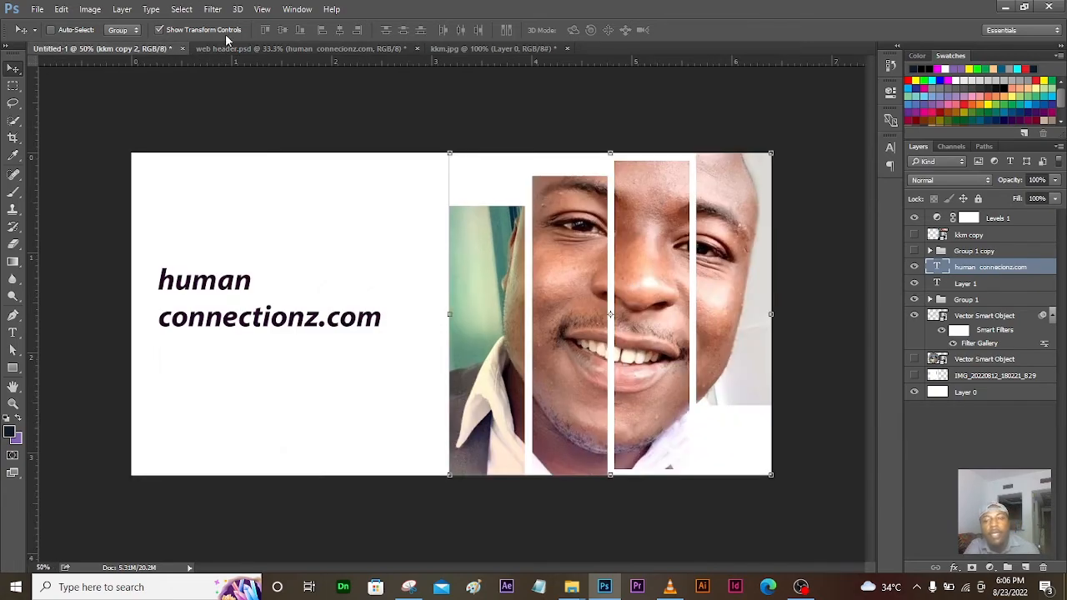
# Step: Add a gradient overlay to kkm copy 2 and set its left stop to magenta
pyautogui.click(956, 567)
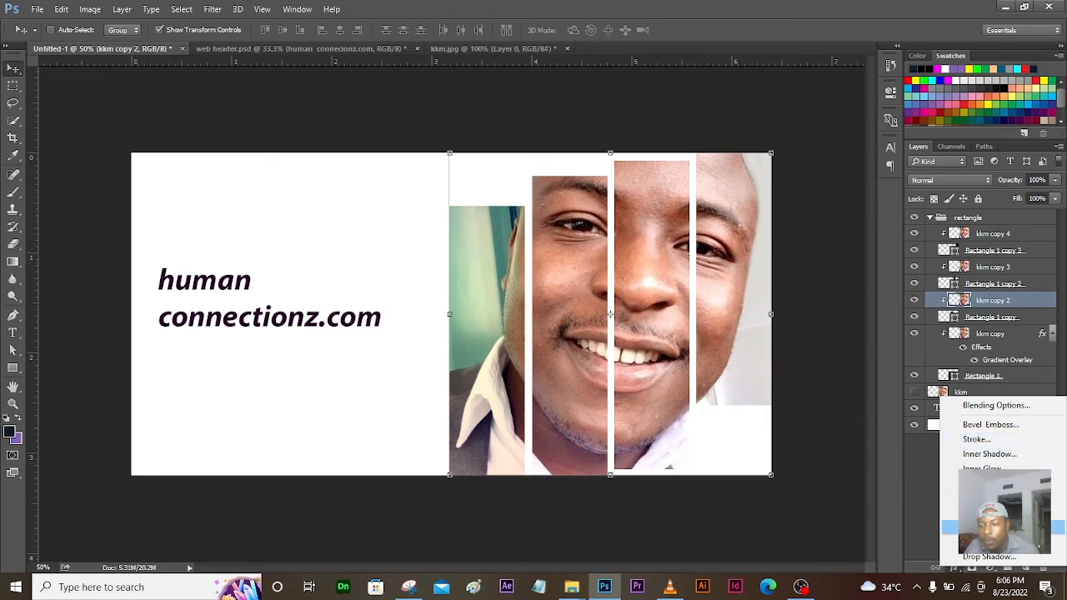
pyautogui.click(992, 512)
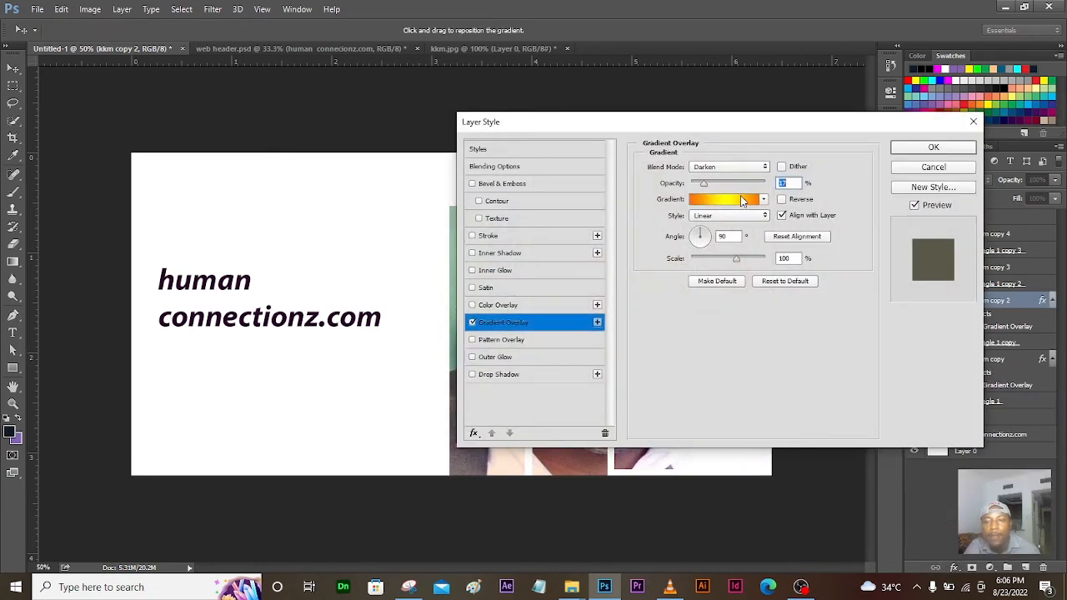
pyautogui.click(742, 200)
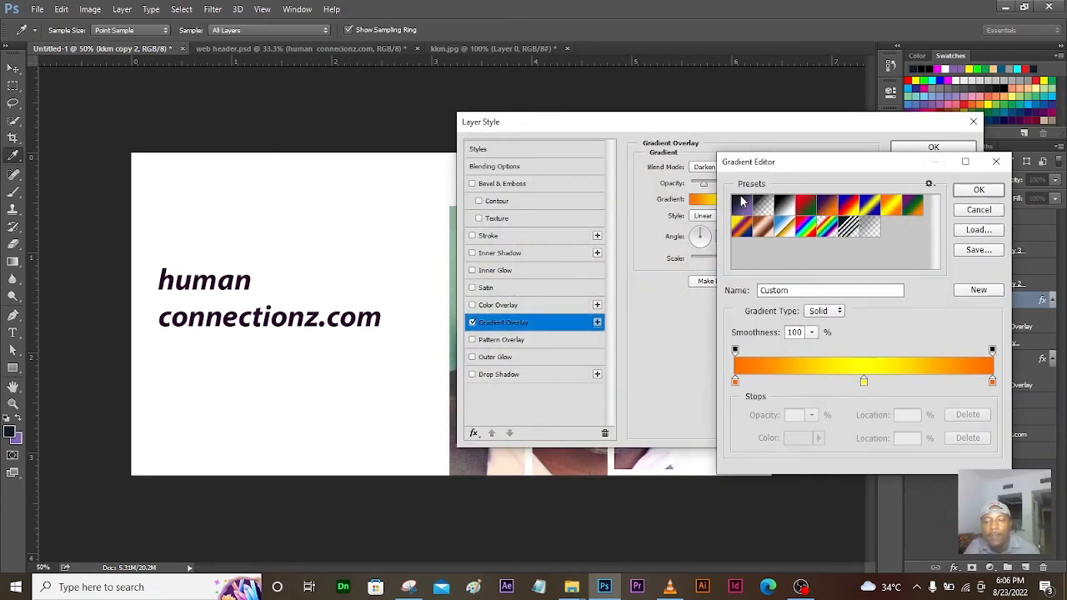
pyautogui.doubleClick(734, 382)
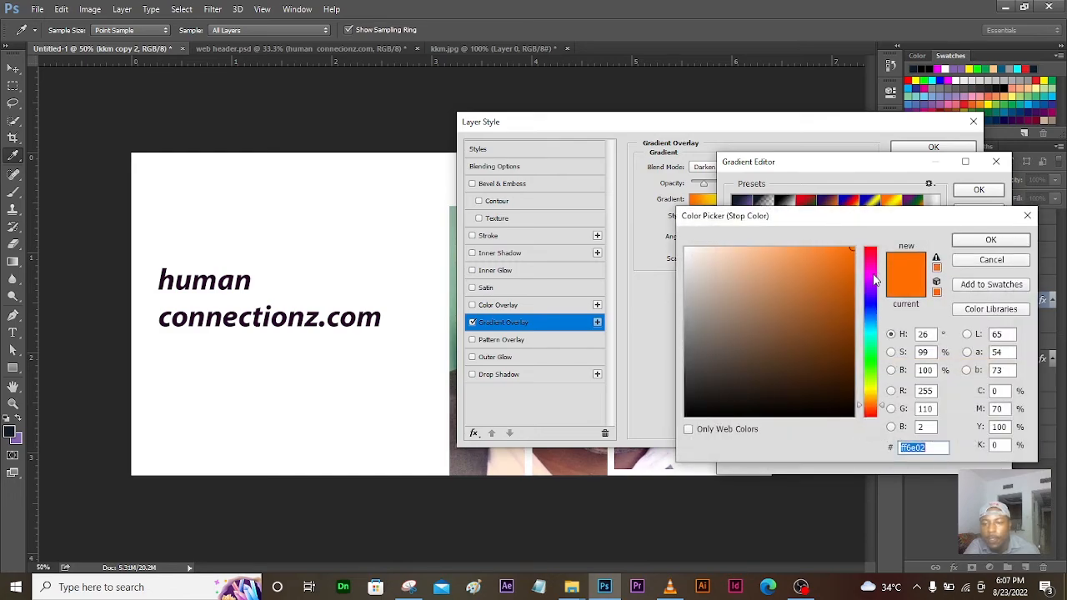
pyautogui.click(869, 275)
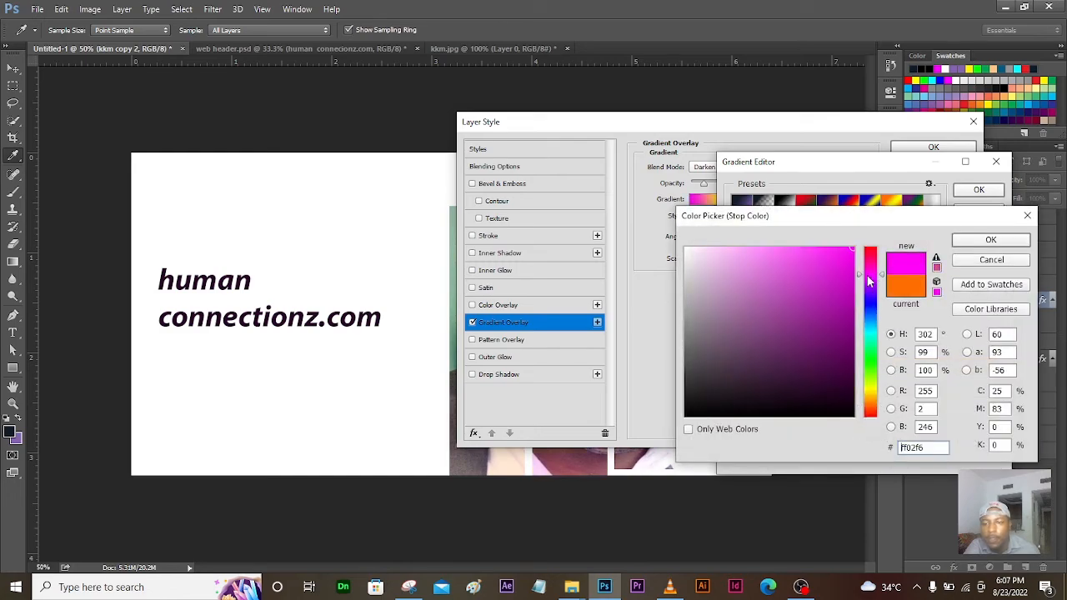
pyautogui.click(990, 240)
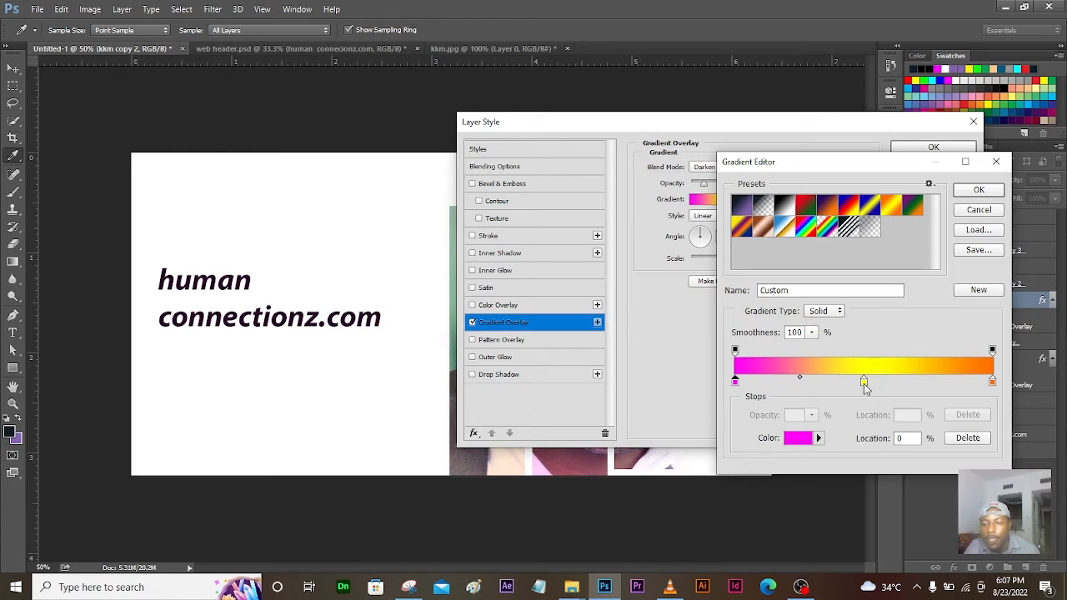
# Step: Delete the middle yellow stop, set the right stop to cyan (00deff), and apply the overlay
pyautogui.moveTo(864, 385); pyautogui.dragTo(865, 430)
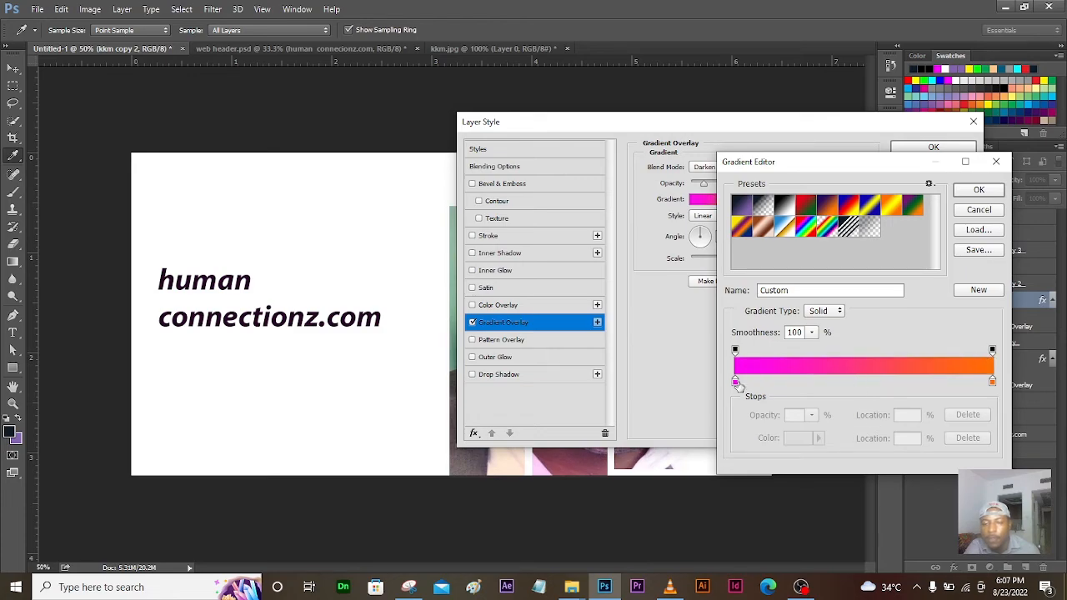
pyautogui.moveTo(763, 163); pyautogui.dragTo(153, 292)
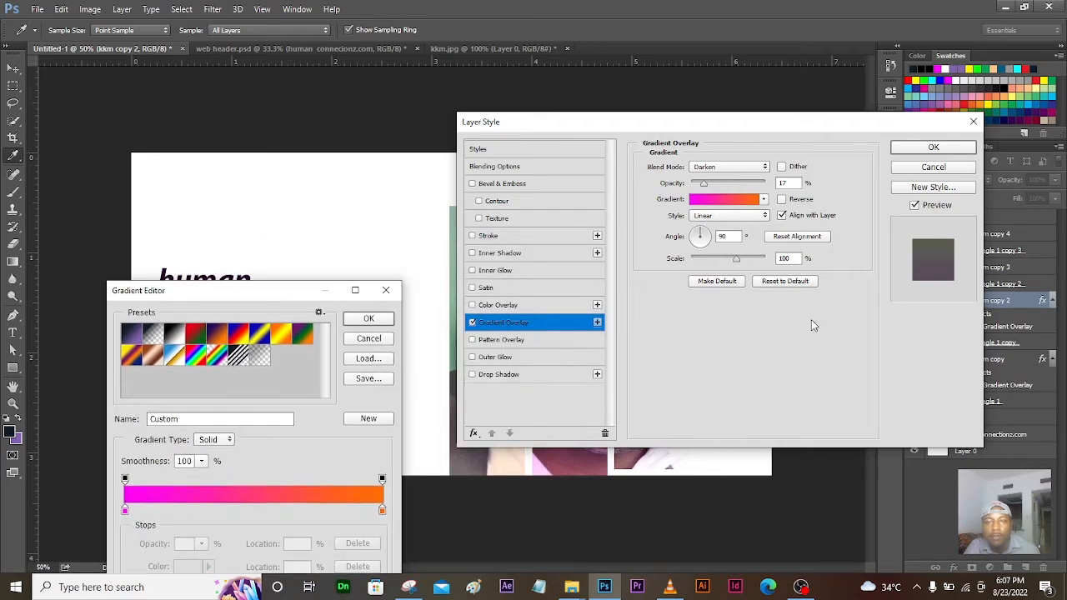
pyautogui.moveTo(298, 291); pyautogui.dragTo(875, 81)
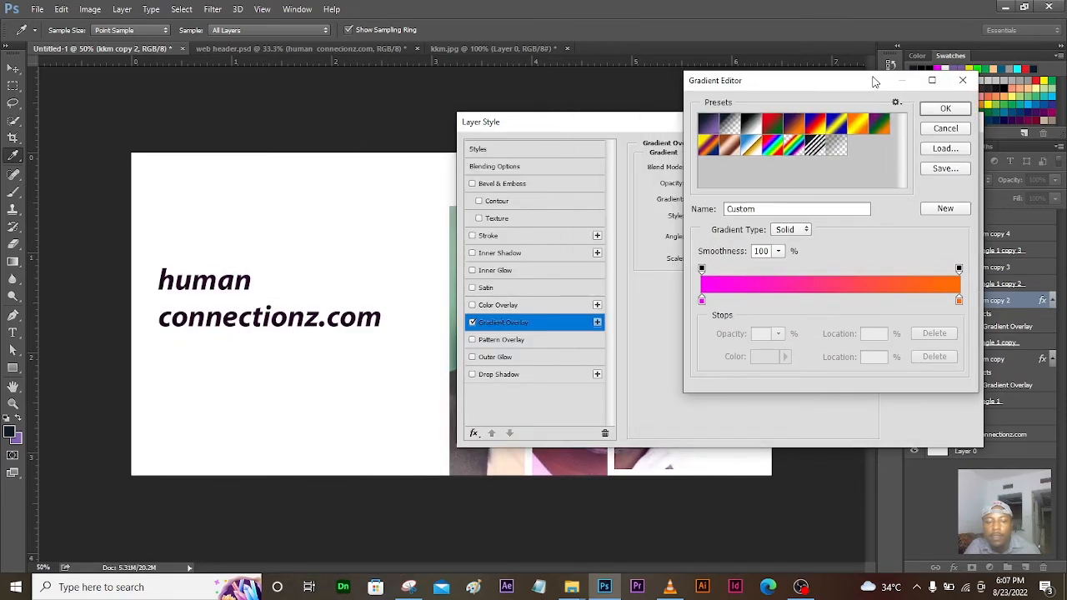
pyautogui.doubleClick(959, 302)
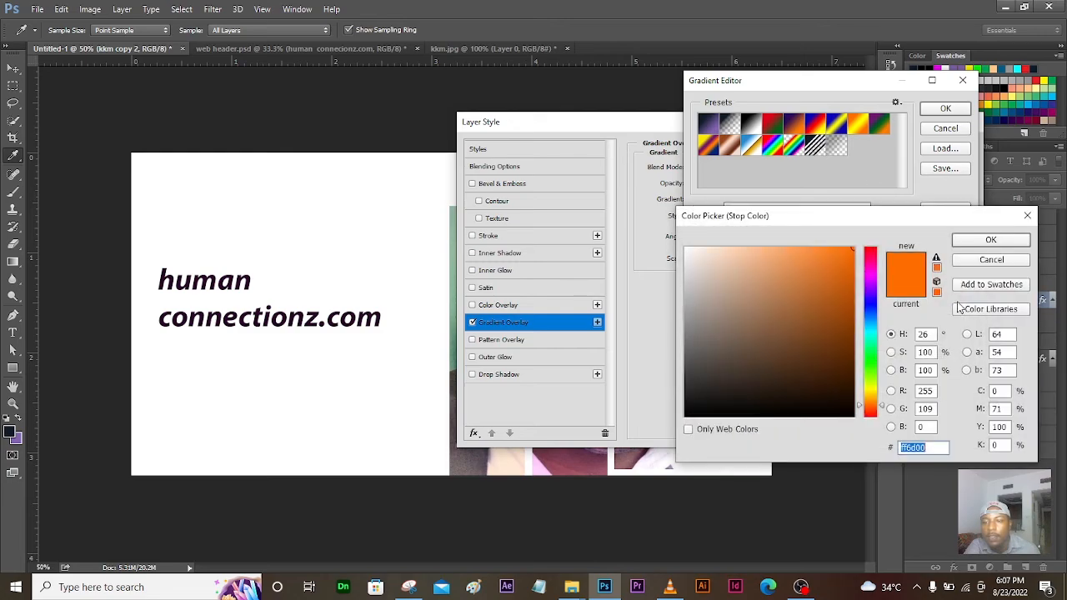
pyautogui.click(866, 328)
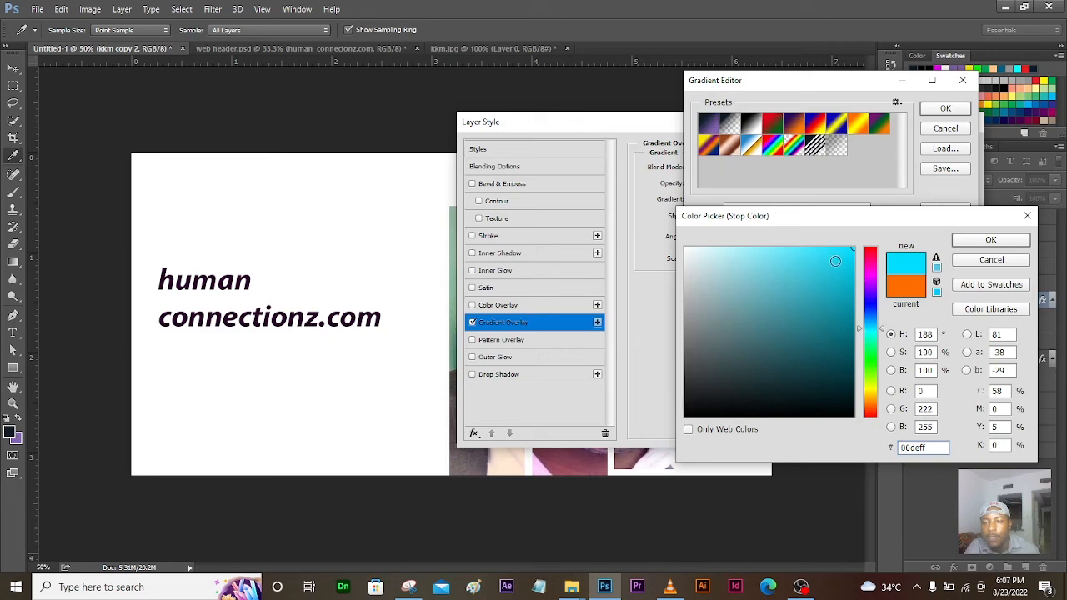
pyautogui.click(967, 239)
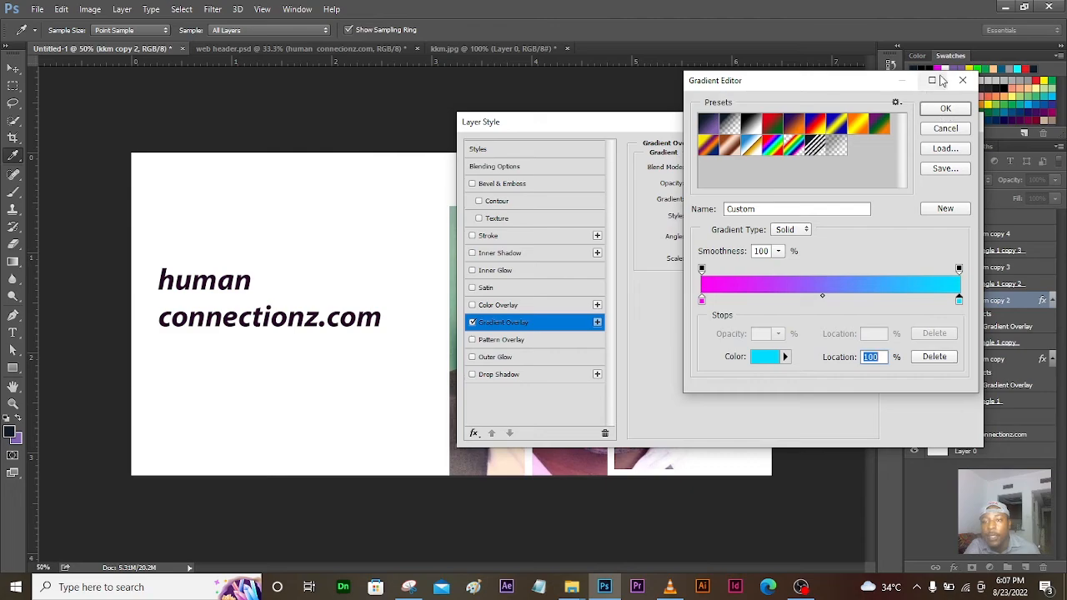
pyautogui.click(943, 111)
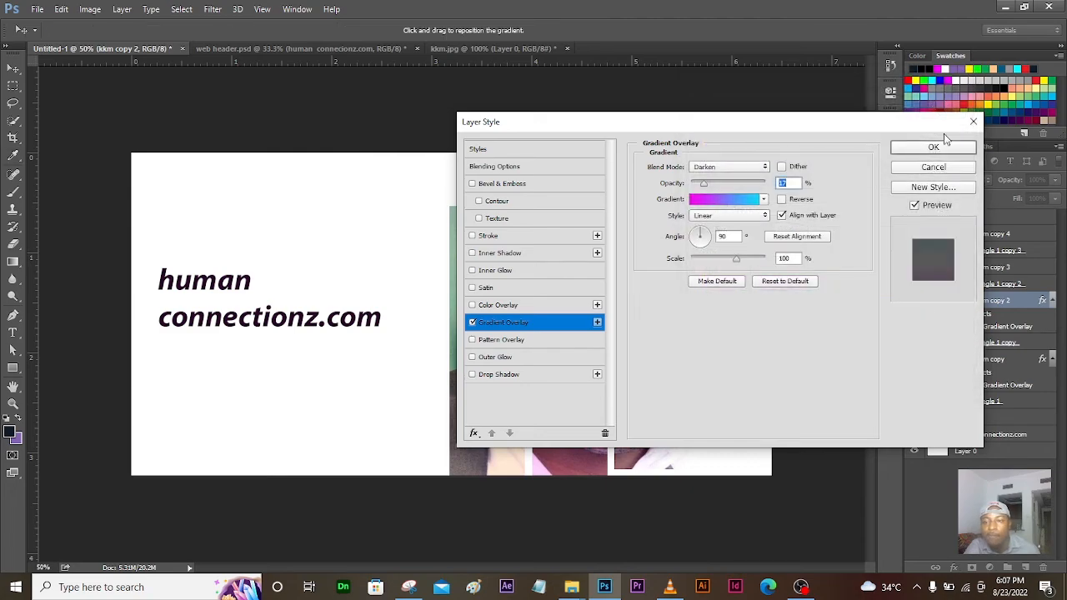
pyautogui.click(934, 148)
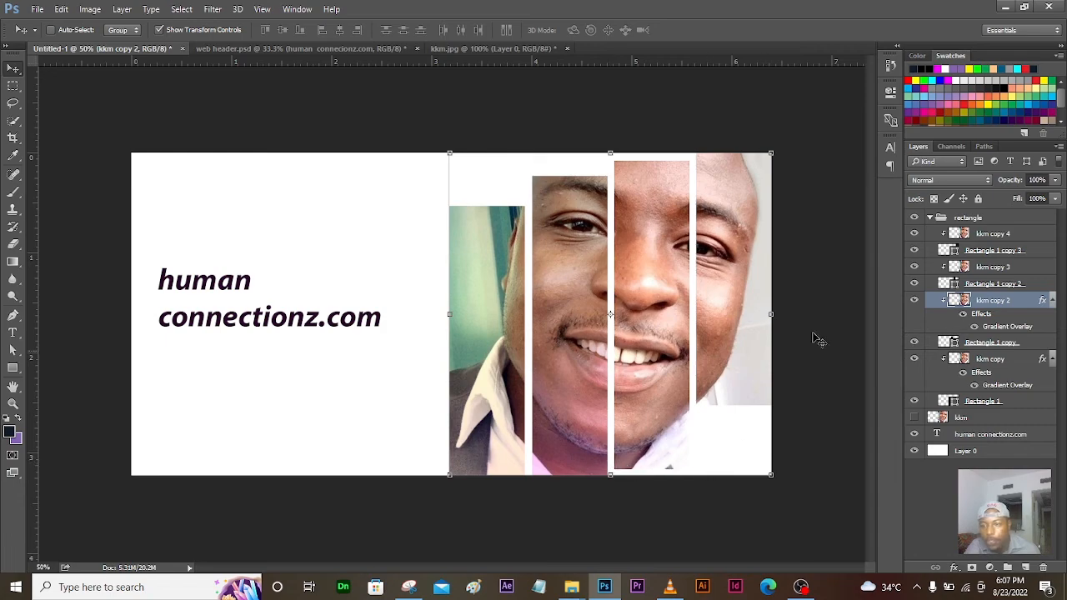
# Step: Give kkm copy 3 the same magenta-to-cyan gradient overlay, unchanged
pyautogui.click(997, 265)
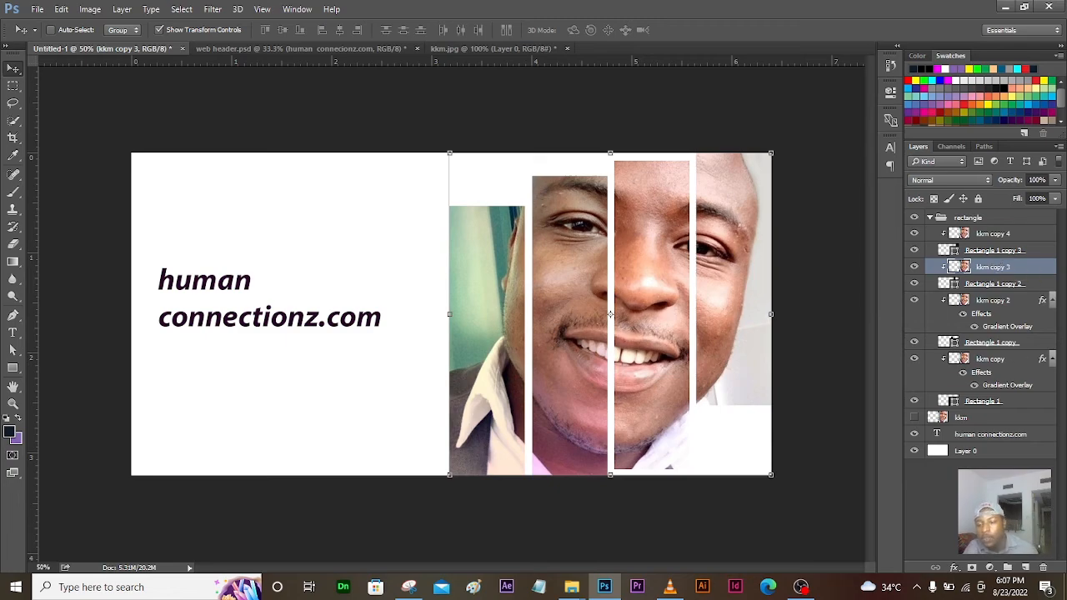
pyautogui.click(954, 567)
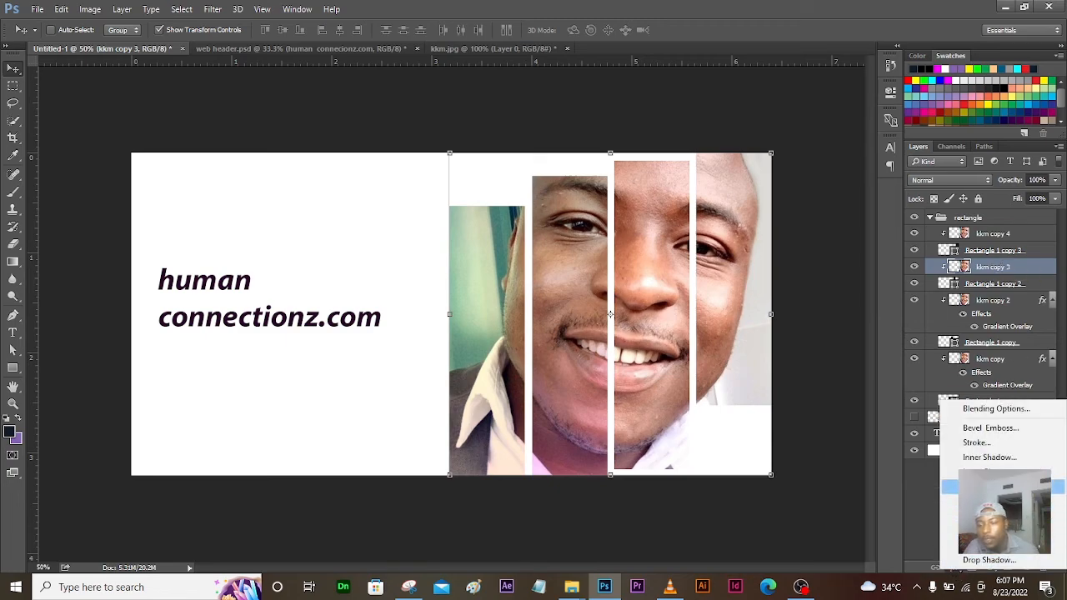
pyautogui.click(992, 516)
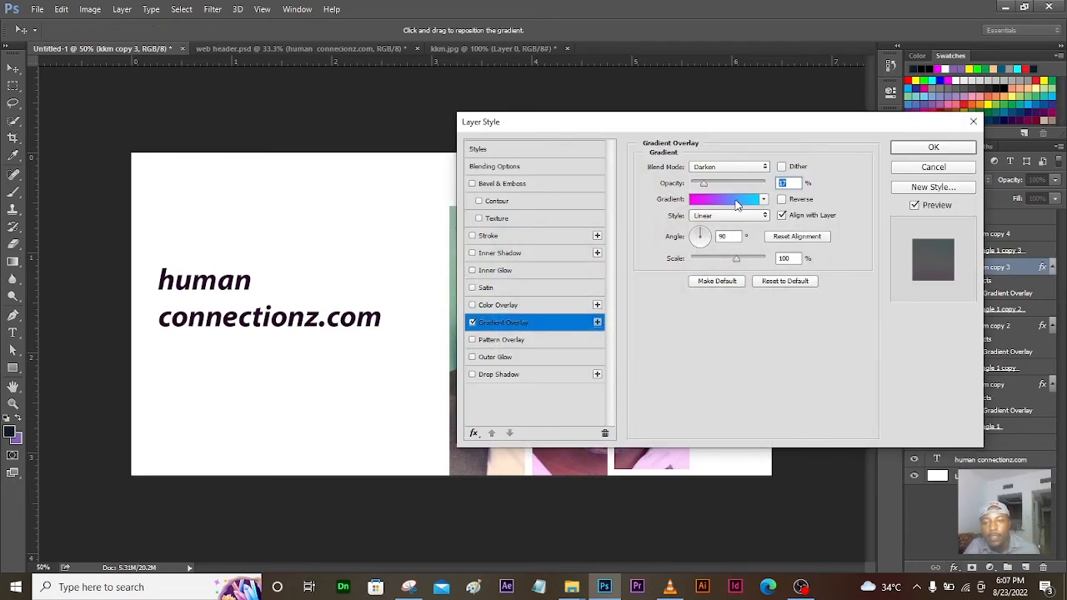
pyautogui.click(742, 207)
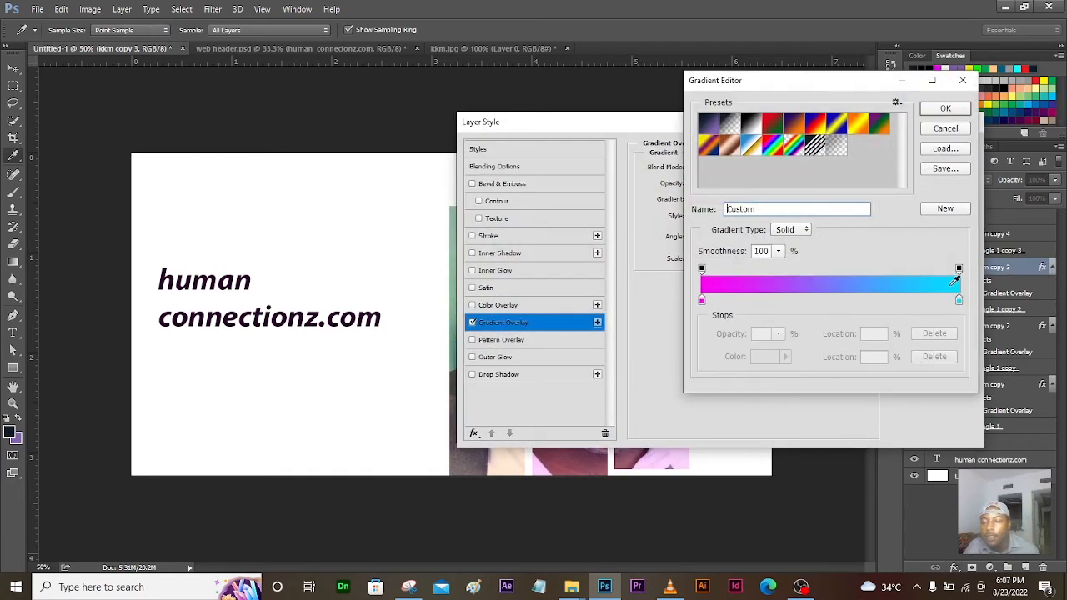
pyautogui.click(952, 107)
pyautogui.click(934, 148)
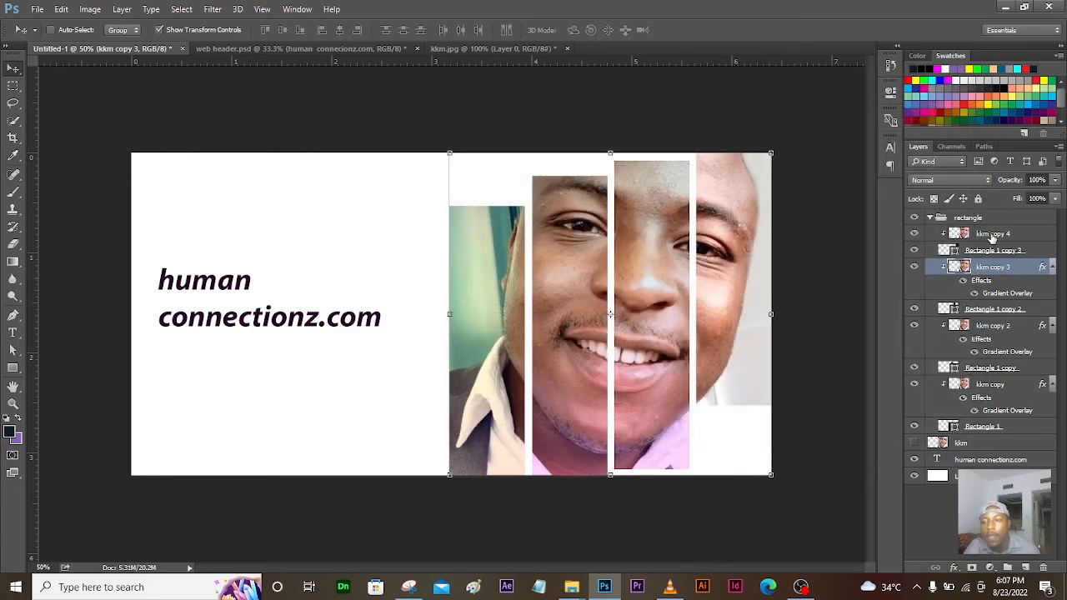
# Step: Select kkm copy 4 and compare against the web header.psd document
pyautogui.click(993, 235)
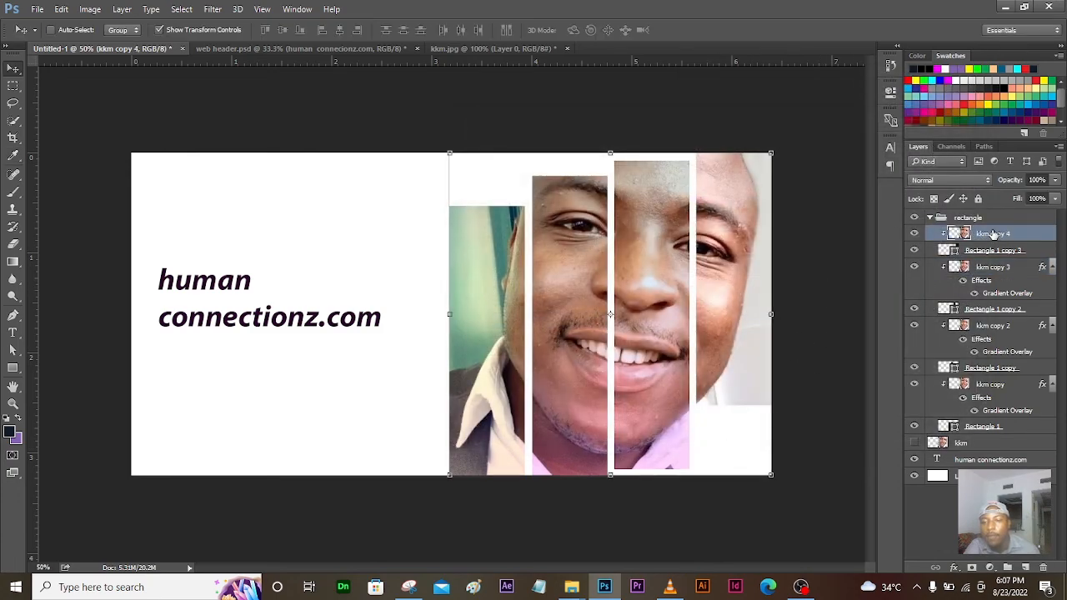
pyautogui.click(294, 49)
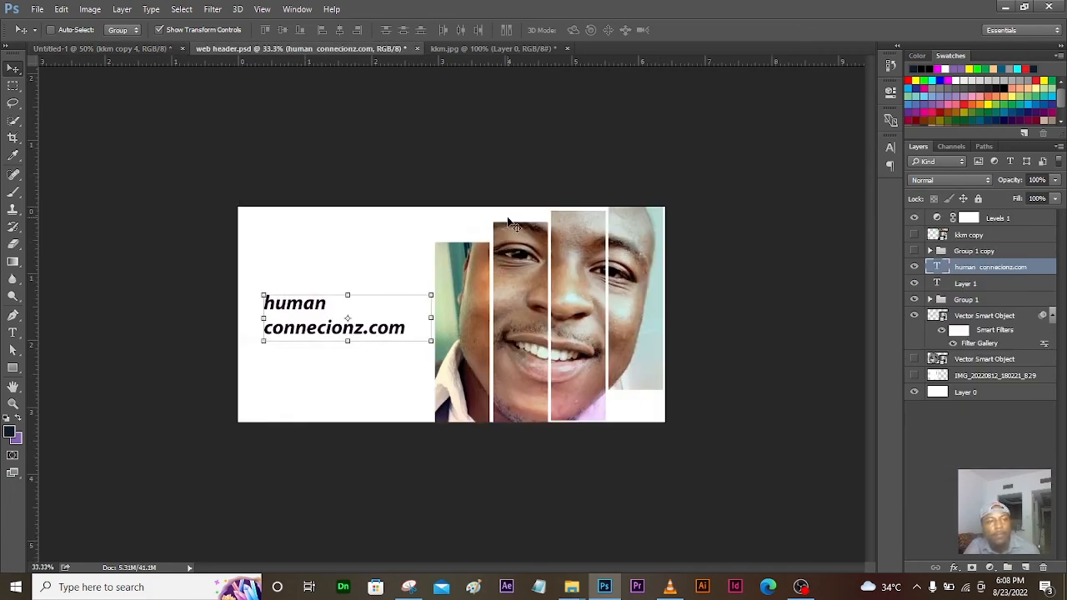
pyautogui.click(166, 48)
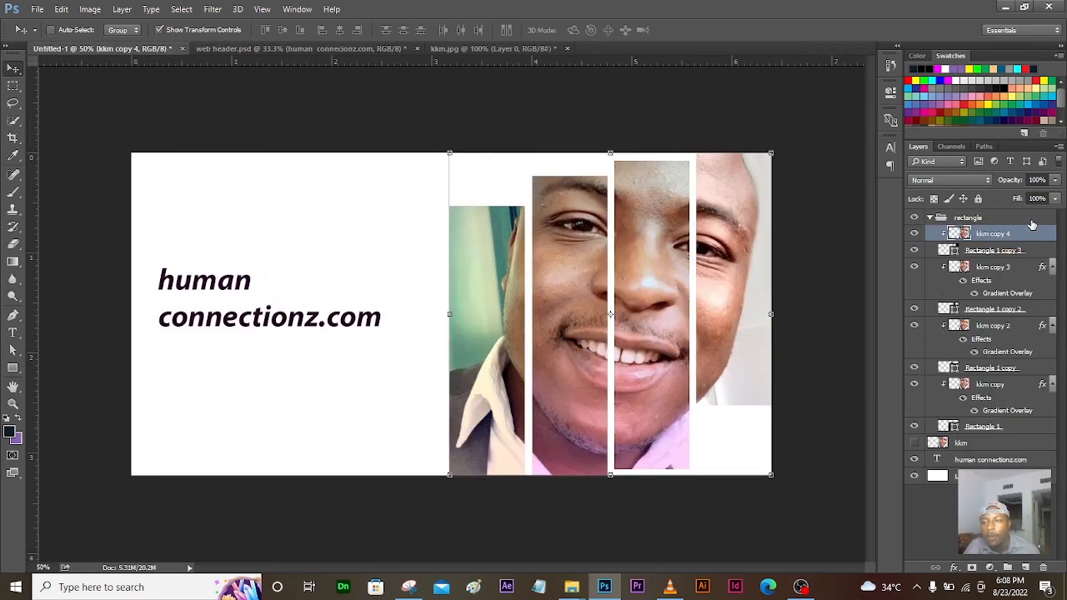
# Step: Add a magenta-to-cyan gradient overlay to kkm copy 4 with the cyan stop moved left
pyautogui.click(955, 566)
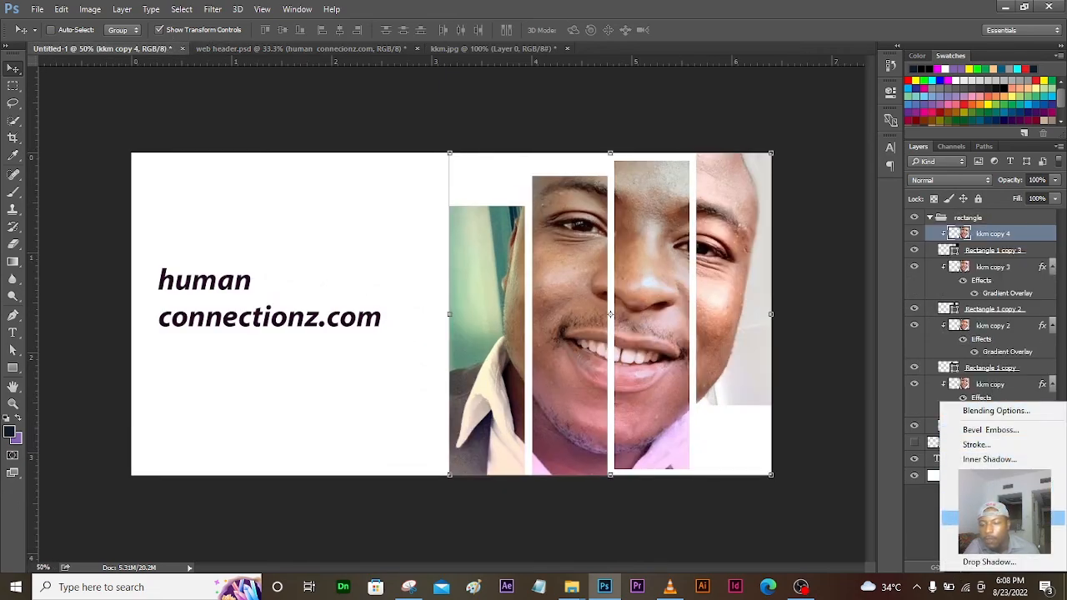
pyautogui.click(1000, 519)
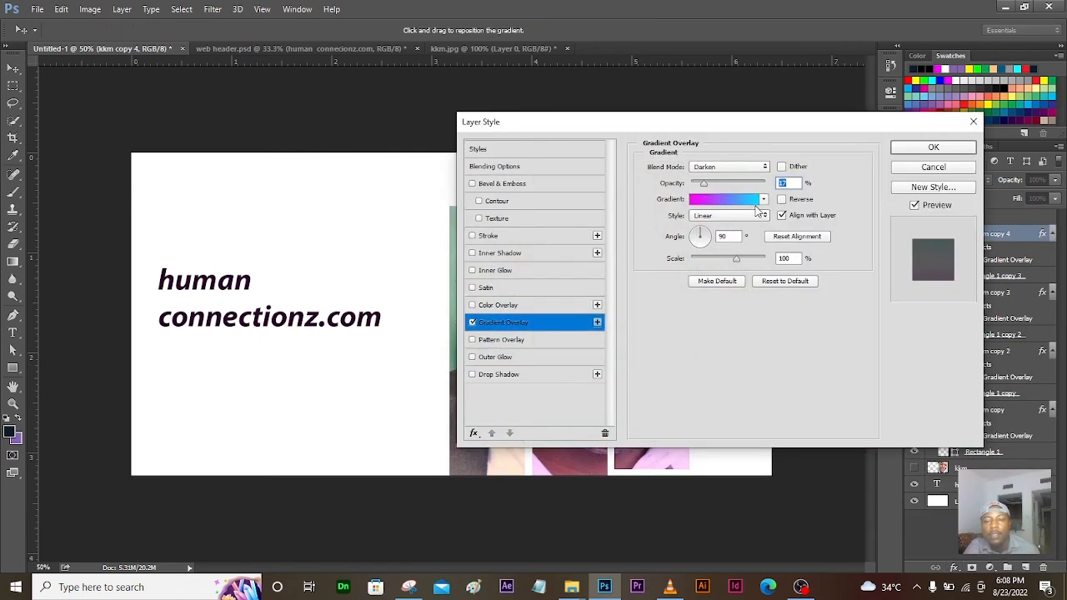
pyautogui.click(741, 202)
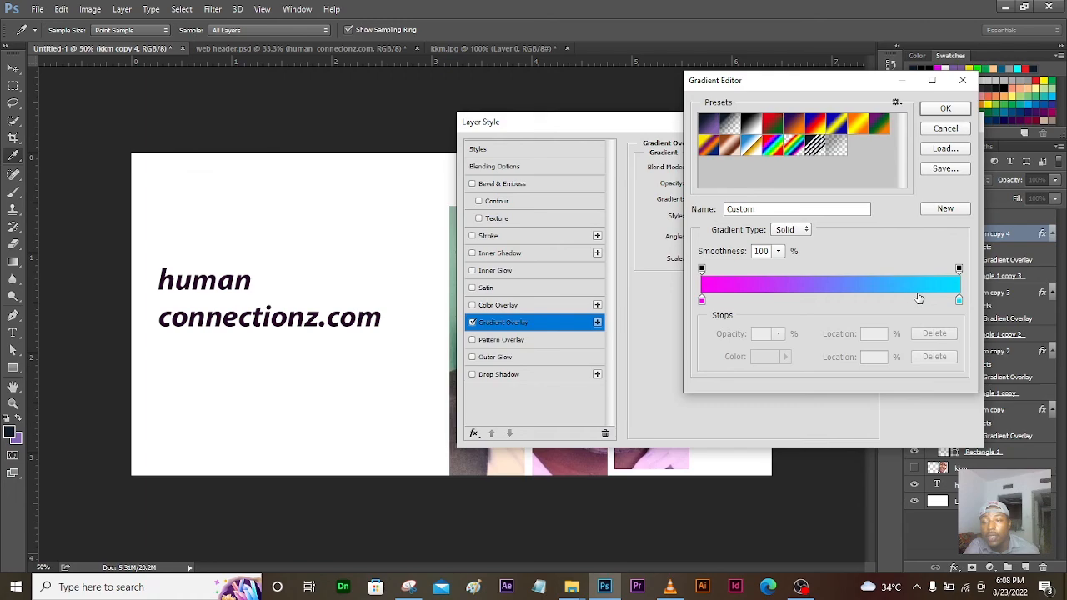
pyautogui.moveTo(959, 301); pyautogui.dragTo(829, 303)
pyautogui.click(946, 108)
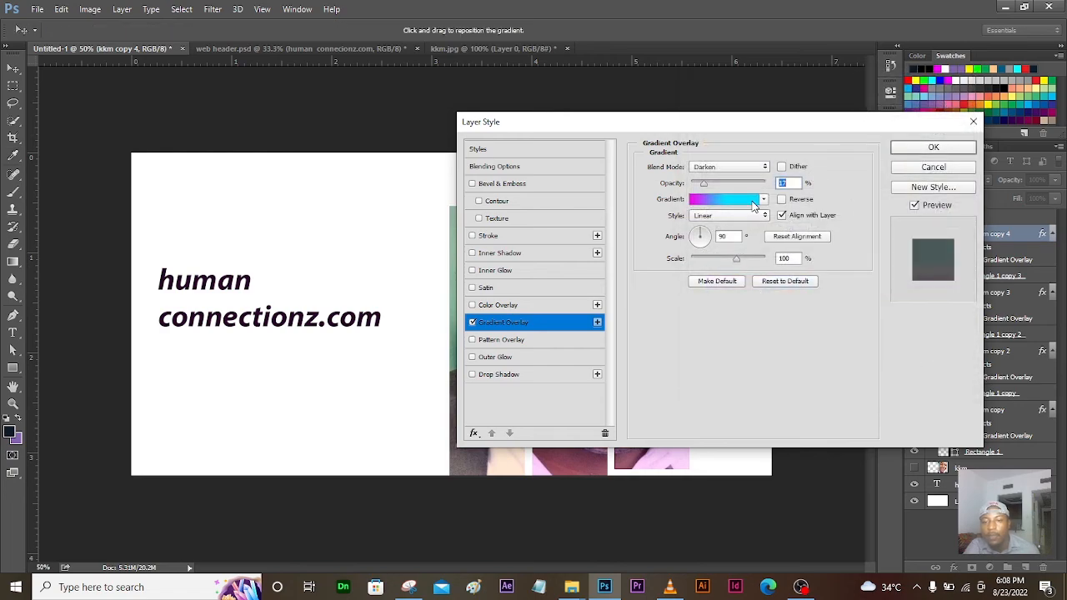
pyautogui.click(925, 149)
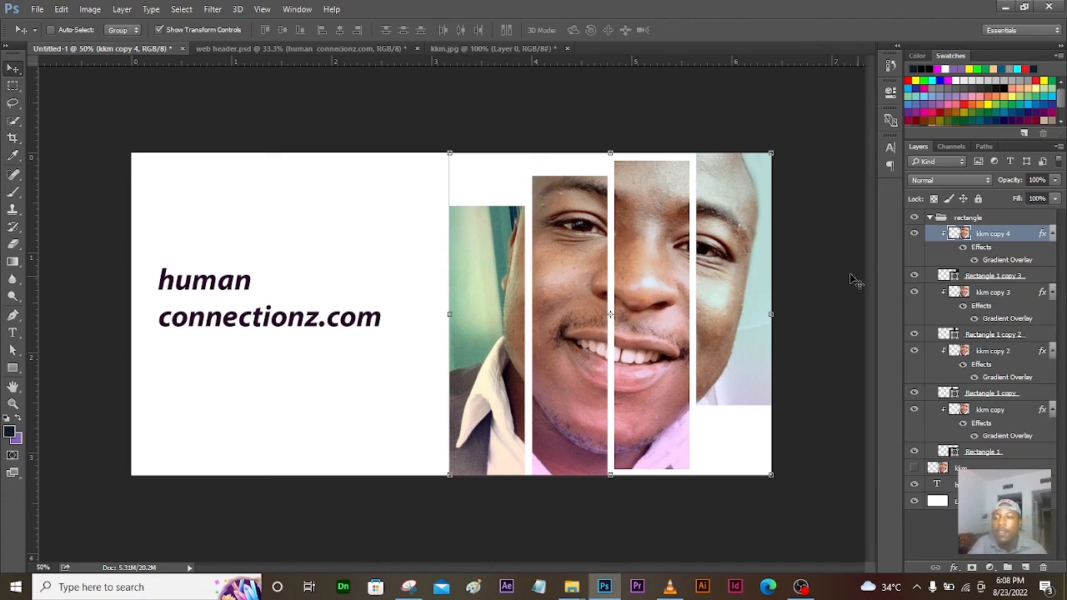
# Step: Select the rectangle group and compare with the web header.psd document
pyautogui.click(964, 217)
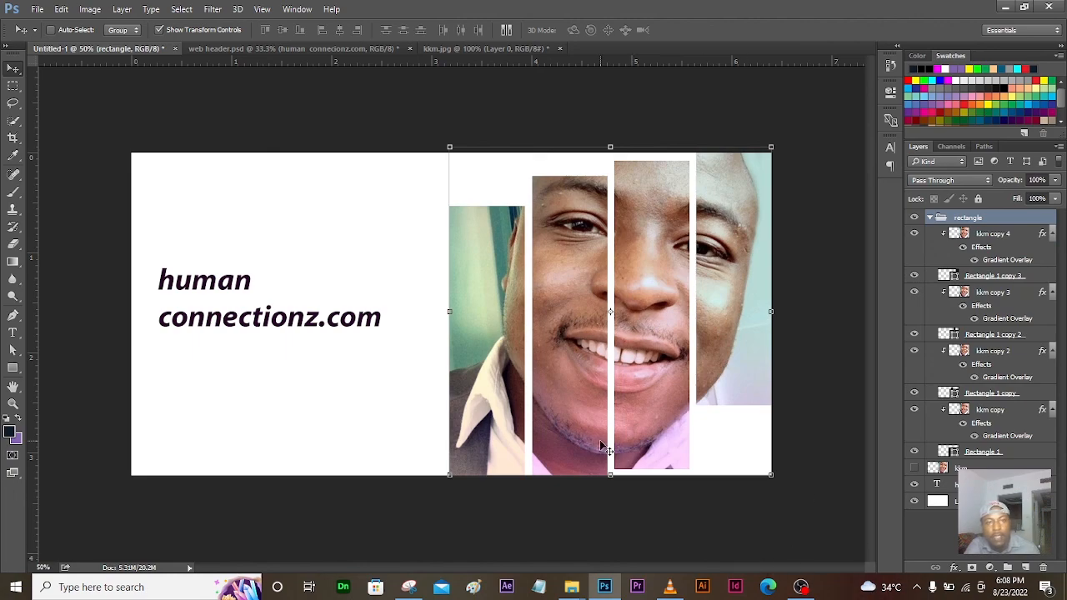
pyautogui.click(321, 47)
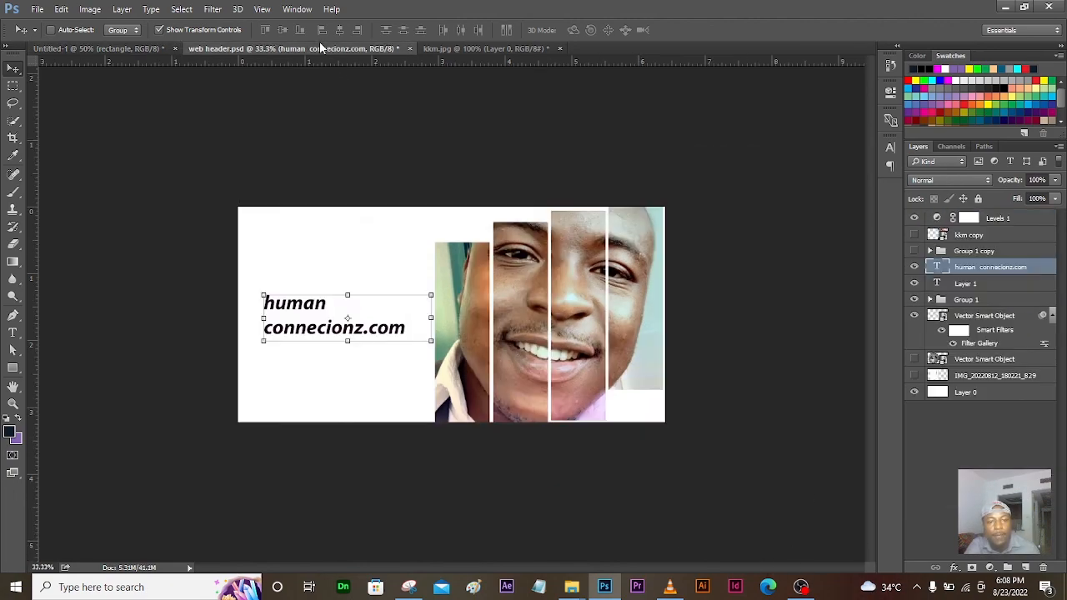
pyautogui.click(130, 47)
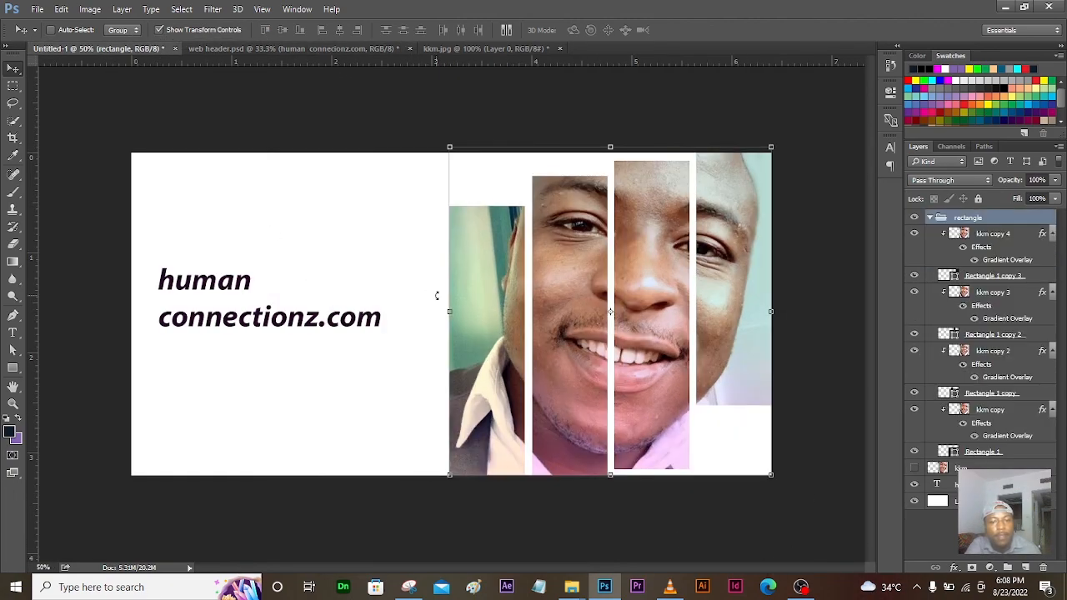